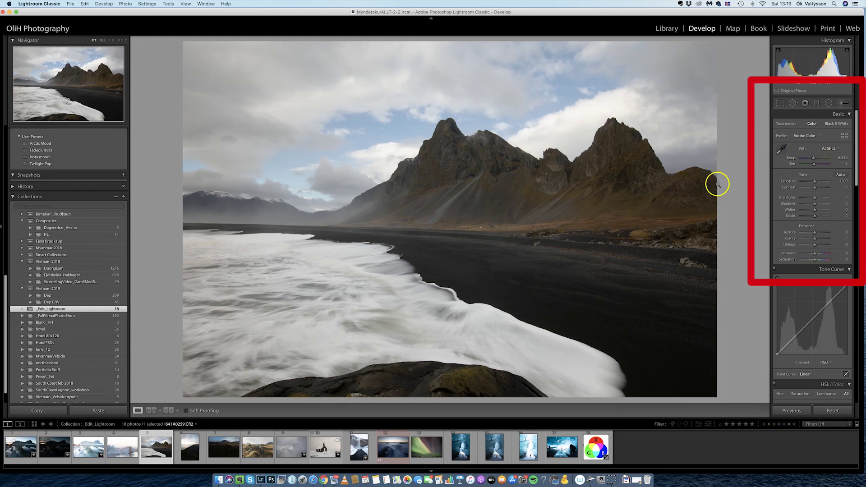
Step: Try a warmer Temp and a Tint of -34 on the mountain beach photo, and return both to their starting values
left_click_drag(815, 158, 818, 158)
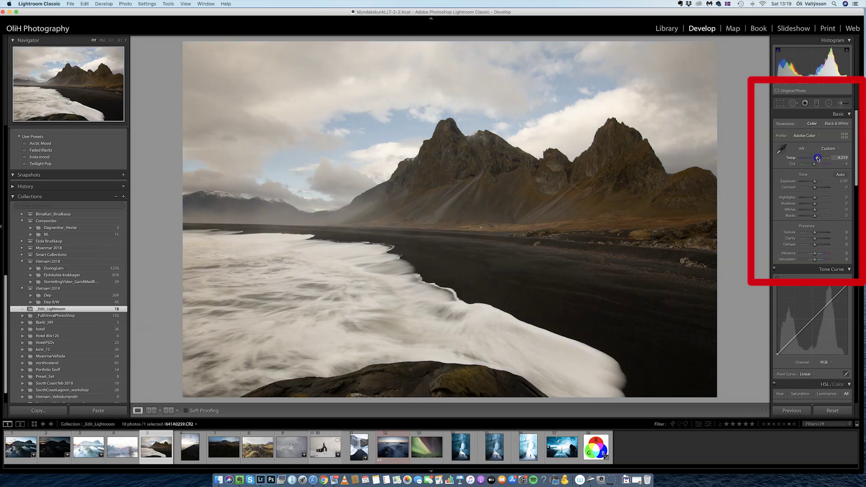
left_click_drag(817, 158, 809, 159)
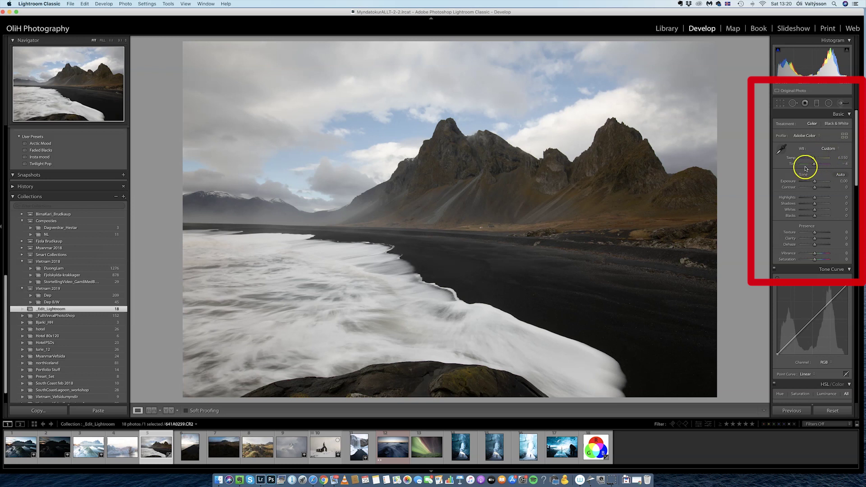
left_click_drag(815, 166, 812, 167)
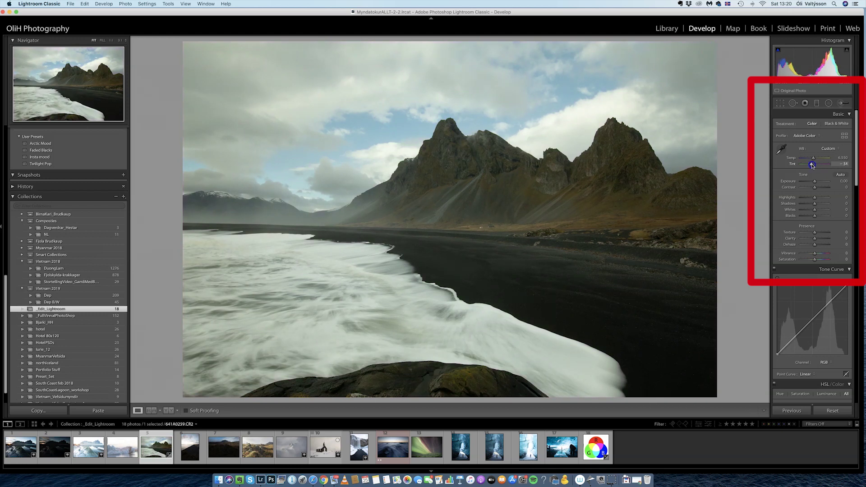
left_click_drag(812, 165, 812, 166)
left_click_drag(812, 165, 813, 166)
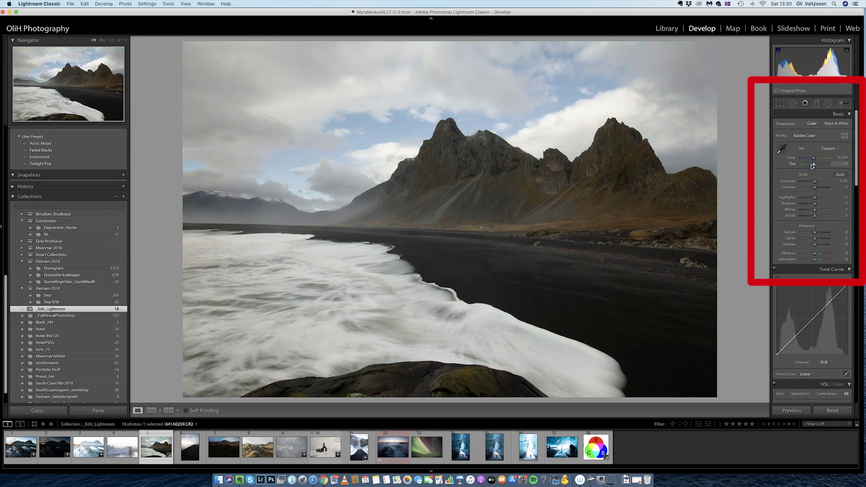
Step: Sample neutral white balance targets from the haze below the distant hills, the mountain slope and the wave foam
left_click(780, 152)
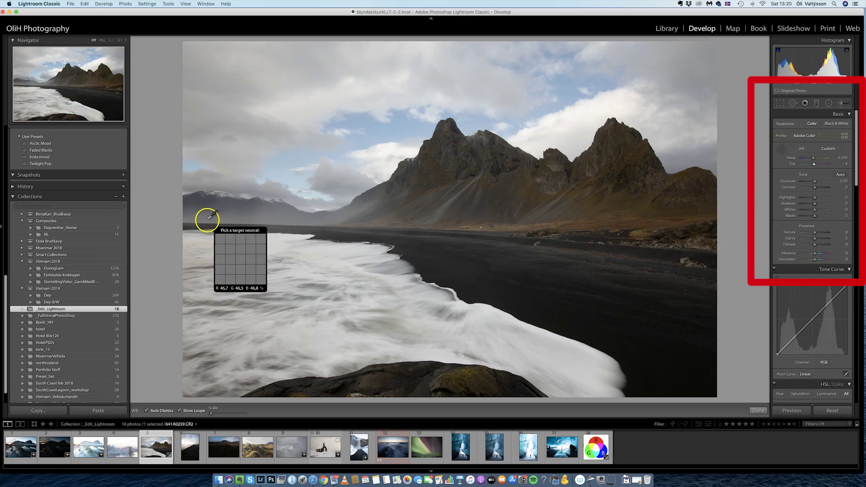
left_click(207, 219)
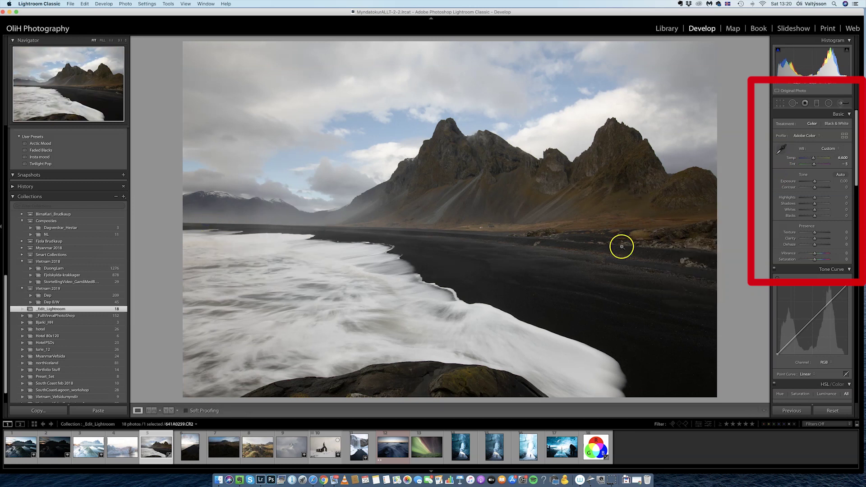
left_click(640, 259)
left_click(641, 264)
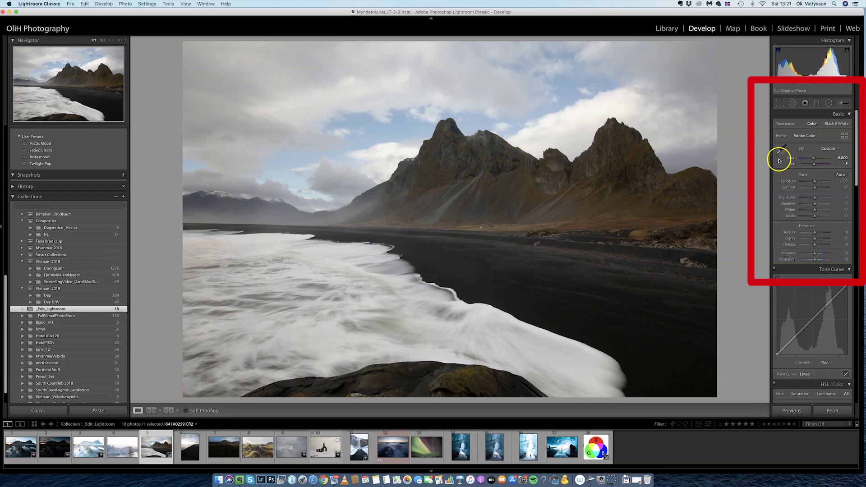
left_click(781, 154)
left_click(536, 196)
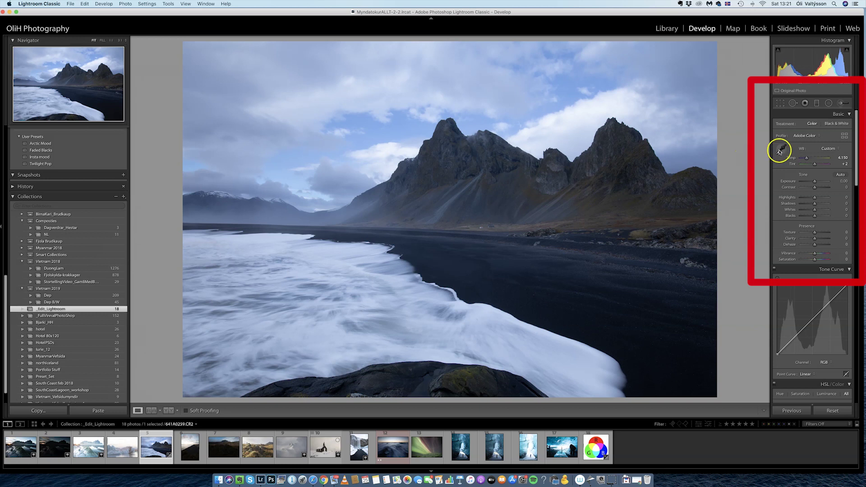
left_click(780, 151)
left_click(489, 311)
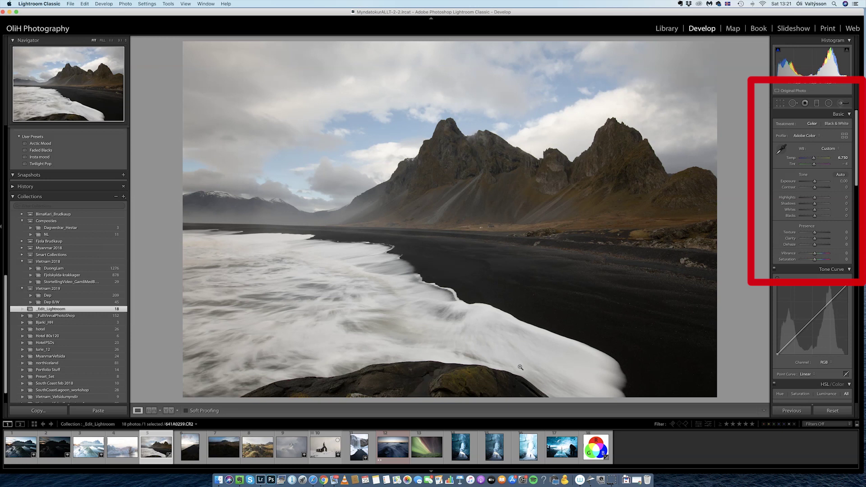
Step: Reset the white balance to As Shot and try the Cloudy and Daylight presets
double_click(826, 160)
left_click(827, 149)
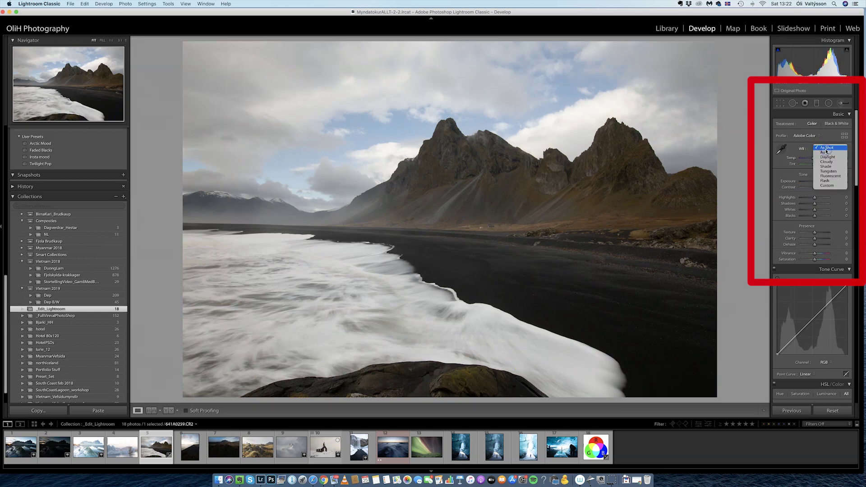
mouse_move(830, 177)
left_mouse_down()
mouse_move(827, 170)
mouse_move(832, 178)
left_mouse_up()
left_click(830, 162)
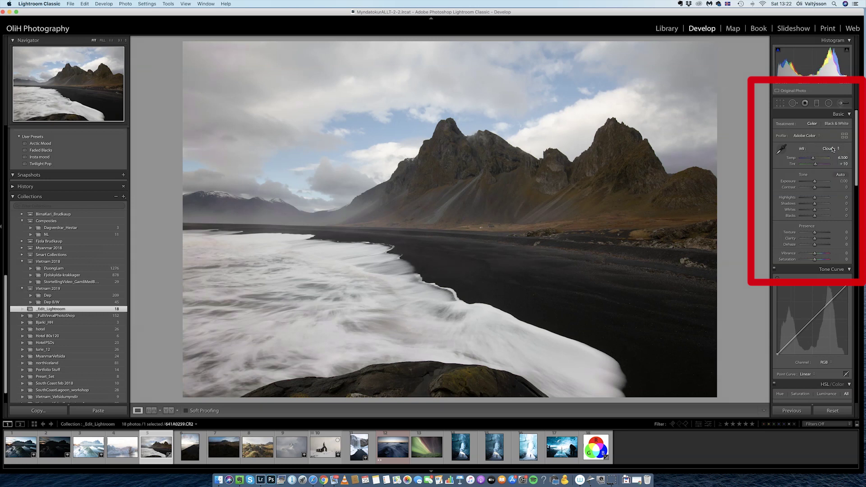
left_click(829, 148)
left_click(827, 143)
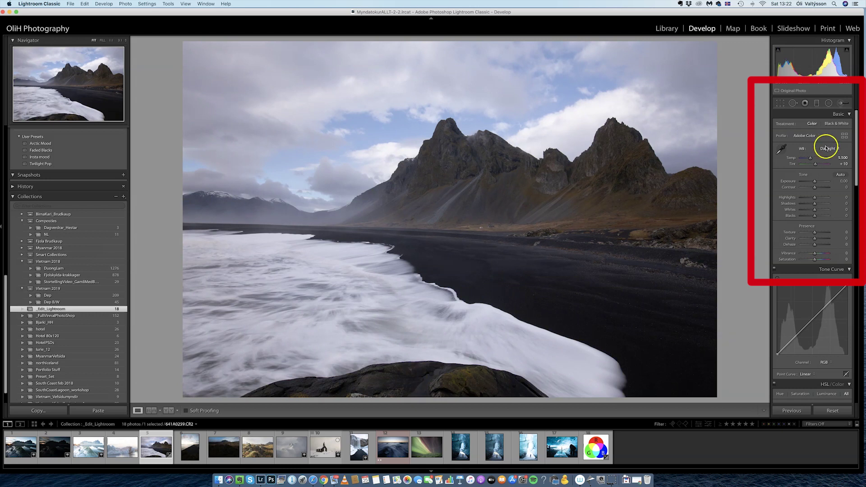
left_click(845, 151)
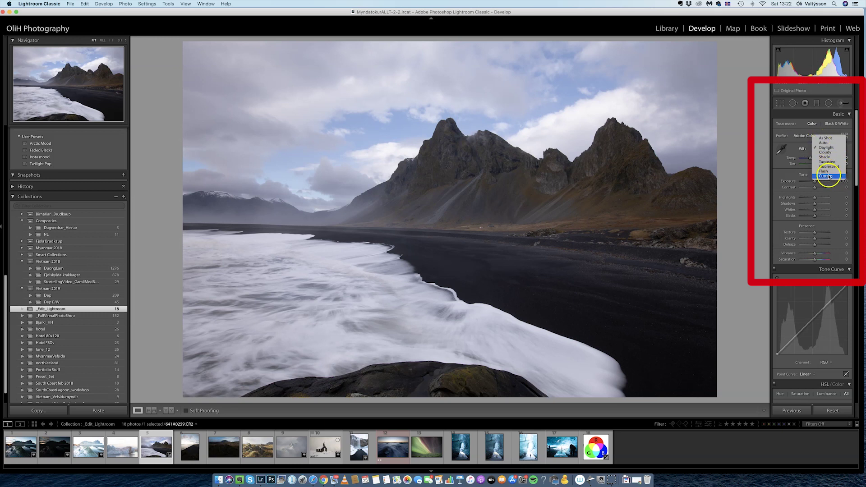
left_click(782, 161)
Step: Try cooling the Temp to 3,712, and restore the white balance to Temp 6,550 and Tint -4
left_click_drag(811, 158, 807, 160)
left_click(799, 163)
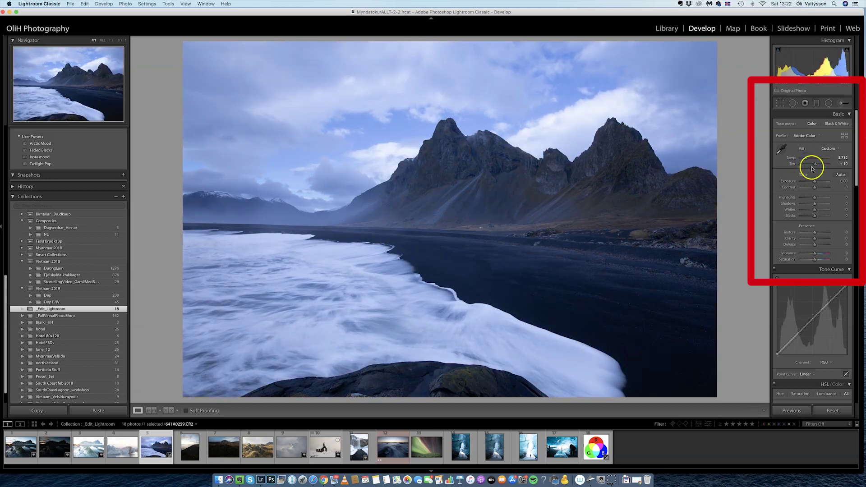
mouse_move(799, 164)
left_mouse_down()
mouse_move(818, 164)
mouse_move(807, 161)
left_mouse_up()
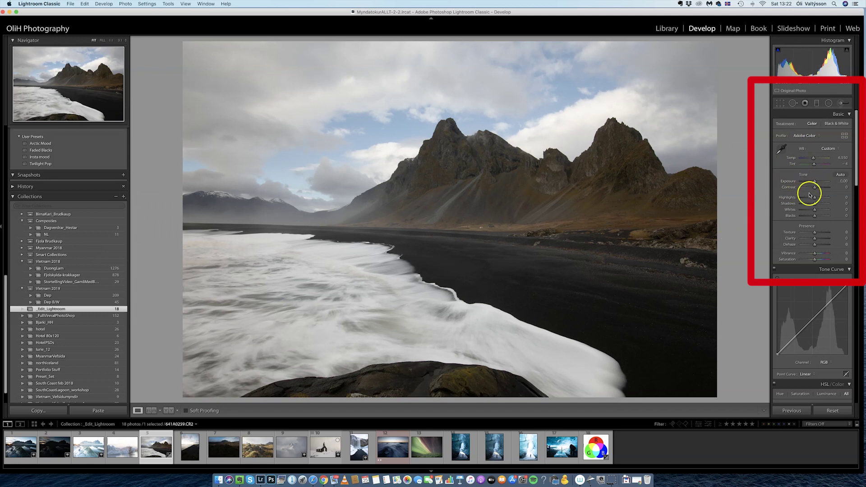
Step: Try an Exposure of +1.30 and of -1.65 while checking the histogram, and reset Exposure to 0
left_click_drag(815, 181, 819, 183)
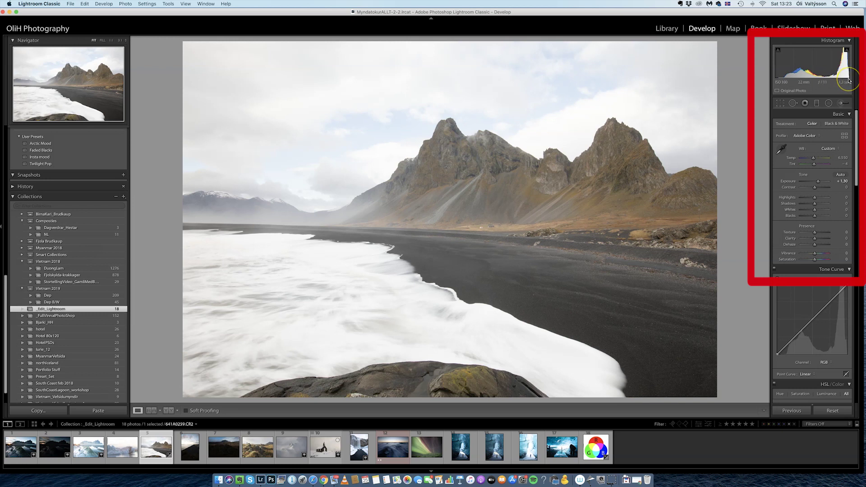
mouse_move(848, 78)
left_mouse_down()
mouse_move(839, 67)
mouse_move(849, 68)
left_mouse_up()
left_click_drag(850, 69, 834, 87)
left_click_drag(816, 180, 810, 182)
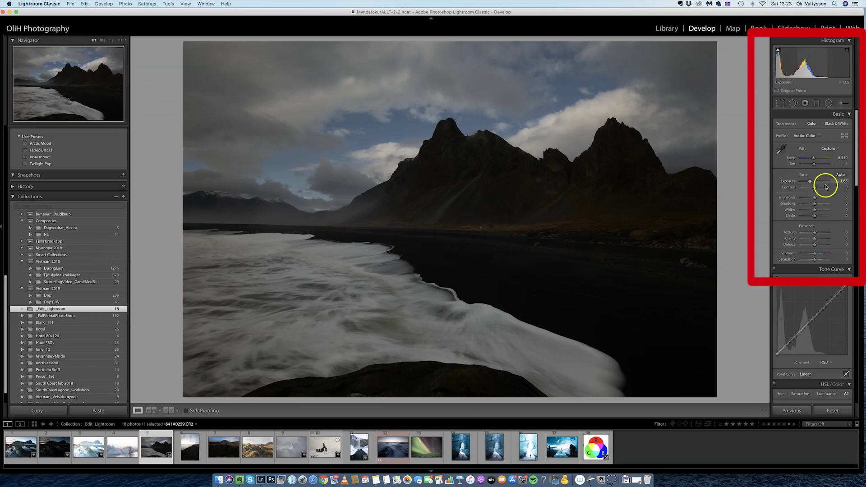
double_click(811, 182)
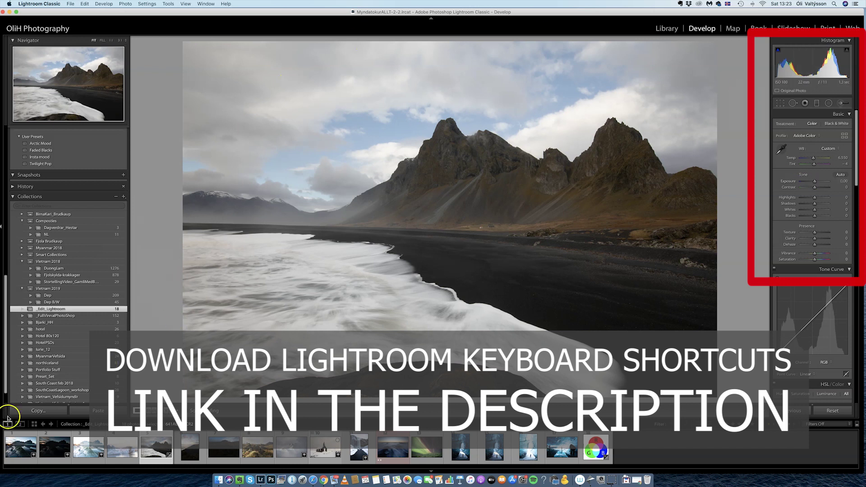
Step: Open the vertical sunset beach photo 641A0381.CR2 and examine the sun on the horizon and the histogram
left_click(194, 452)
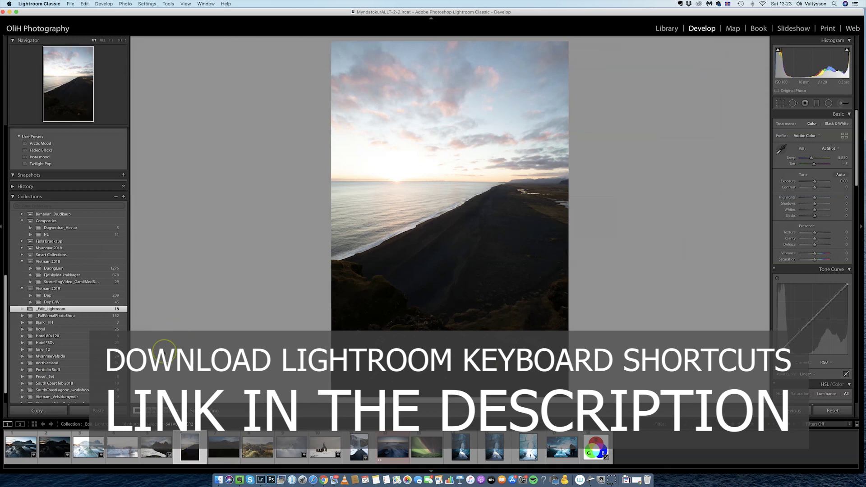
left_click(396, 184)
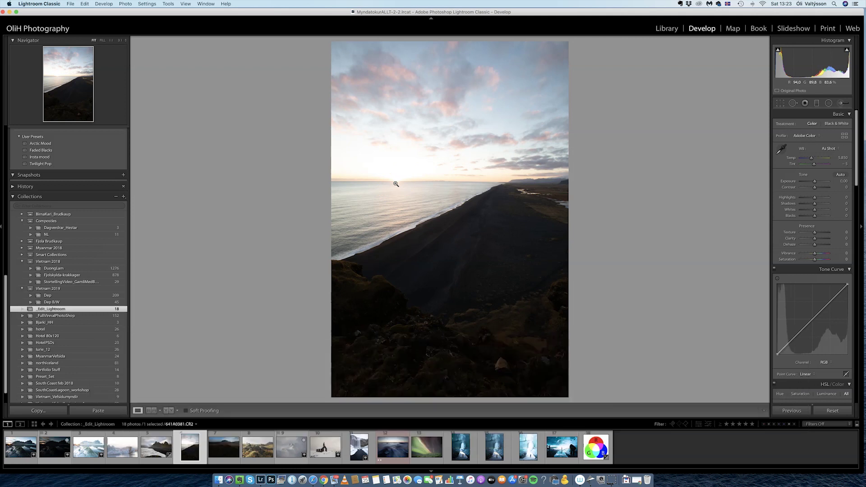
left_click(396, 181)
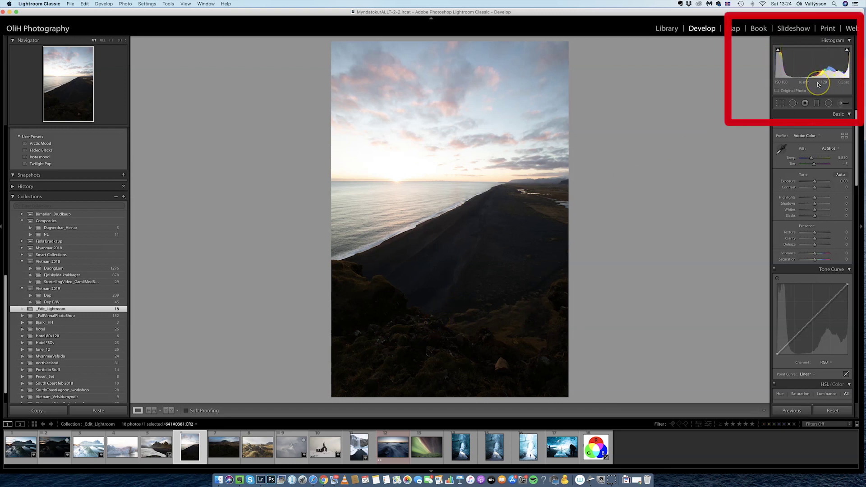
left_click_drag(799, 72, 841, 74)
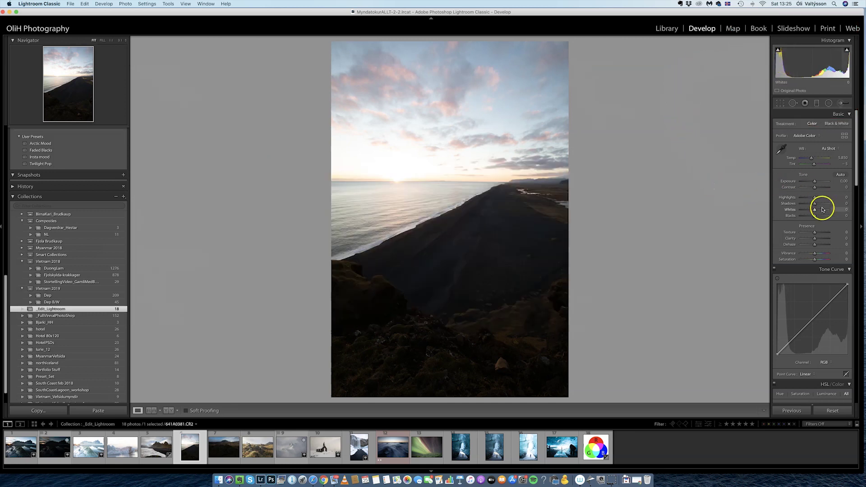
Step: Raise the Shadows to +54 to brighten the dark foreground and beach
left_click_drag(815, 204, 822, 204)
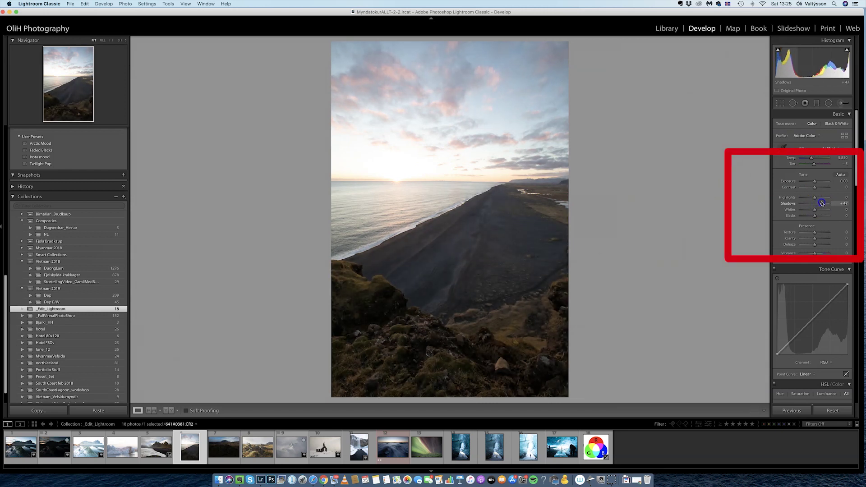
left_click_drag(821, 203, 817, 204)
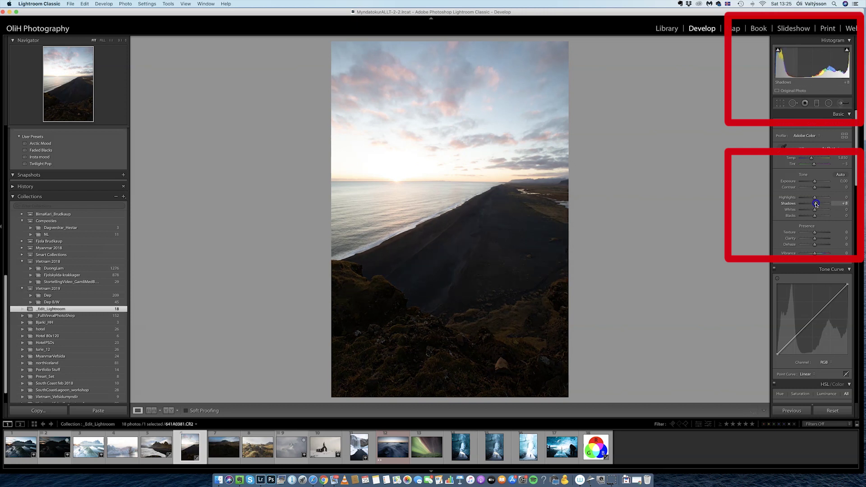
left_click_drag(815, 204, 823, 206)
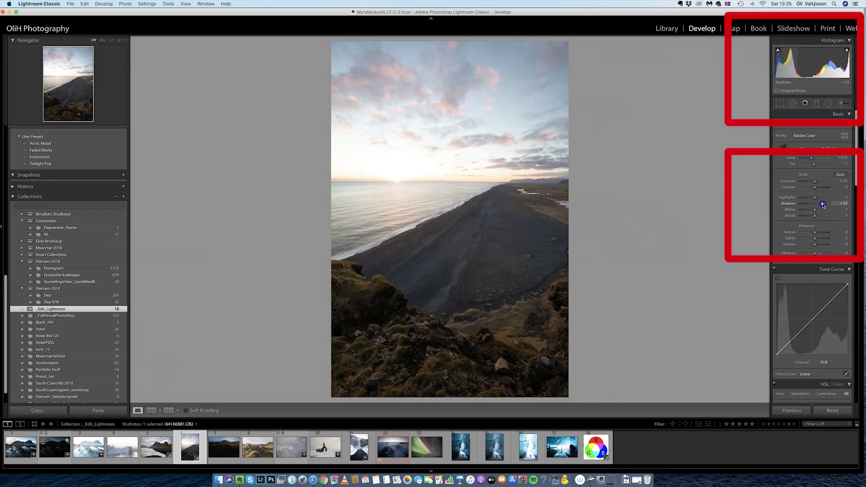
left_click_drag(823, 205, 822, 205)
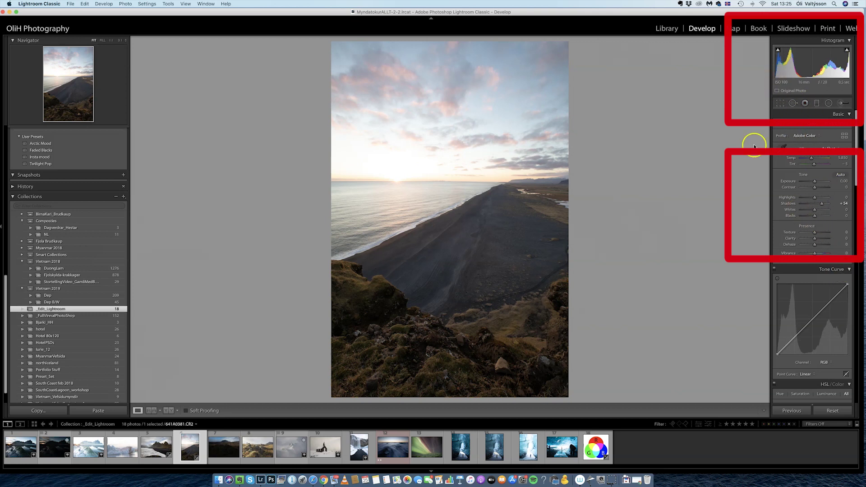
Step: Set the Blacks to +25, compare the photo side by side with its original, and return to the single view
left_click(816, 218)
left_click_drag(818, 217, 819, 217)
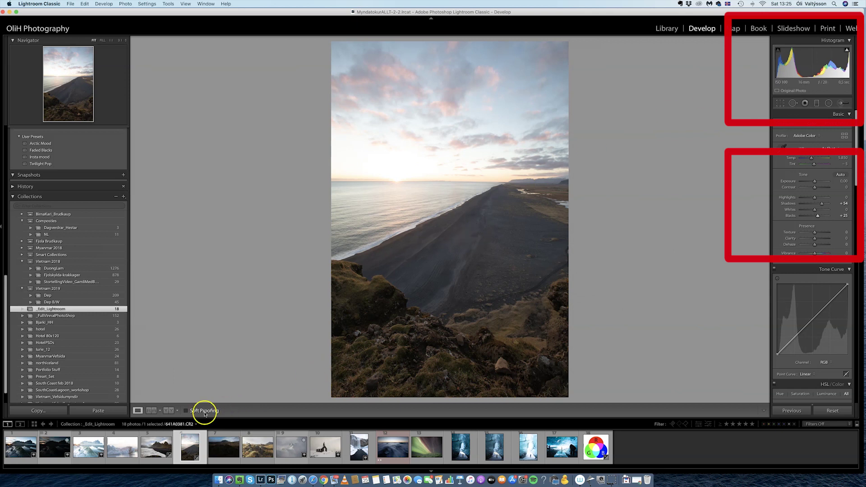
left_click(171, 410)
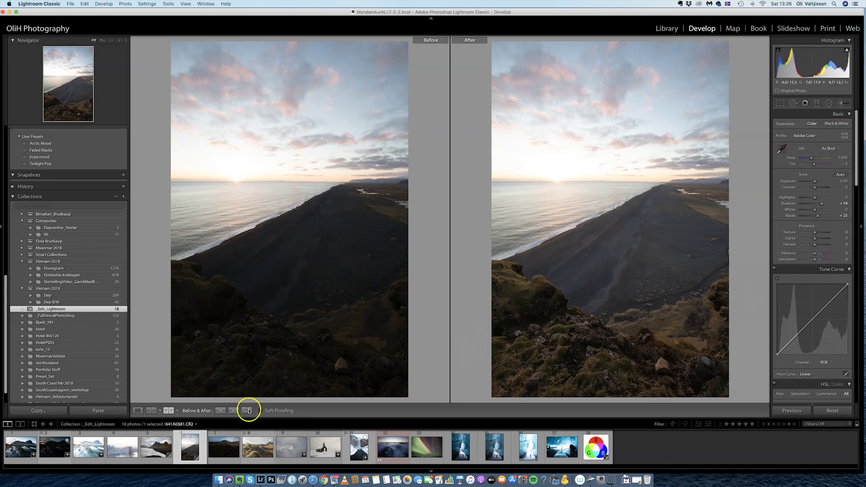
left_click(137, 411)
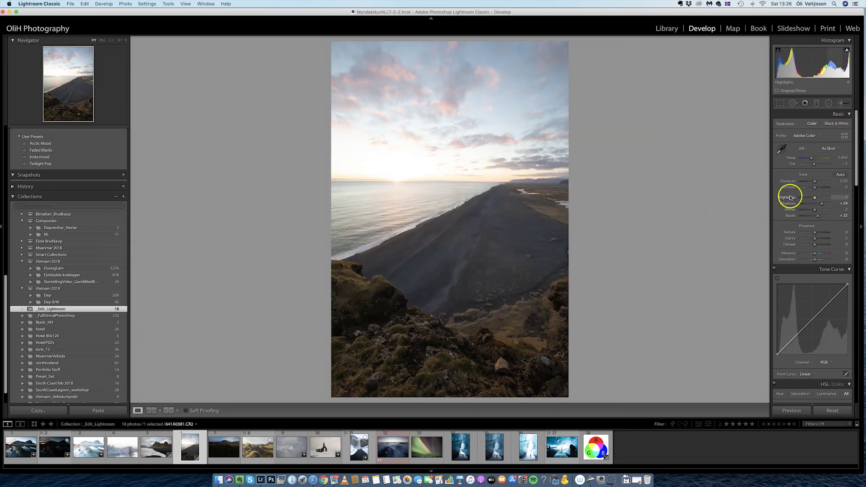
Step: Lower the Highlights to -83 and the Whites to -78, and inspect the sun on the horizon up close
left_click_drag(815, 197, 805, 199)
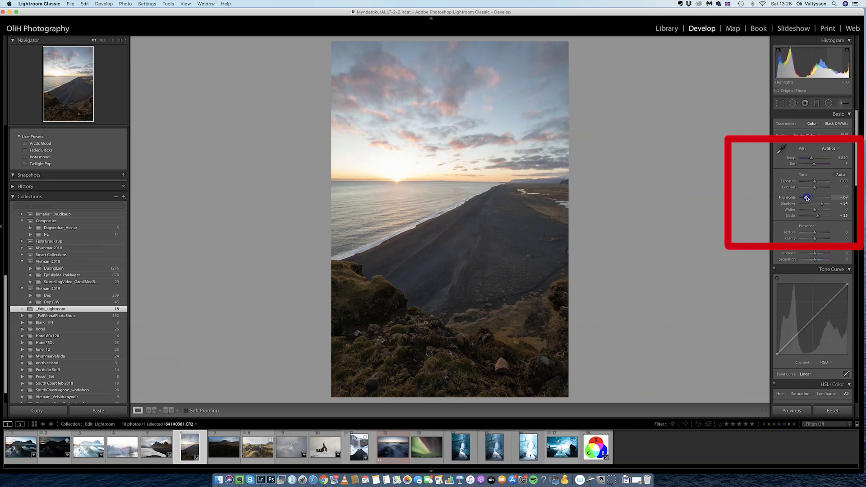
left_click_drag(807, 198, 803, 197)
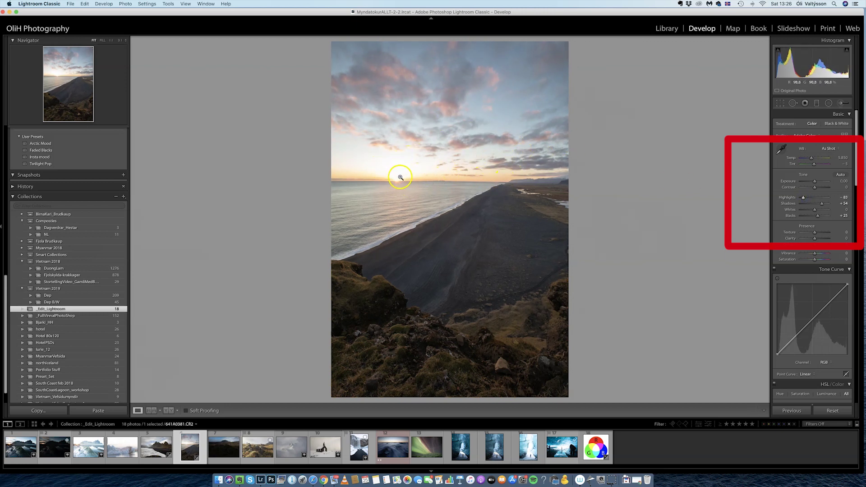
left_click_drag(814, 210, 803, 210)
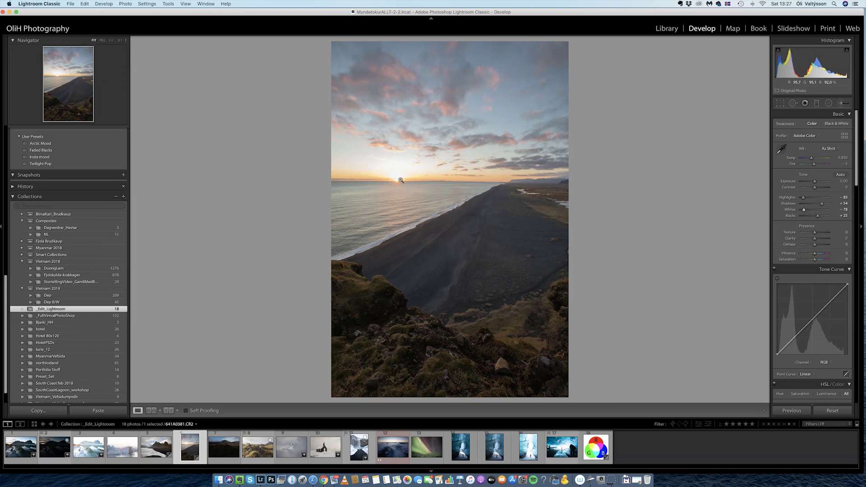
left_click(414, 204)
left_click(410, 179)
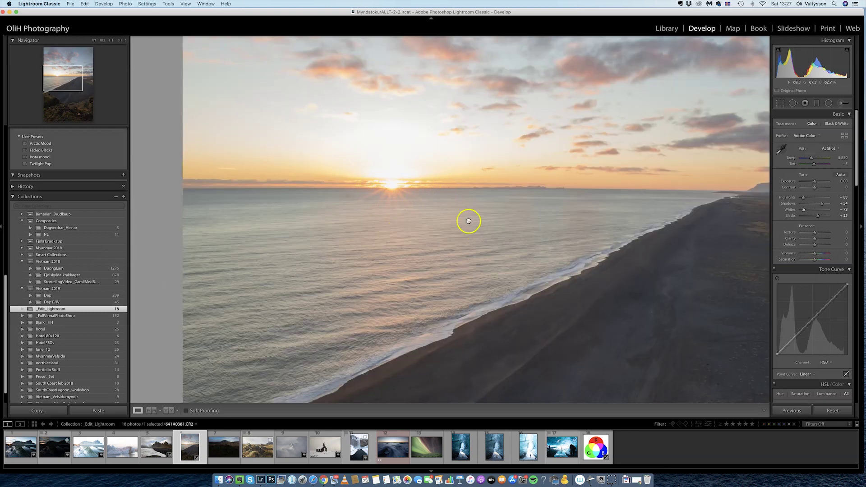
left_click(420, 189)
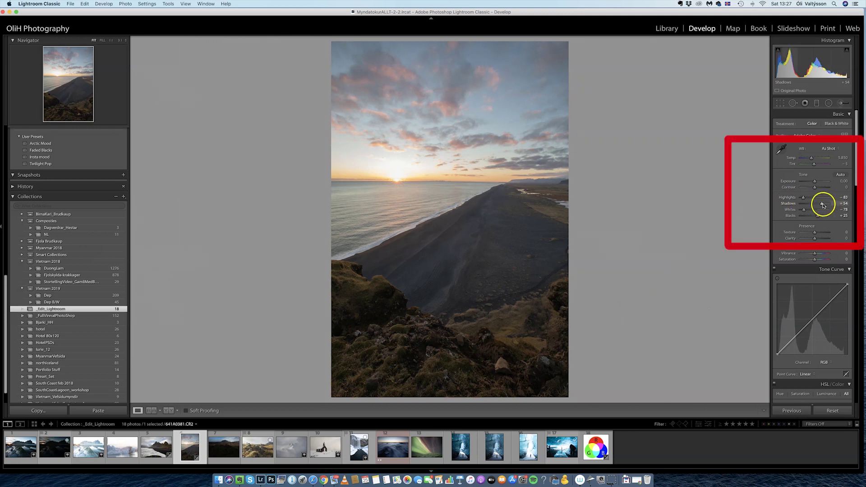
Step: Refine the tones to Shadows +76, Highlights -100, Whites -81, Exposure -0.35 and Blacks +84
left_click_drag(821, 204, 824, 205)
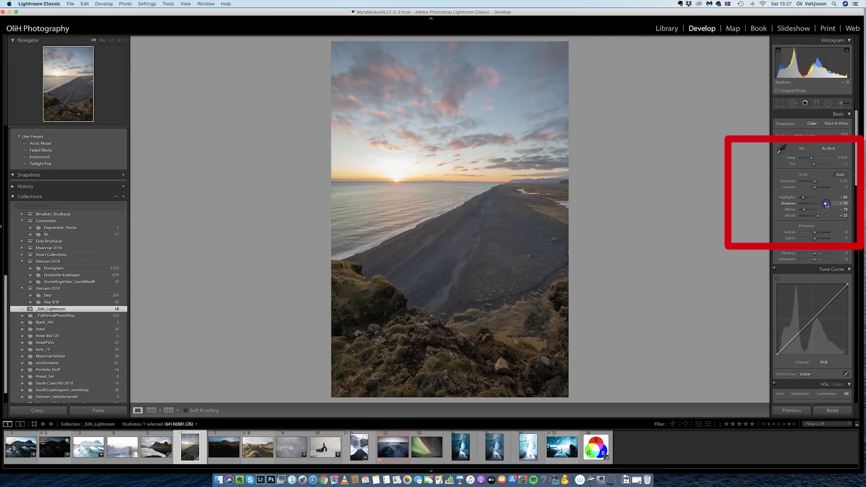
left_click_drag(806, 198, 802, 199)
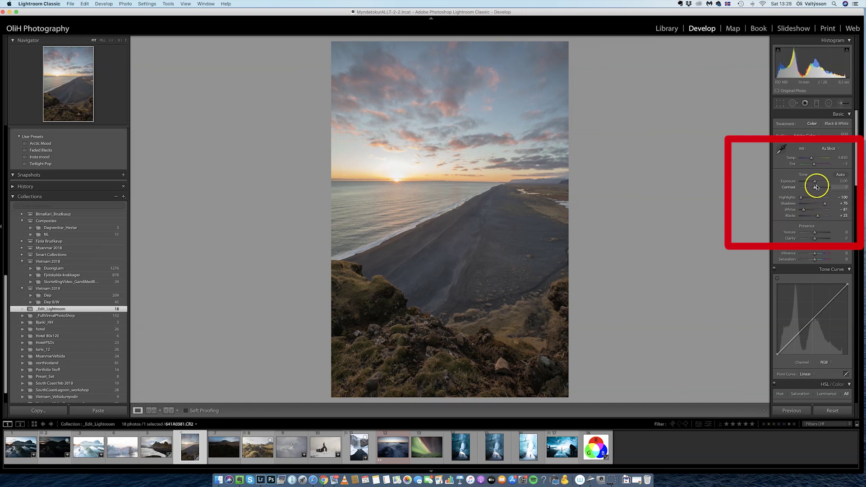
left_click_drag(815, 182, 815, 183)
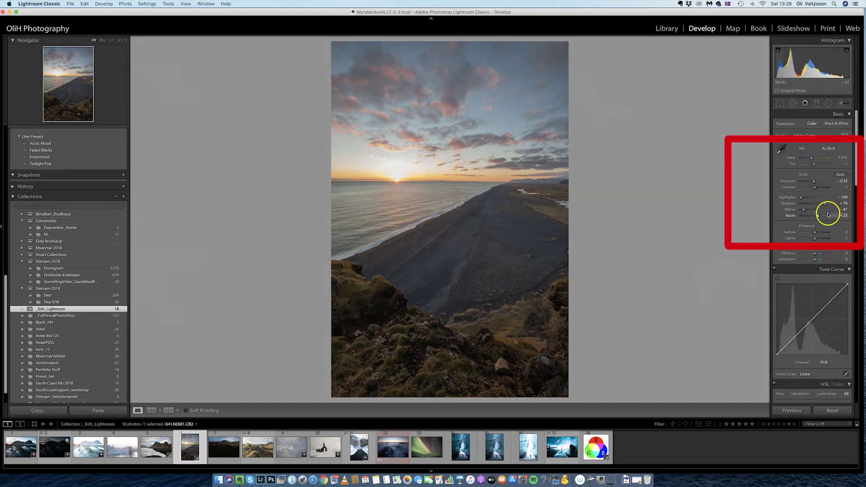
left_click_drag(819, 218, 826, 215)
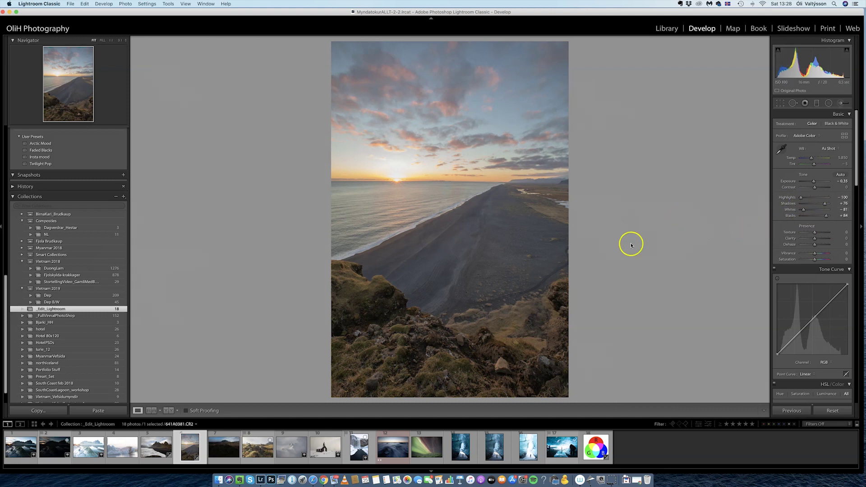
Step: Examine the shadow detail in the foreground rocks, grass and cliff up close, and return to the full photo
left_click(447, 294)
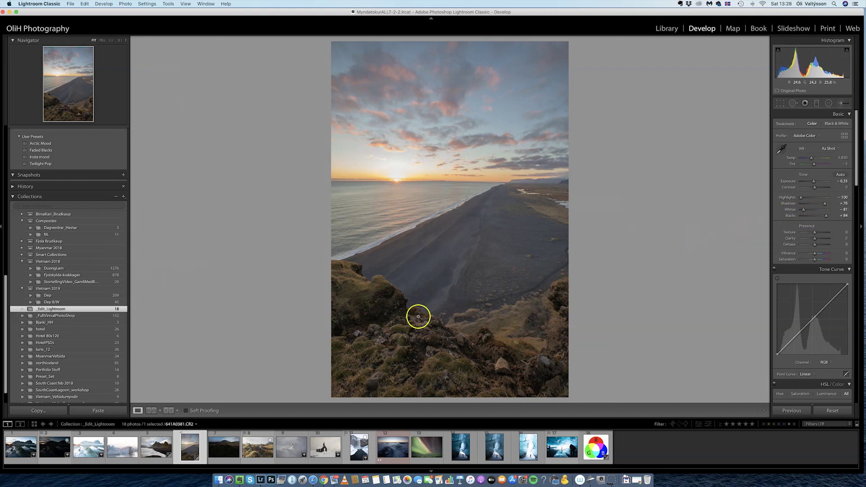
left_click_drag(435, 340, 393, 242)
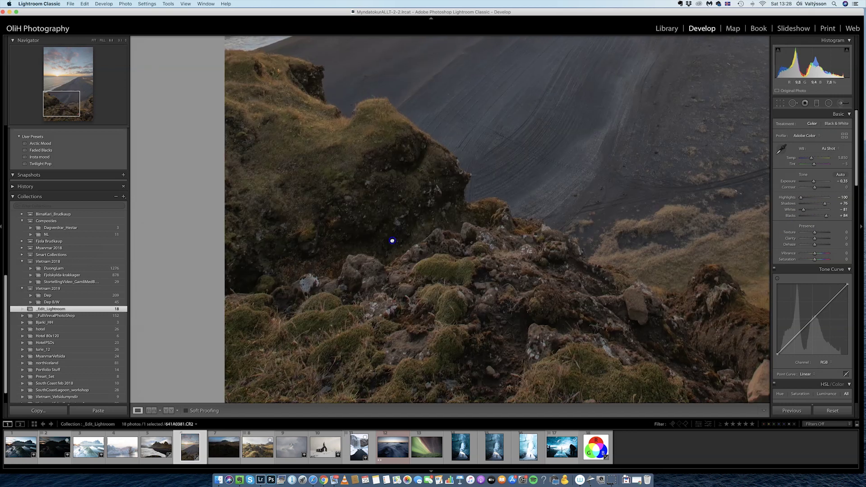
left_click_drag(561, 370, 514, 286)
left_click_drag(644, 305, 365, 279)
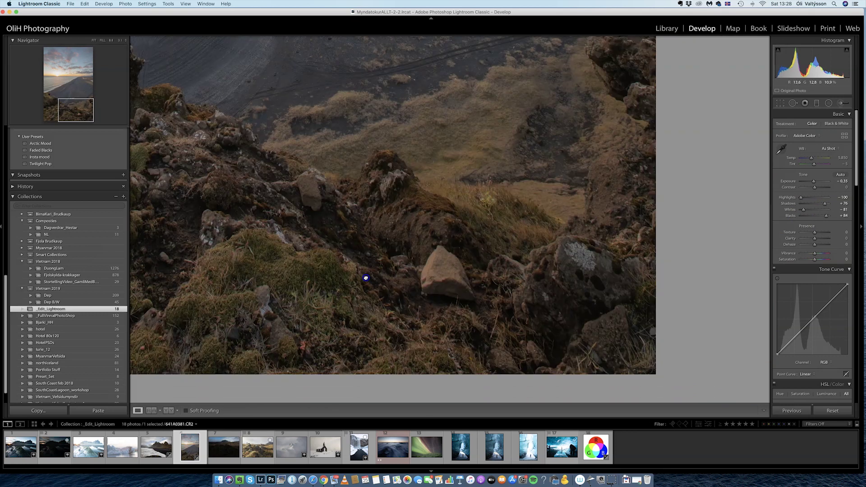
left_click_drag(572, 313, 582, 378)
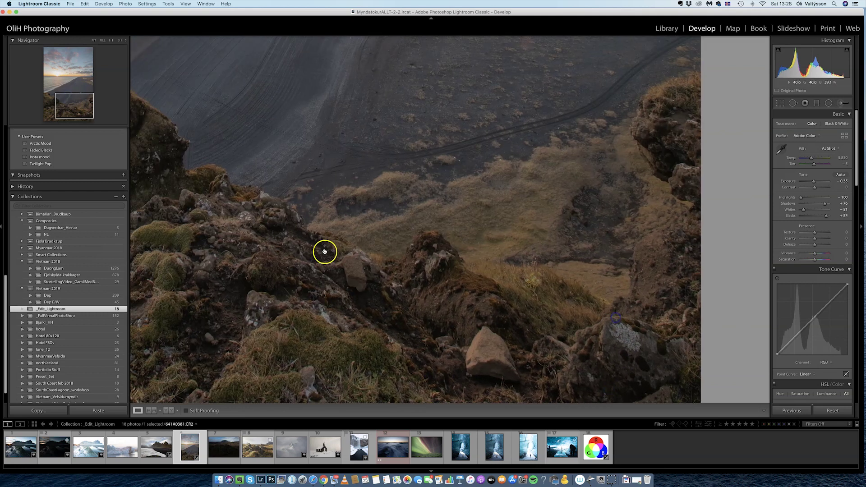
left_click_drag(325, 251, 522, 299)
left_click_drag(320, 259, 406, 354)
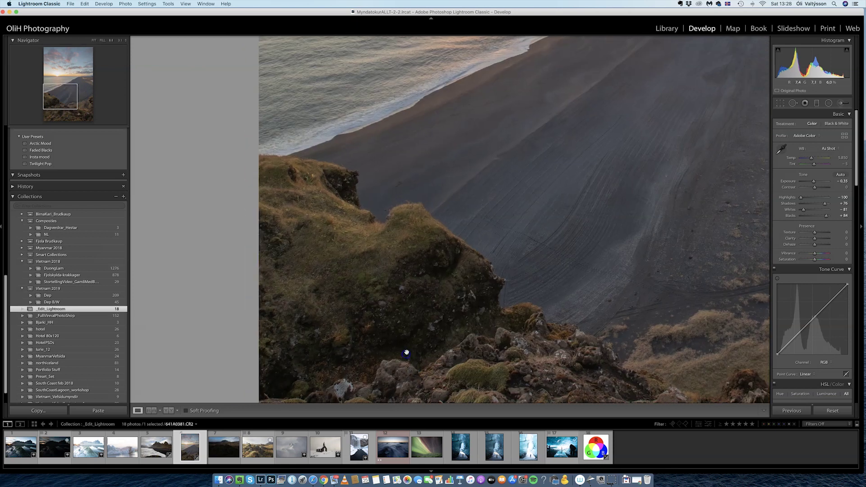
left_click_drag(545, 301, 462, 323)
left_click(462, 323)
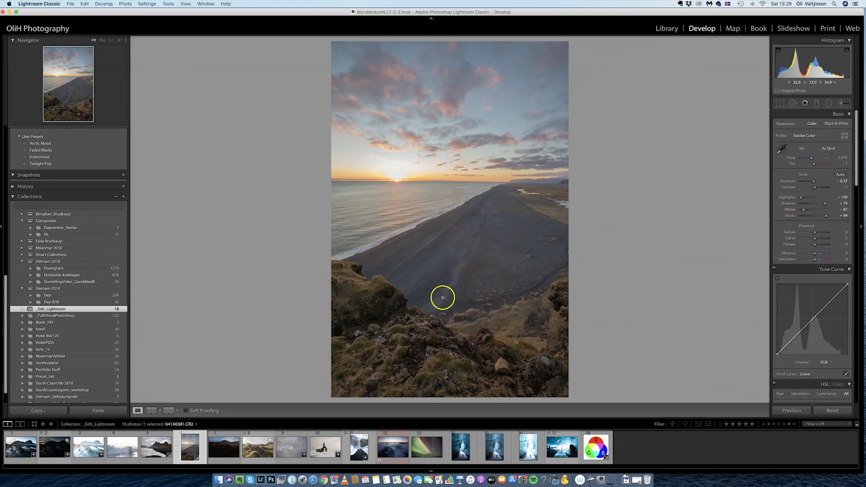
left_click(387, 321)
left_click_drag(387, 321, 425, 211)
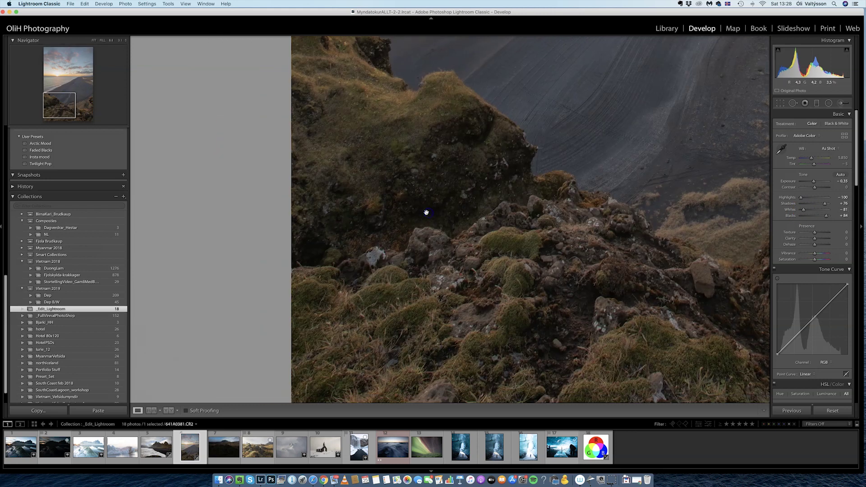
left_click_drag(517, 252, 478, 261)
left_click(403, 222)
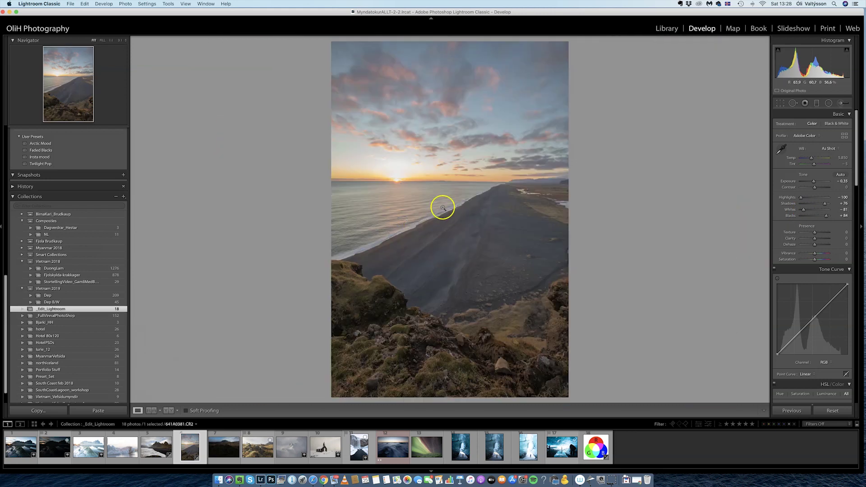
Step: Inspect the sun, the sky and the horizon up close, and return to the full photo
left_click(406, 177)
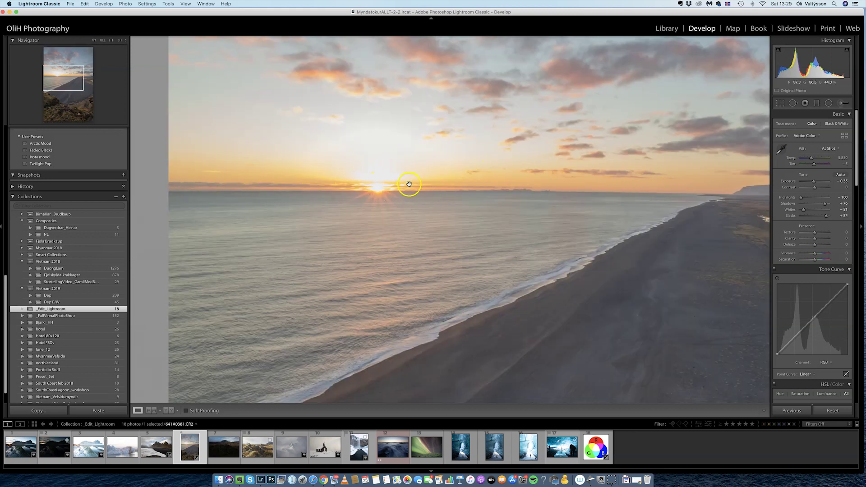
left_click_drag(409, 184, 380, 265)
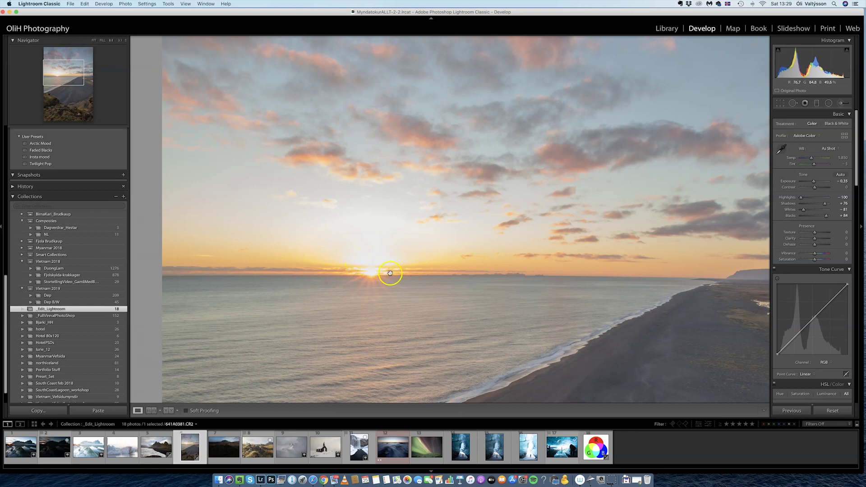
left_click(374, 279)
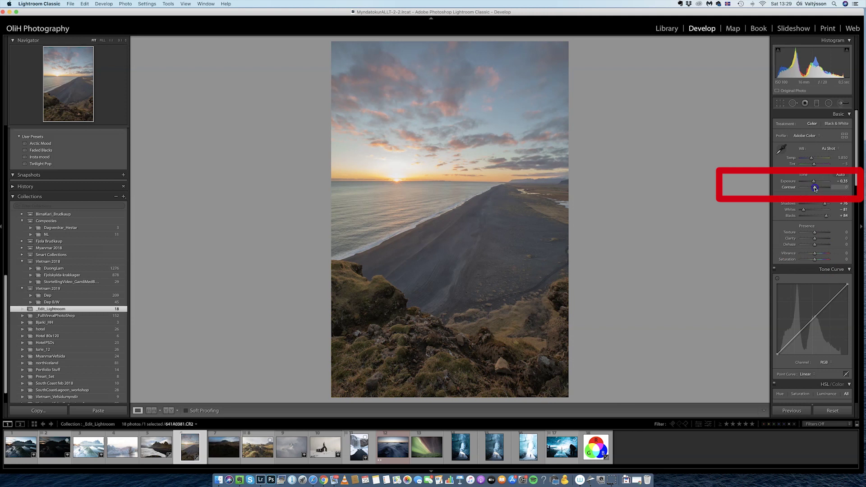
Step: Try raising the Contrast slightly to +4, and reset it to 0
left_click_drag(815, 189, 816, 188)
left_click_drag(816, 189, 816, 188)
scroll(815, 189, "down", 1)
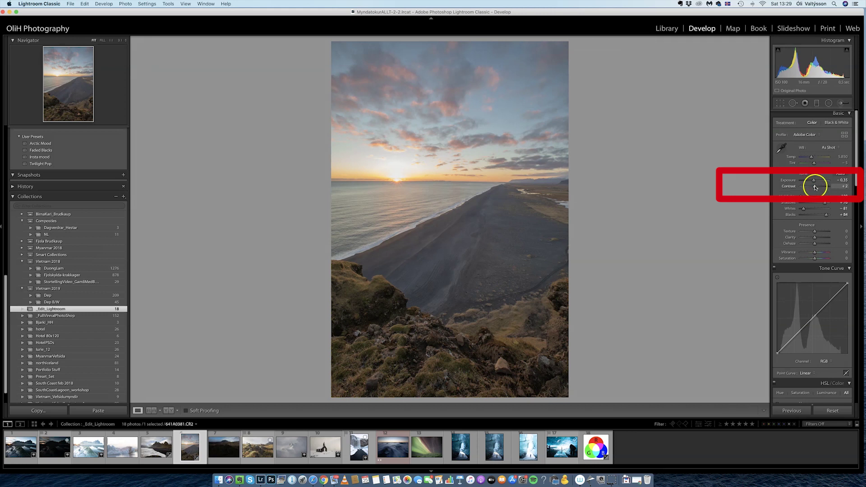
left_click_drag(814, 187, 816, 188)
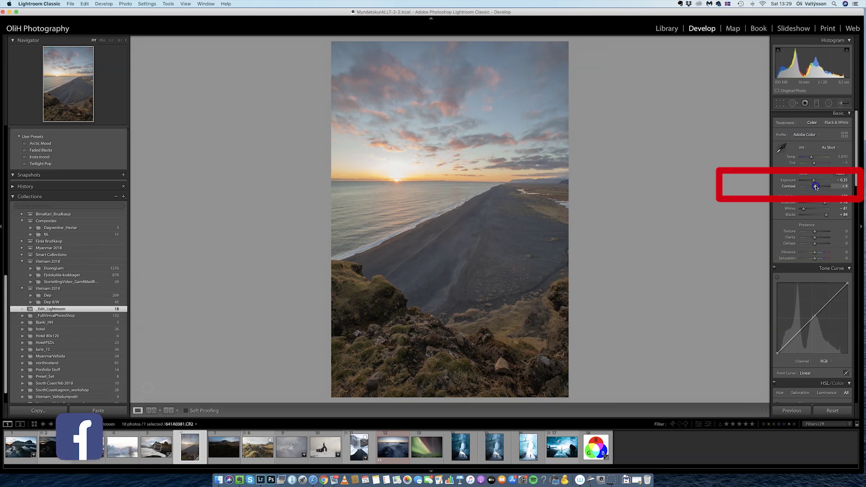
left_click(815, 188)
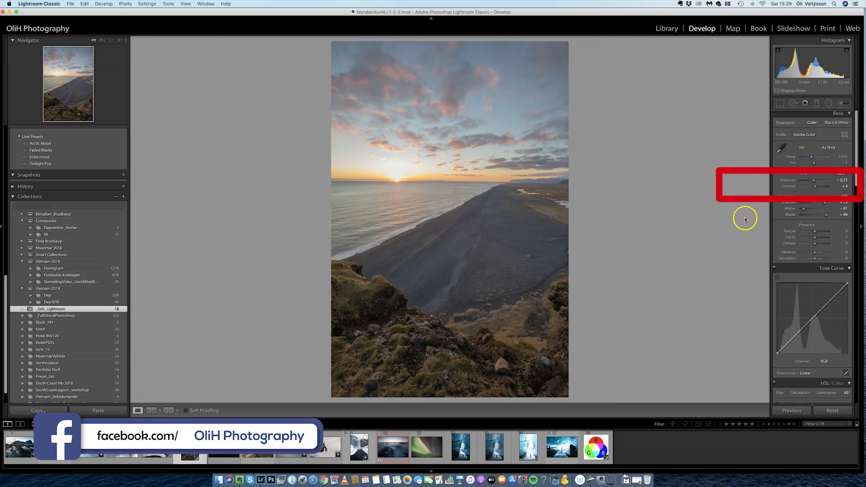
double_click(815, 186)
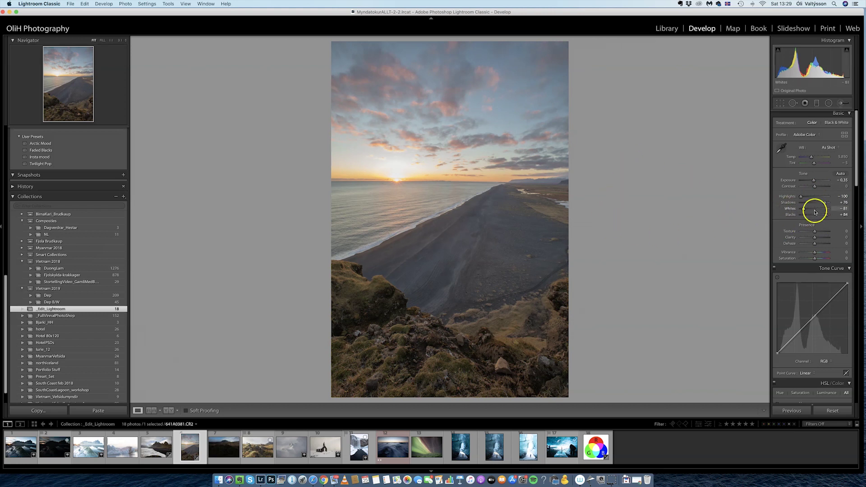
Step: Lower the Shadows to +41 and raise the Blacks to +100
left_click_drag(825, 202, 822, 203)
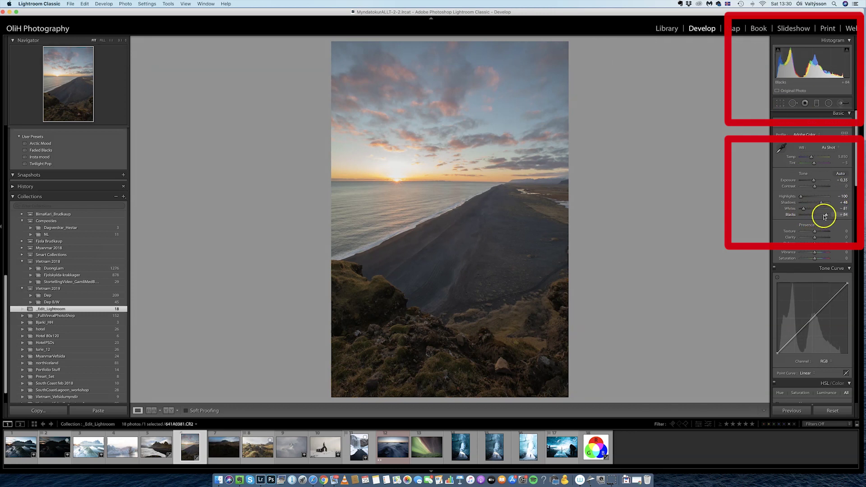
left_click_drag(828, 216, 830, 216)
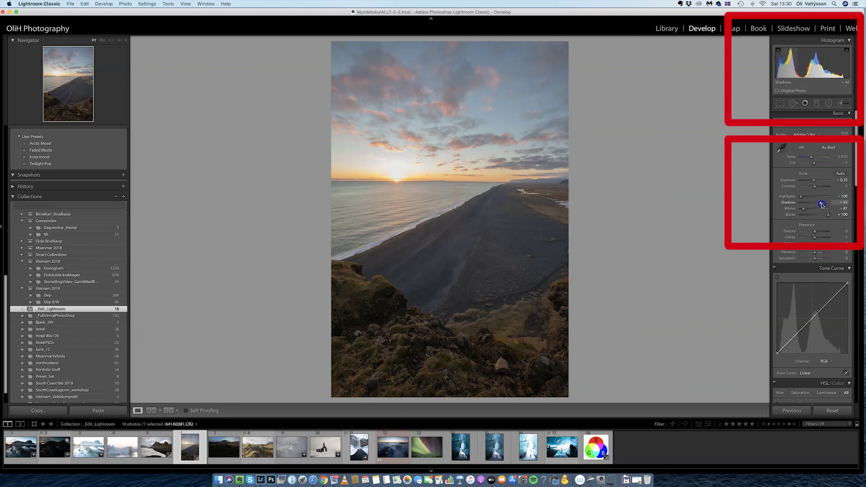
left_click_drag(822, 205, 820, 206)
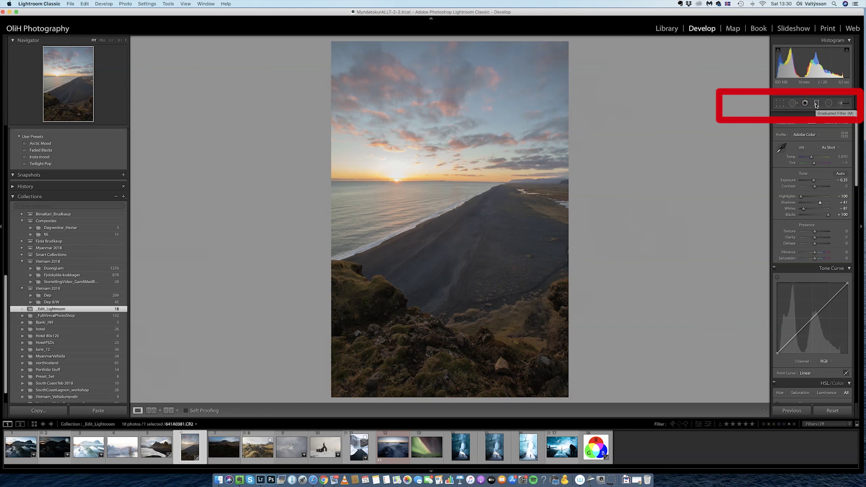
Step: Add a graduated filter with Exposure -0.89 over the sky, ending along the horizon
left_click(828, 103)
left_click(817, 103)
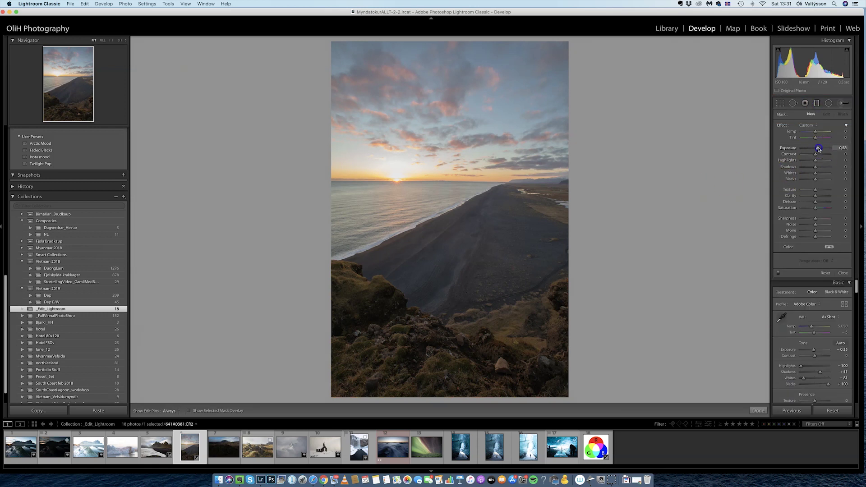
double_click(808, 148)
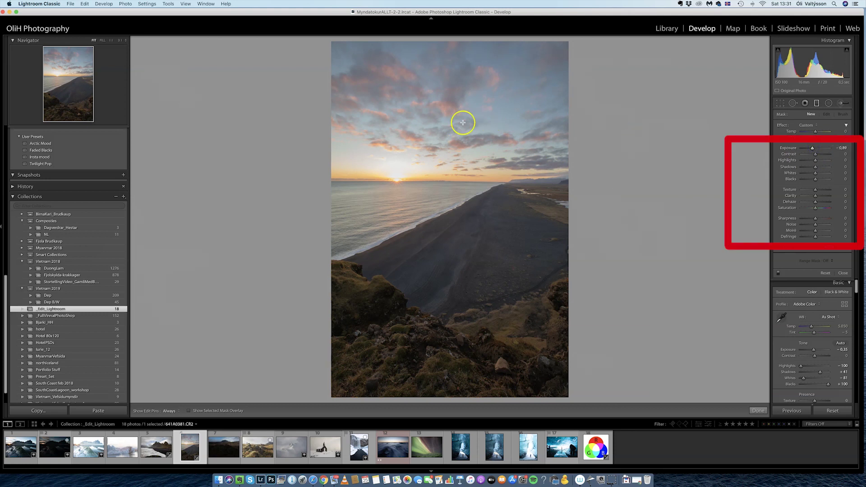
mouse_move(445, 130)
left_mouse_down()
mouse_move(442, 207)
mouse_move(537, 181)
left_mouse_up()
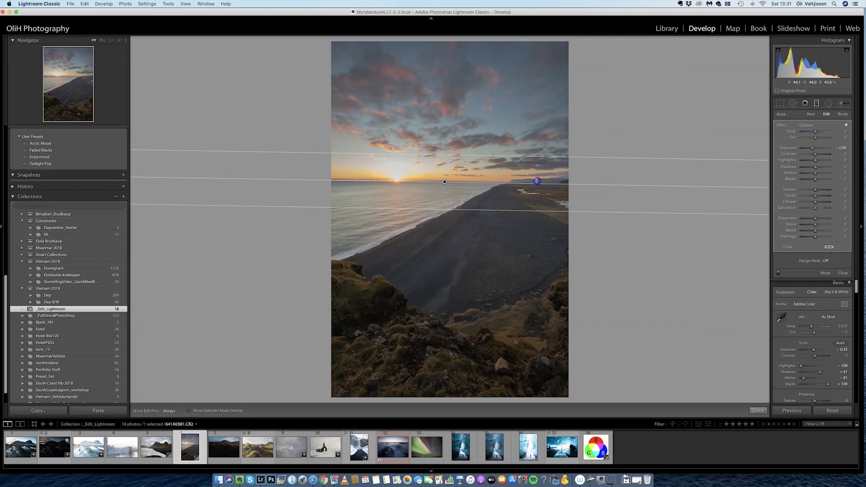
Step: Try wide and narrow transitions for the graduated filter, leave a tight band along the horizon, and close the filter
left_click_drag(444, 182, 444, 181)
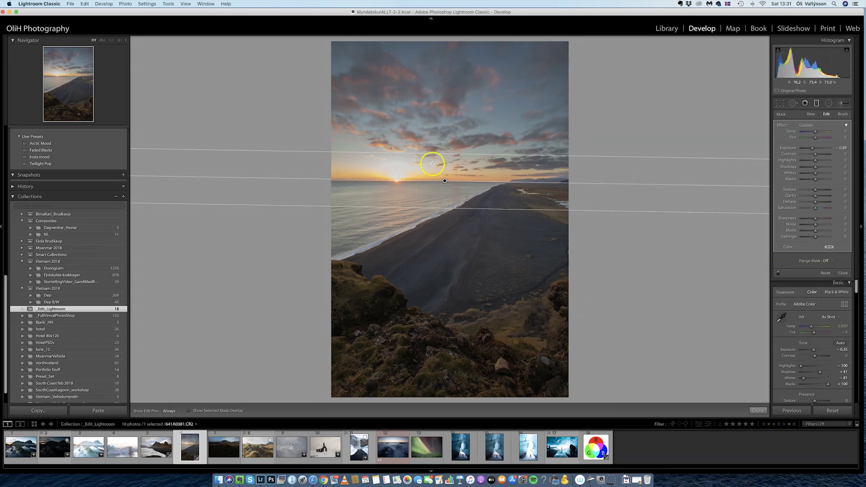
mouse_move(443, 157)
left_mouse_down()
mouse_move(447, 56)
mouse_move(435, 194)
mouse_move(434, 154)
left_mouse_up()
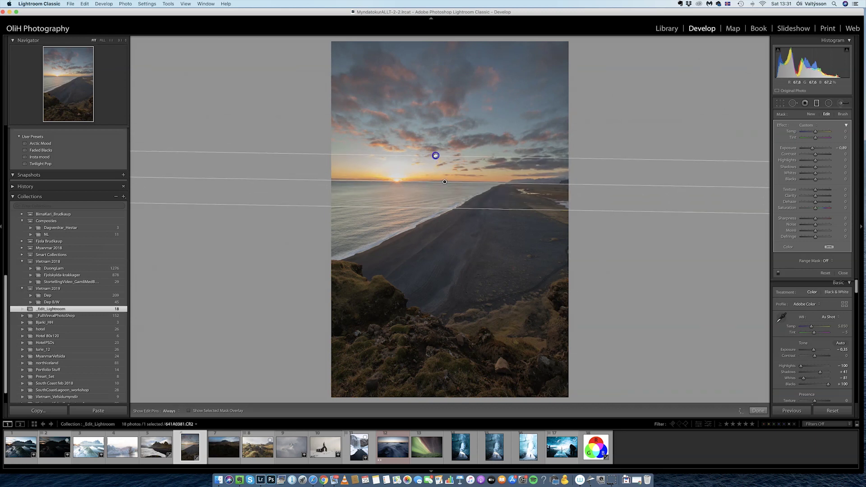
left_click_drag(451, 206, 451, 190)
left_click_drag(441, 155, 444, 182)
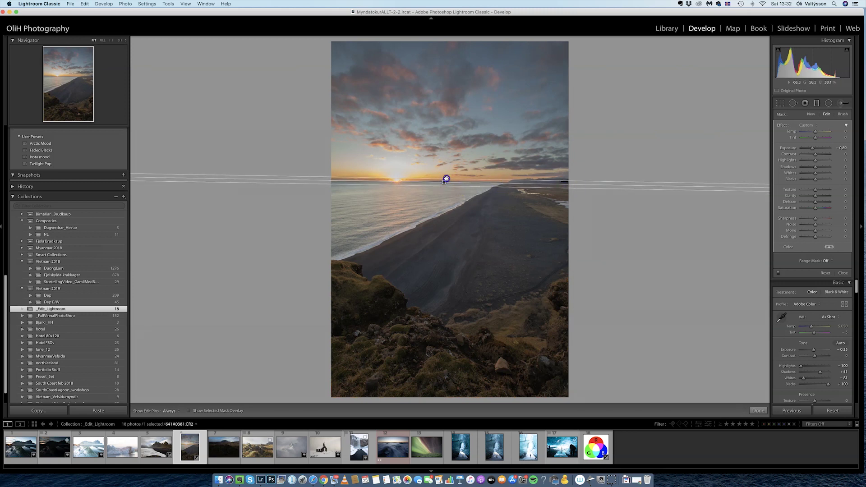
left_click_drag(447, 179, 443, 154)
left_click_drag(449, 183, 470, 188)
left_click_drag(456, 155, 442, 181)
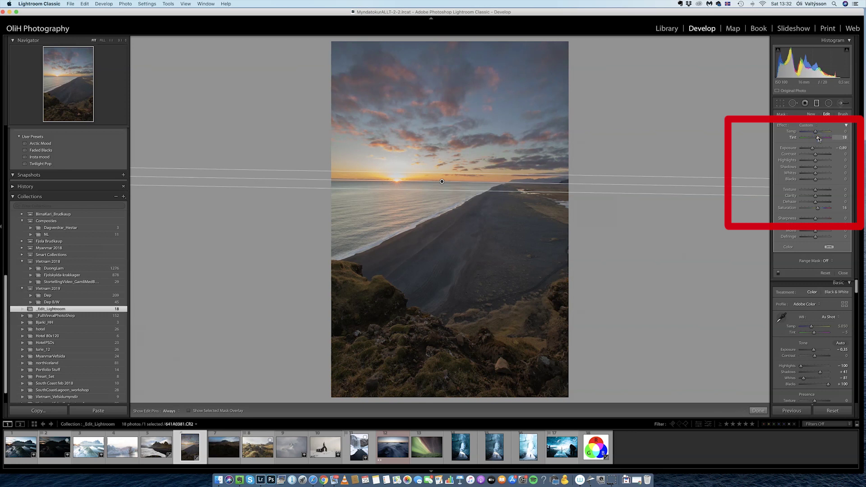
left_click(817, 103)
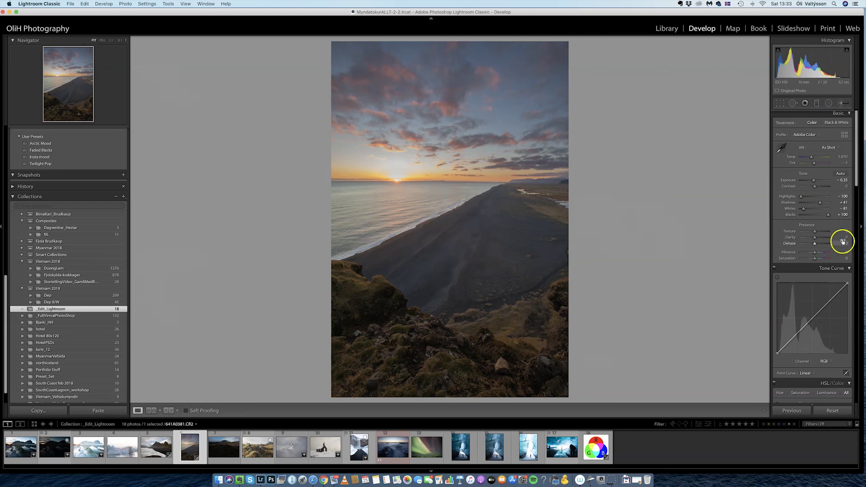
Step: Add a radial filter with Exposure -0.89, narrow and lengthen its ellipse, and place it over the black beach slope
left_click(829, 103)
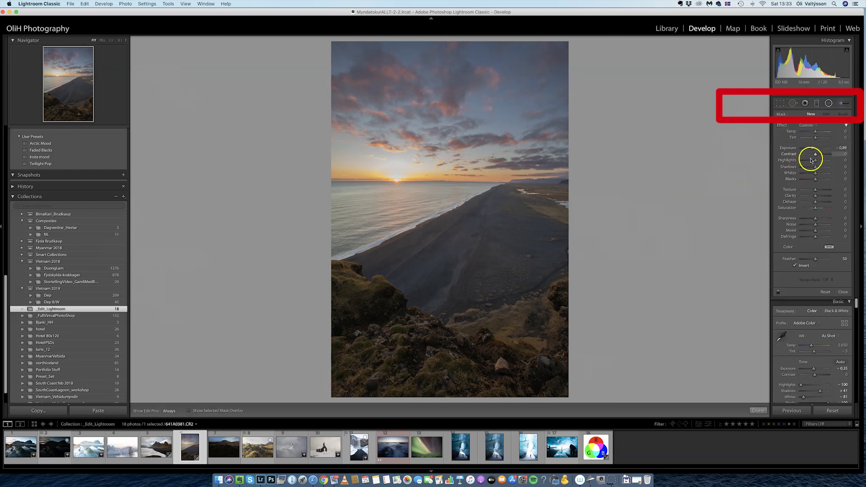
mouse_move(397, 208)
left_mouse_down()
mouse_move(523, 253)
mouse_move(571, 281)
mouse_move(594, 259)
left_mouse_up()
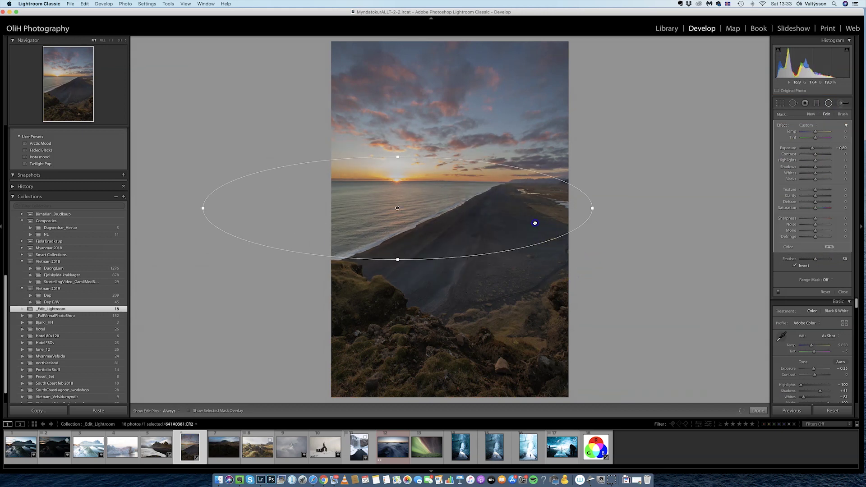
left_click_drag(536, 222, 620, 230)
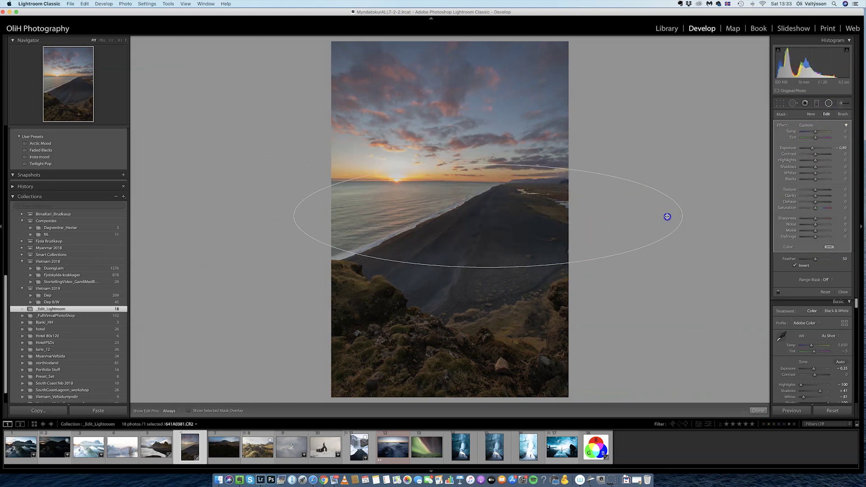
left_click_drag(668, 216, 586, 218)
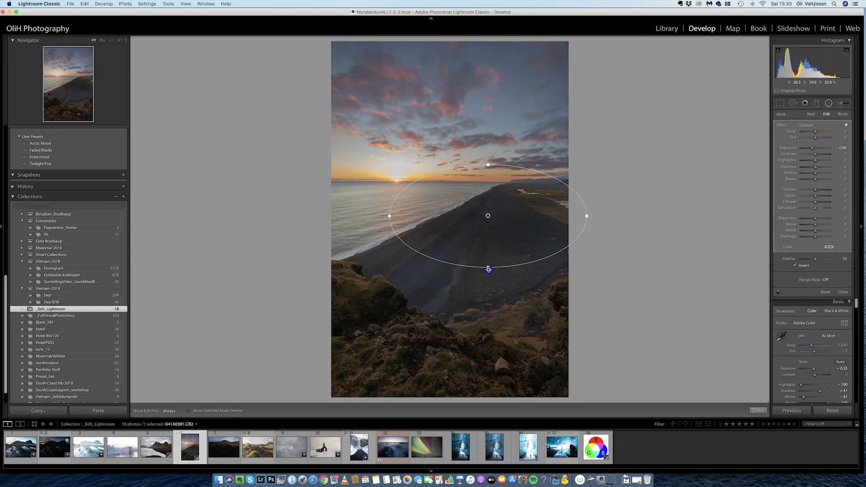
left_click_drag(488, 269, 487, 292)
left_click_drag(524, 189, 507, 206)
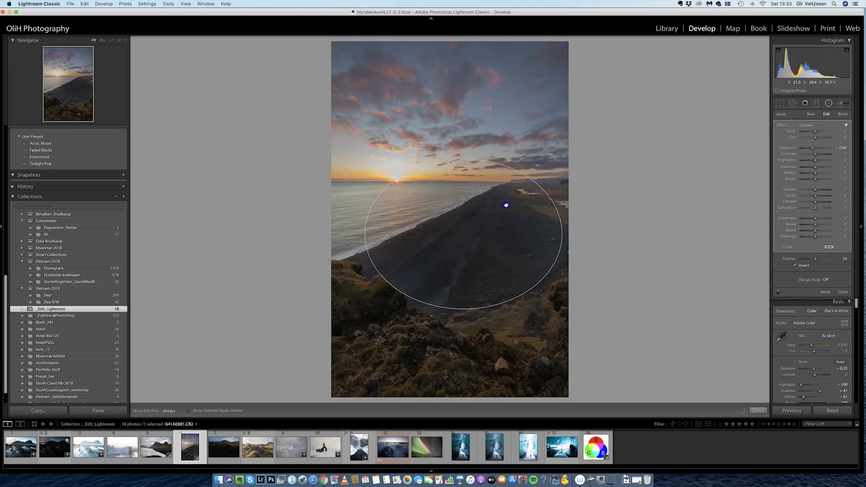
Step: Flatten and tilt the beach radial filter to follow the slope below the horizon, and set its Exposure to -0.40
left_click_drag(468, 159, 460, 180)
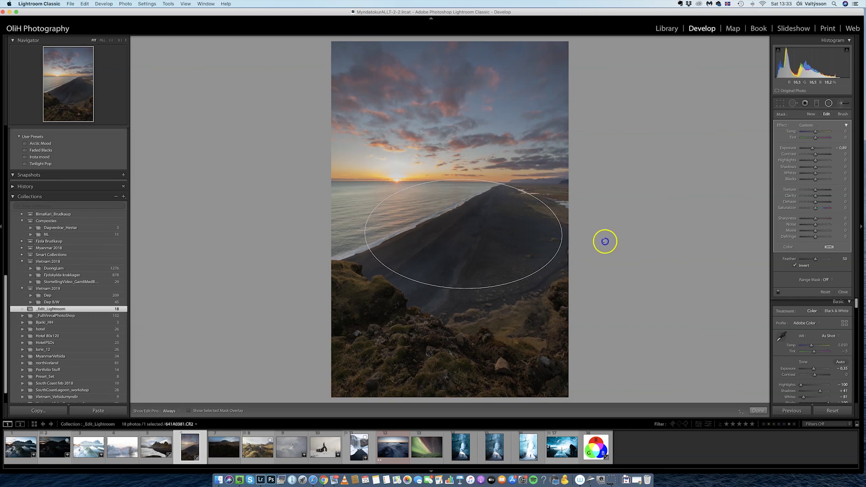
left_click_drag(562, 237, 536, 238)
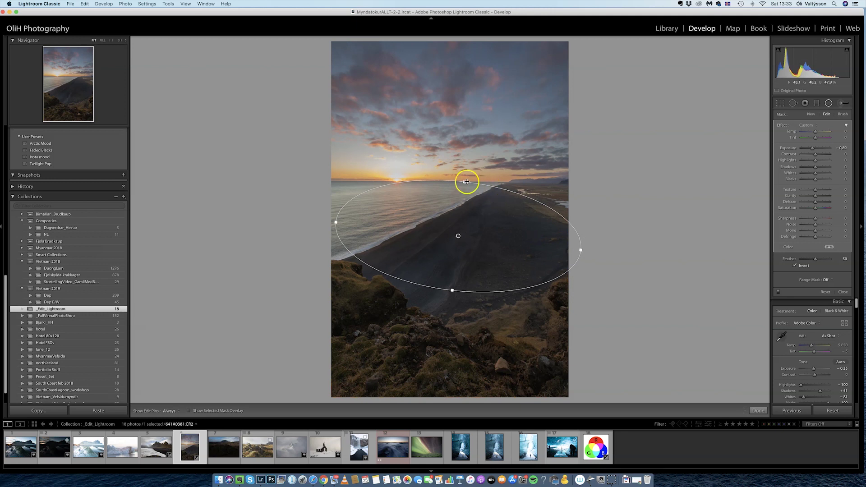
left_click_drag(466, 181, 466, 179)
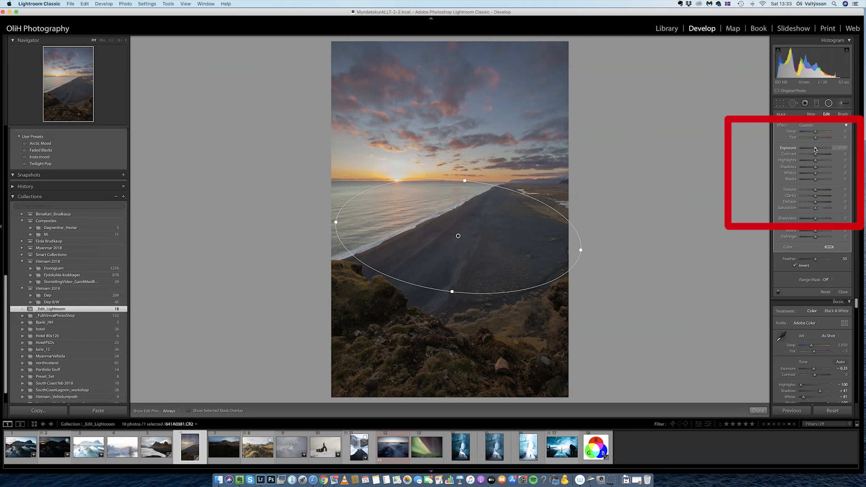
left_click_drag(815, 150, 815, 151)
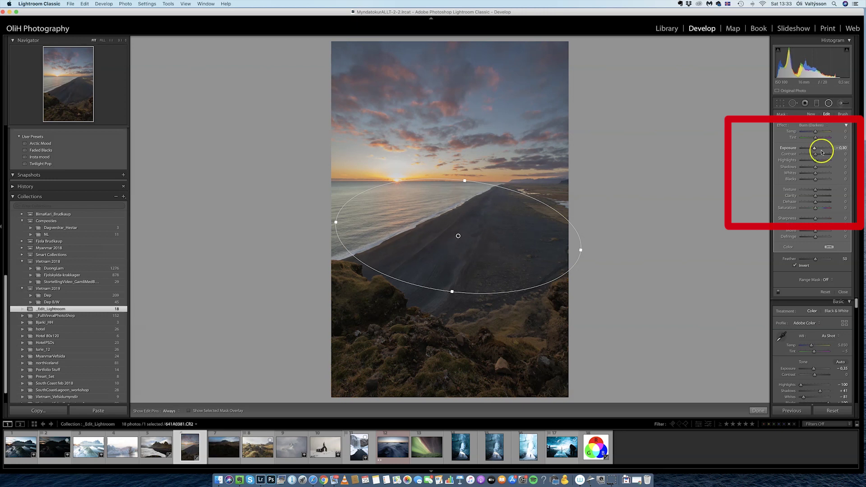
left_click_drag(814, 149, 815, 149)
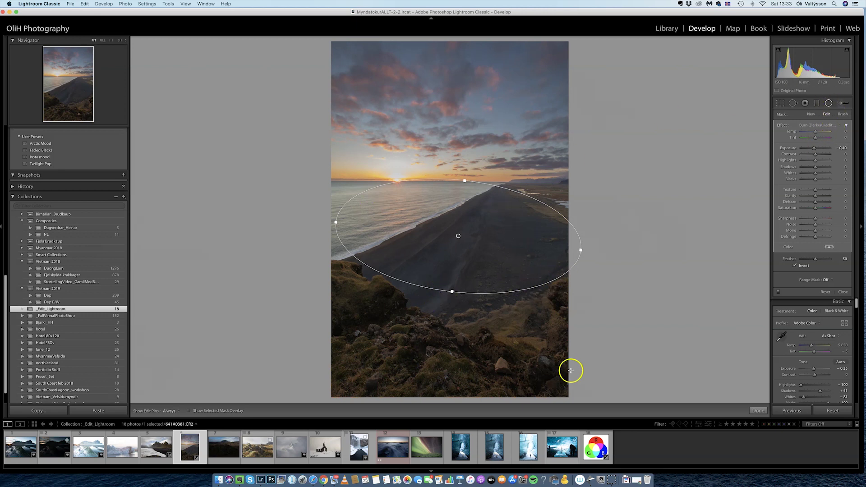
Step: Create a second radial filter as a wide ellipse over the foreground rocks, and tilt it to follow the edge of the rocks
left_click(811, 115)
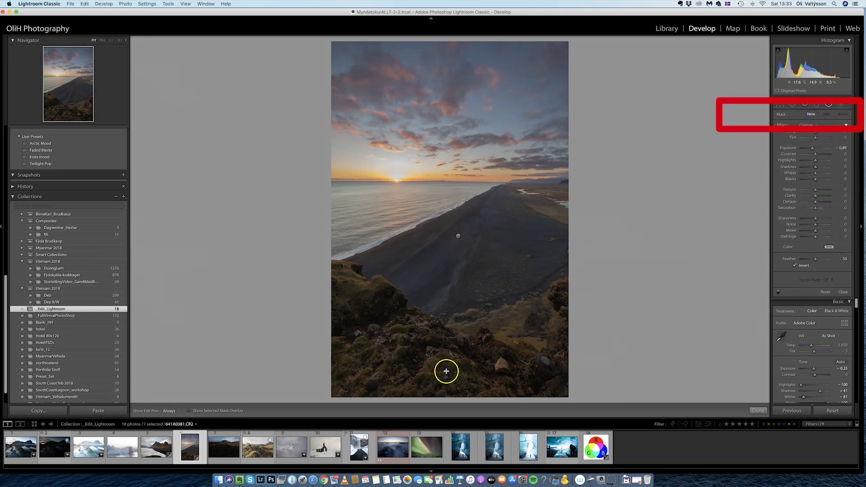
left_click_drag(411, 361, 619, 406)
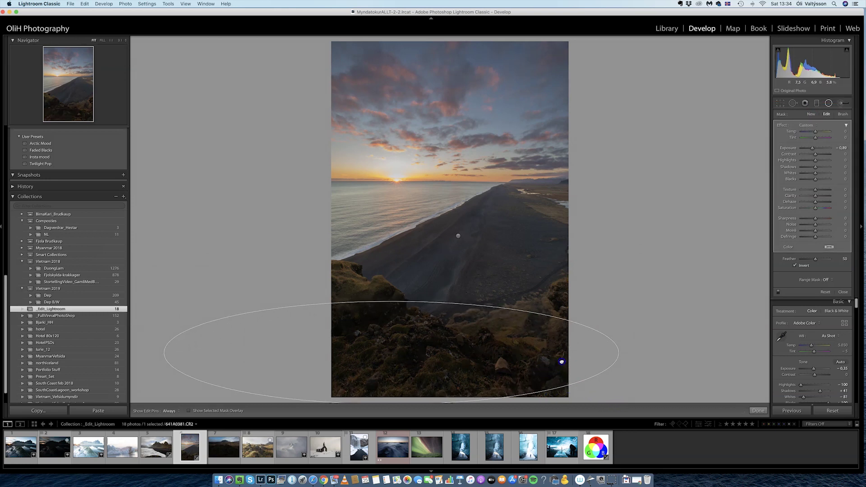
left_click_drag(561, 359, 580, 360)
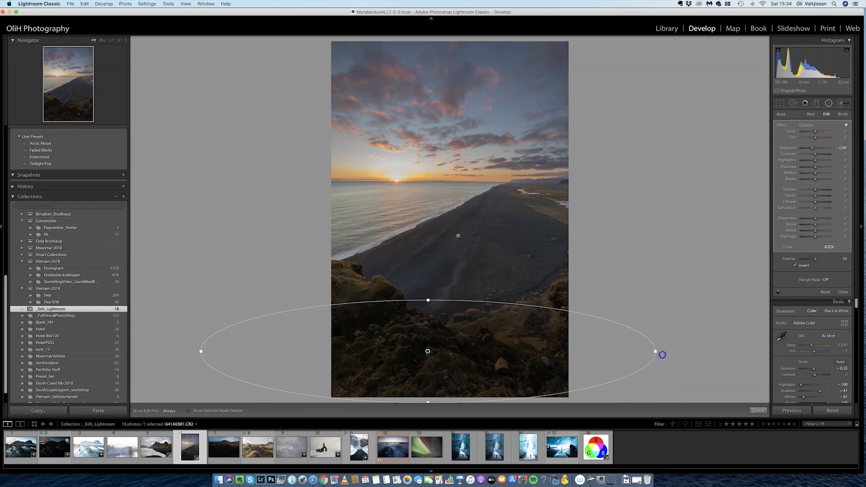
left_click_drag(662, 355, 655, 377)
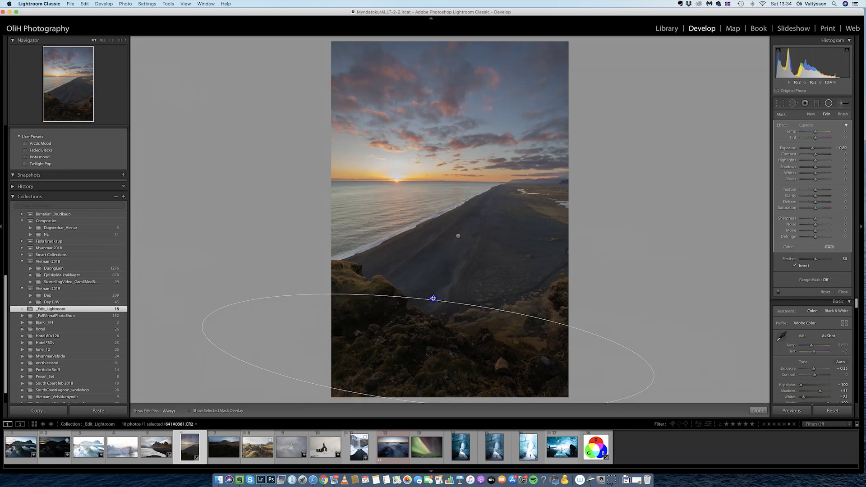
left_click_drag(433, 298, 434, 298)
left_click_drag(459, 330, 458, 332)
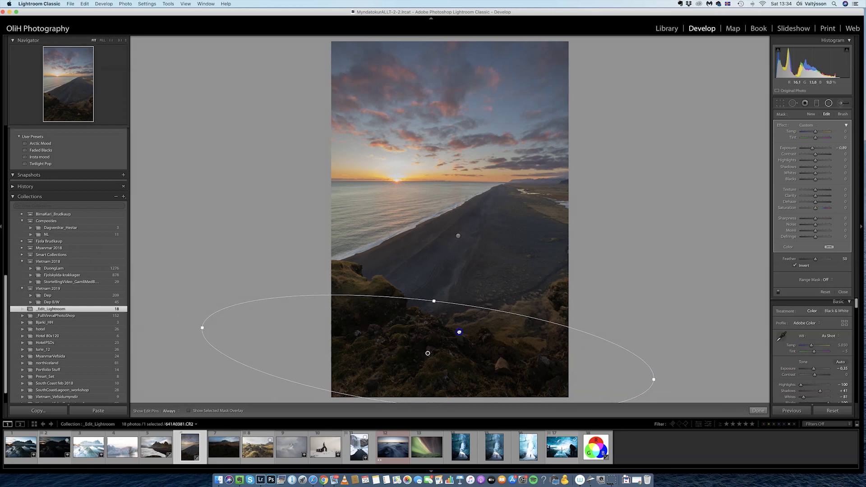
Step: Try Exposure 1.35 on the foreground filter, reset it to 0.00, and raise Shadows to 28 with the ellipse slightly taller
double_click(812, 148)
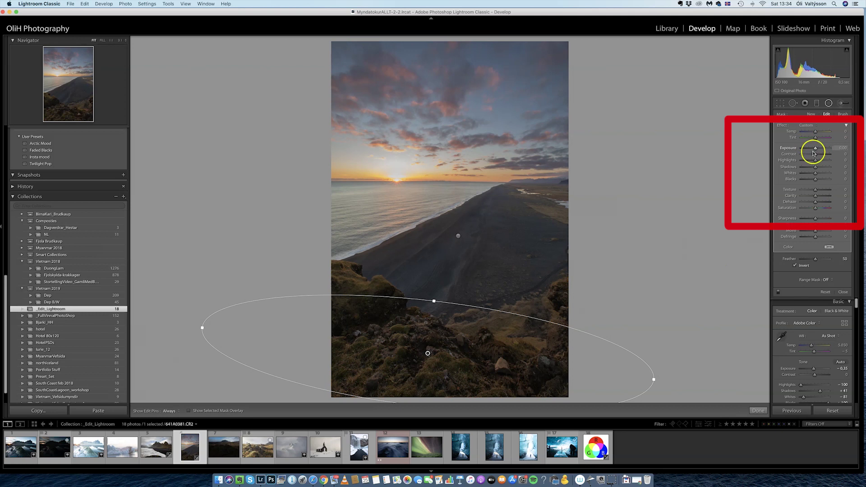
left_click_drag(817, 148, 819, 148)
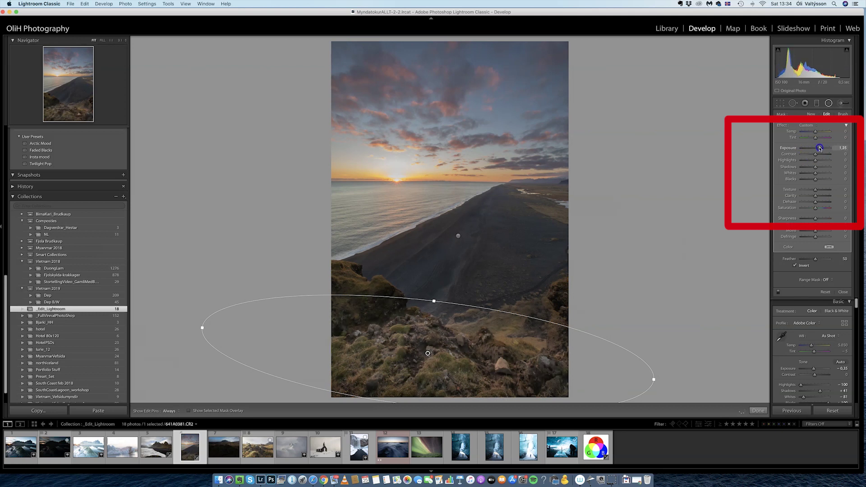
double_click(819, 149)
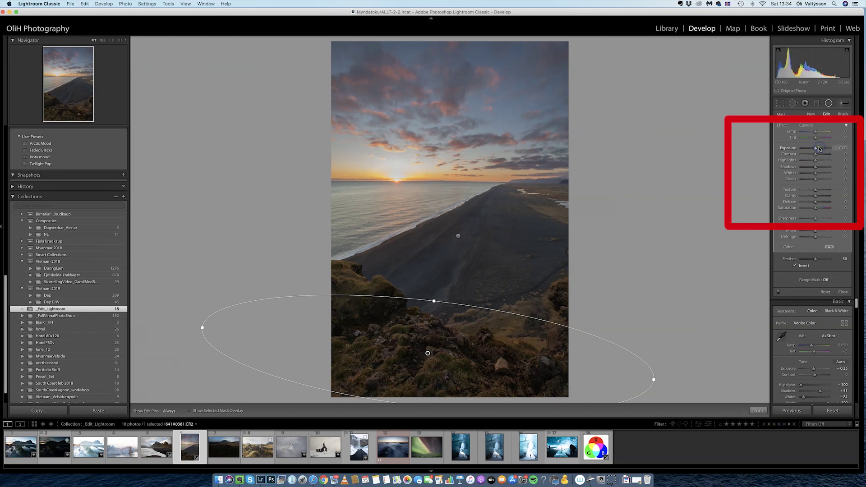
left_click_drag(433, 301, 435, 295)
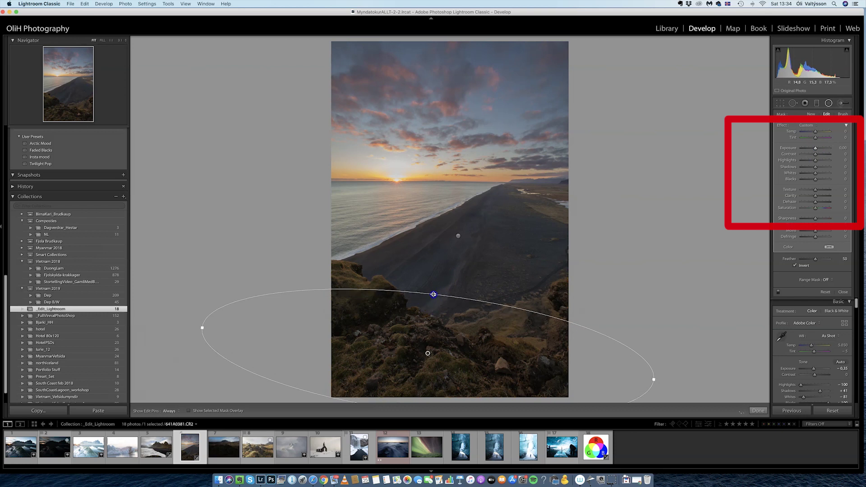
left_click(819, 167)
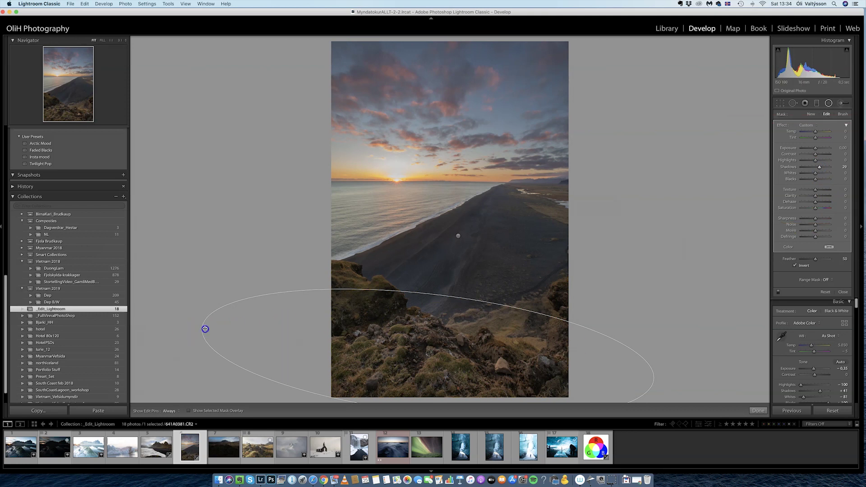
Step: Narrow the foreground radial filter and move it over the rocks on the photo's right side
left_click_drag(205, 329, 284, 338)
left_click_drag(476, 341, 526, 345)
left_click_drag(534, 346, 573, 351)
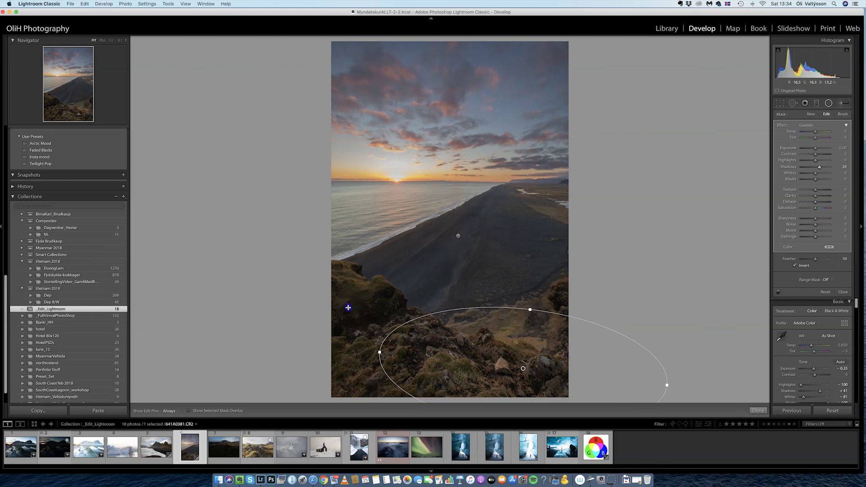
Step: Add a tilted radial filter with Exposure 0.99 over the rocks in the photo's lower-left corner, and close the radial filter
left_click_drag(348, 305, 402, 385)
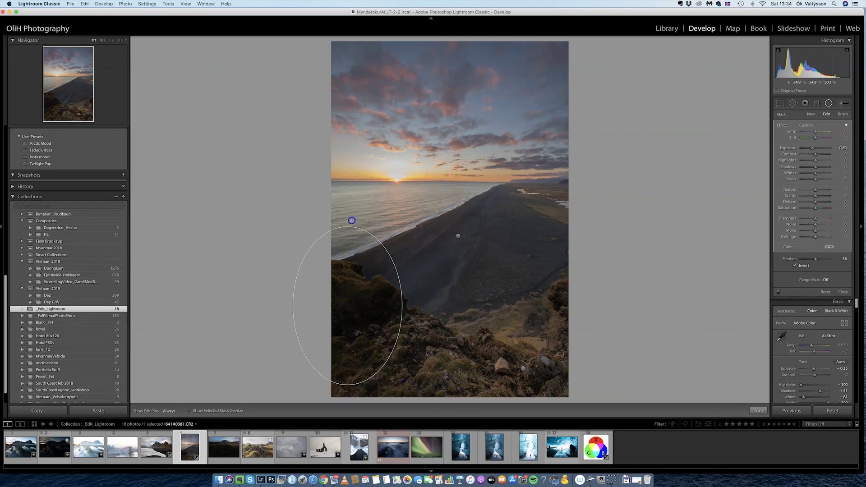
left_click_drag(350, 220, 292, 220)
left_click_drag(336, 247, 347, 286)
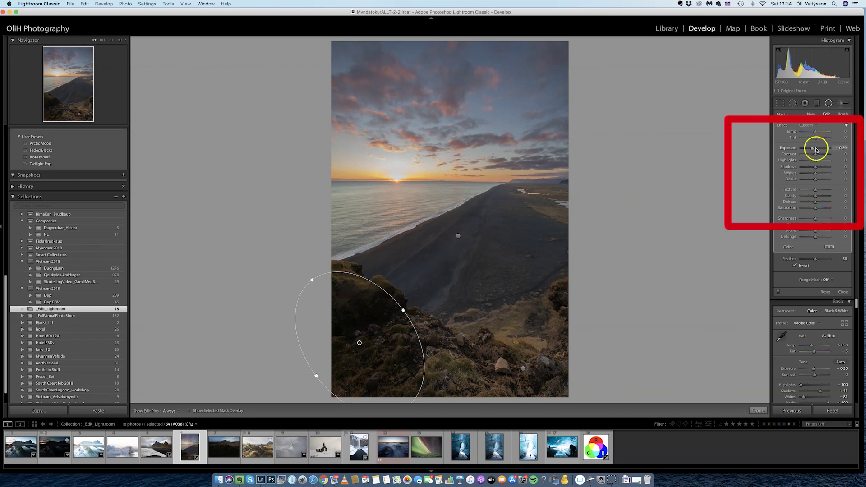
left_click_drag(816, 148, 819, 148)
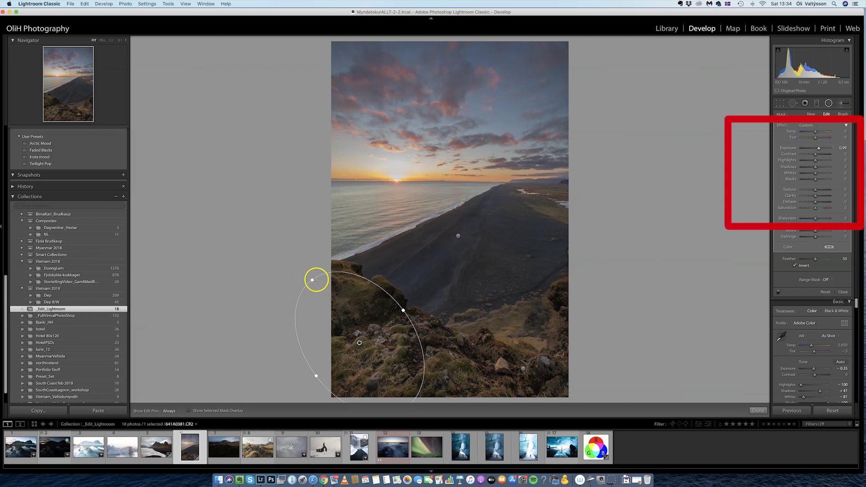
mouse_move(315, 280)
left_mouse_down()
mouse_move(307, 271)
mouse_move(323, 292)
left_mouse_up()
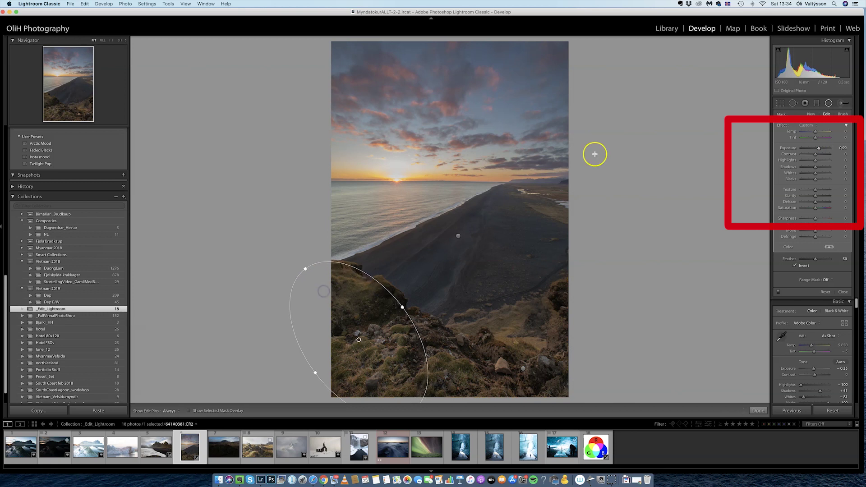
left_click(828, 103)
left_click(686, 144)
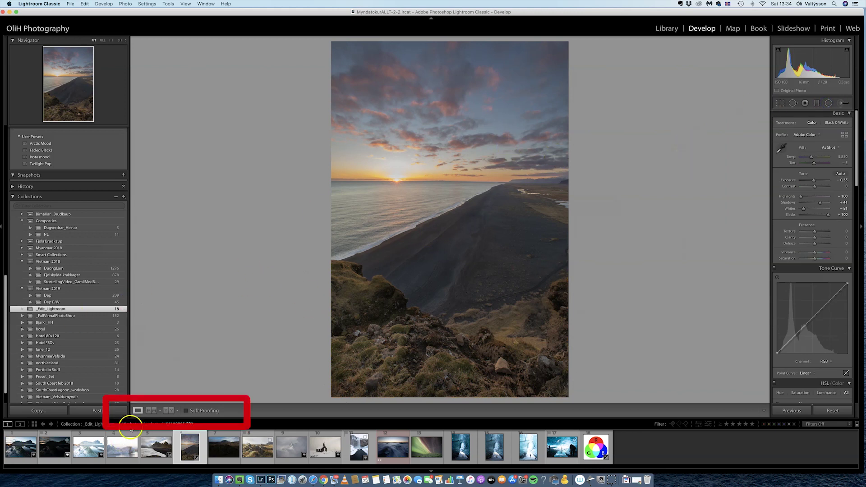
Step: Compare the before and after versions of the photo side by side, and return to the single-photo view
left_click(170, 410)
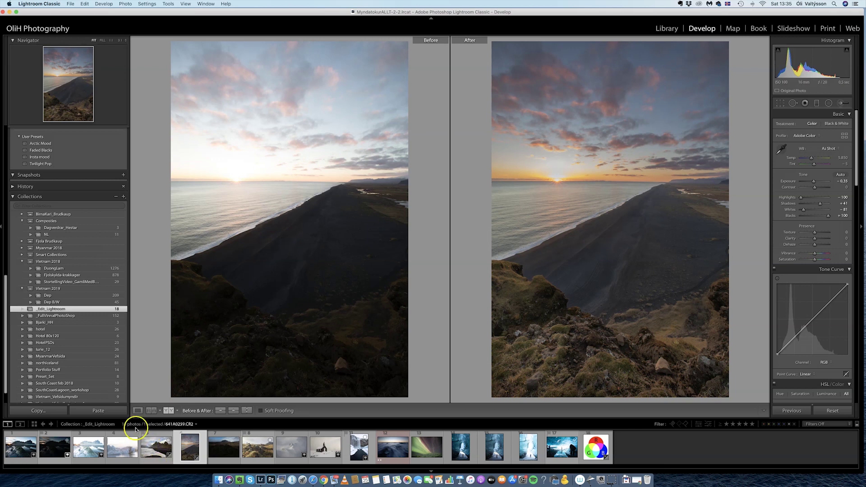
left_click(138, 411)
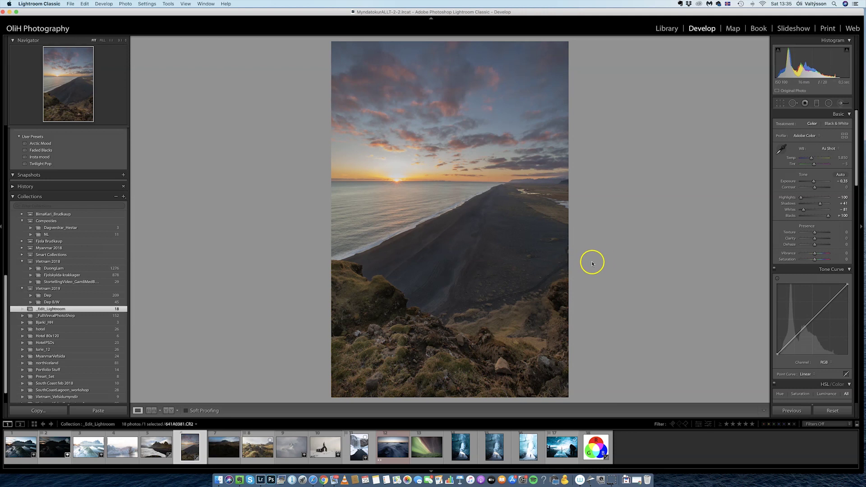
left_click(815, 181)
left_click_drag(815, 182, 815, 182)
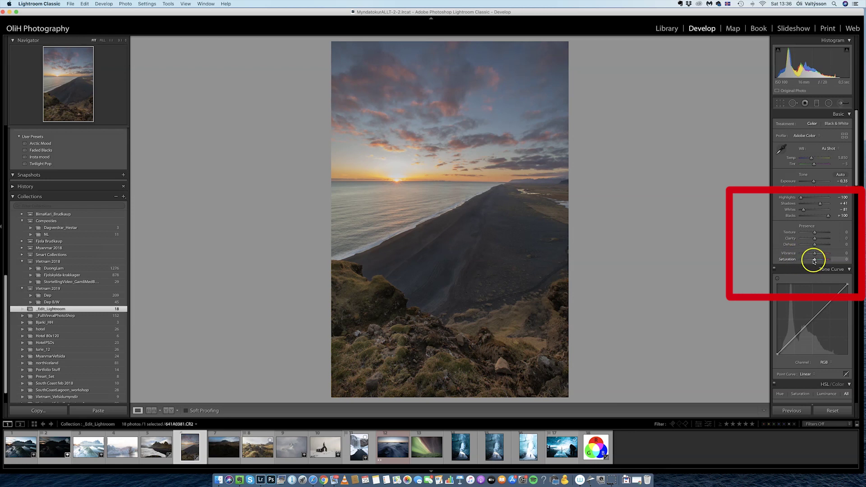
Step: Try strong Saturation values of +50 and +44, and settle on Vibrance +31 with Saturation +6
left_click_drag(815, 261, 816, 261)
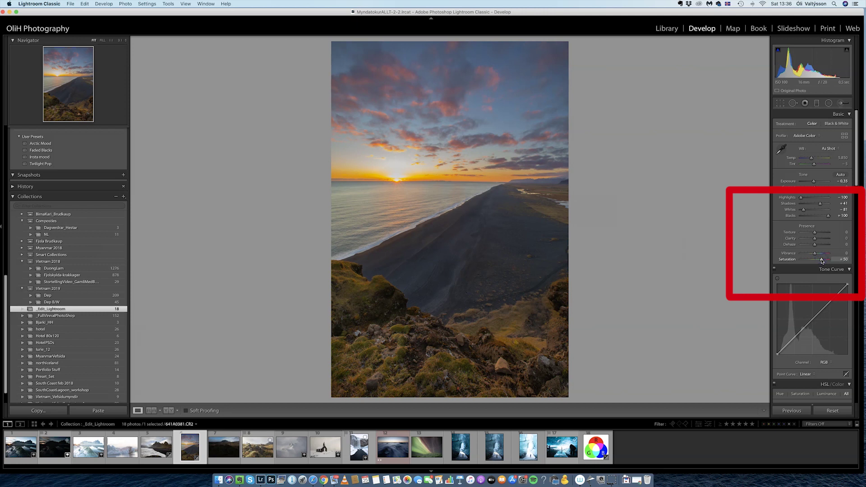
double_click(821, 260)
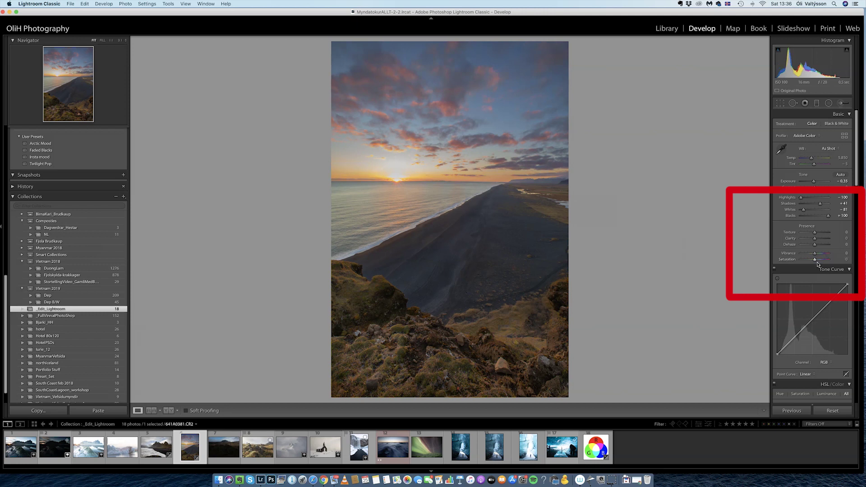
left_click(816, 254)
left_click_drag(819, 253, 820, 254)
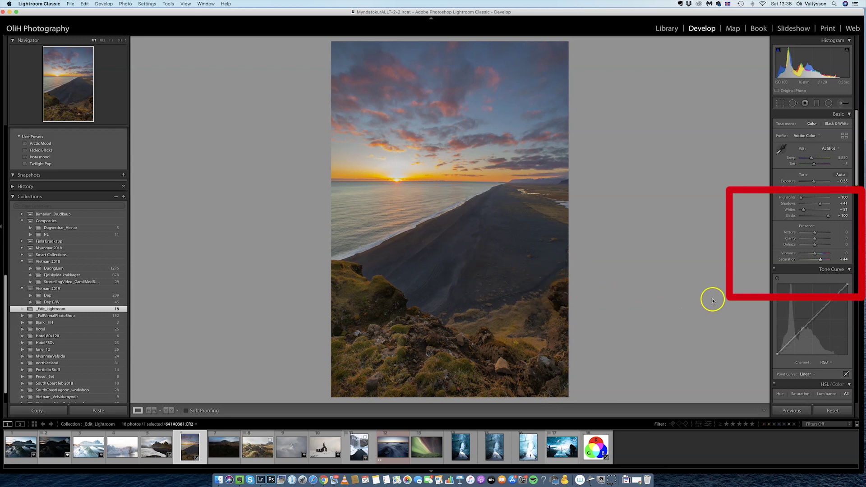
left_click_drag(820, 258, 821, 260)
double_click(821, 260)
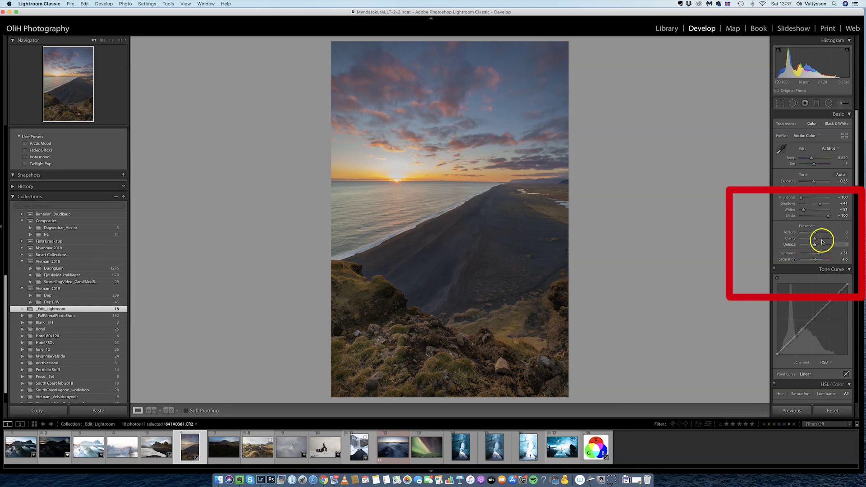
Step: Open the snowy black church photo and raise its Dehaze to +53
left_click(320, 449)
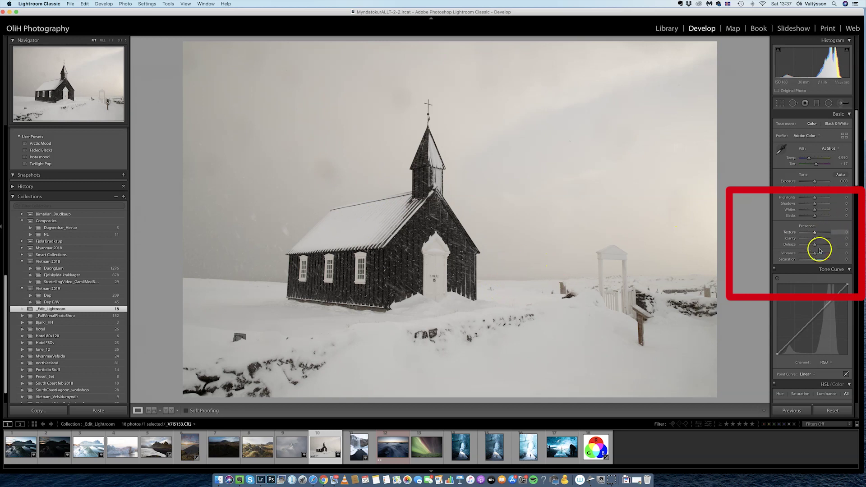
left_click_drag(814, 246, 822, 244)
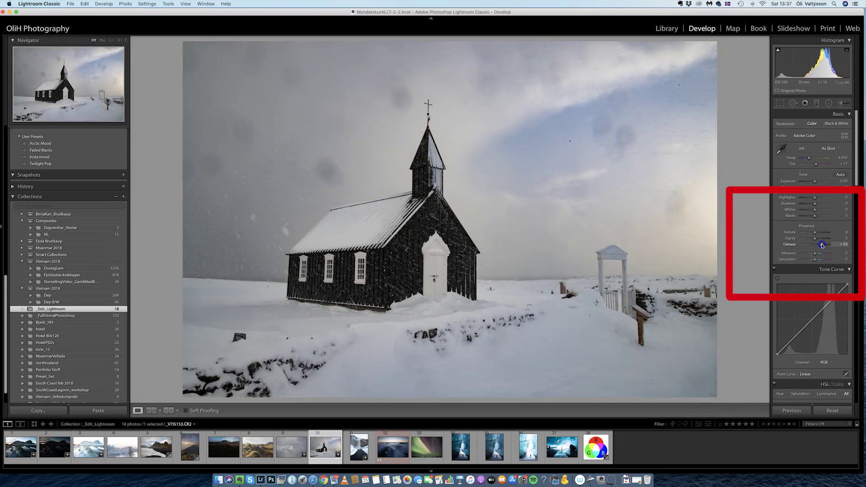
Step: Raise the church photo's Dehaze slightly to +54, and lower it to about +28
left_click_drag(822, 245, 823, 245)
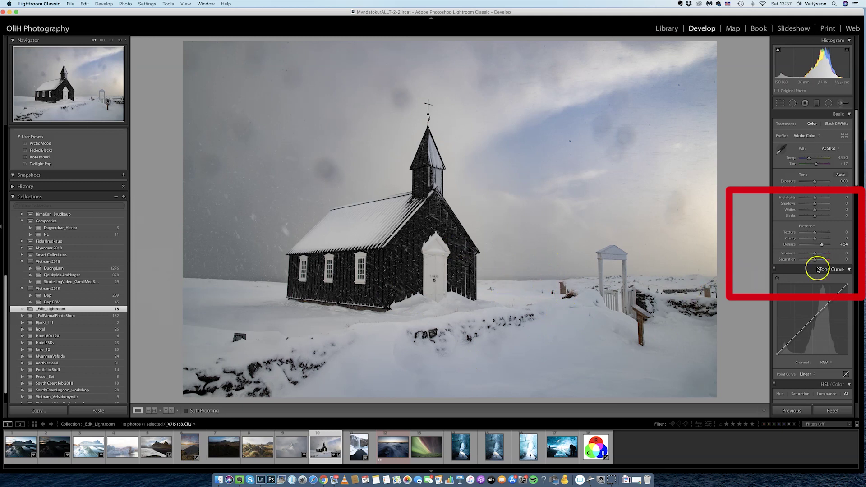
left_click_drag(822, 244, 820, 244)
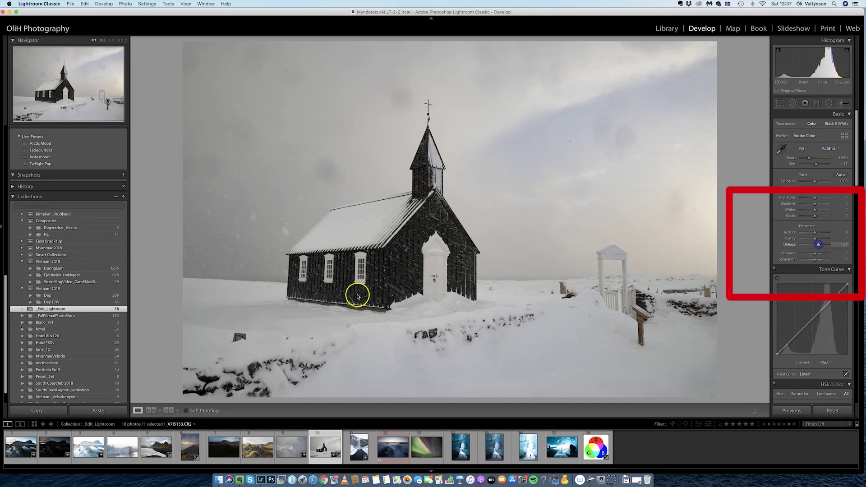
Step: Open the sunset photo of the black beach and set its Clarity to +51
left_click(199, 456)
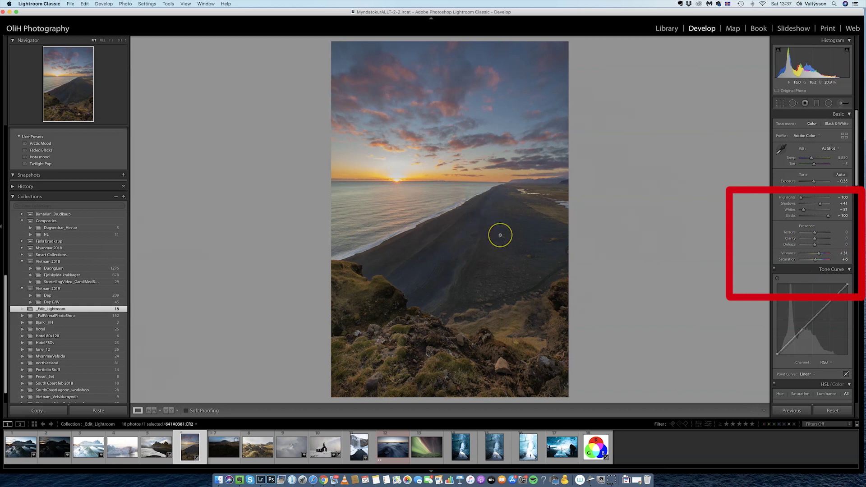
mouse_move(815, 240)
left_mouse_down()
mouse_move(827, 242)
mouse_move(816, 241)
left_mouse_up()
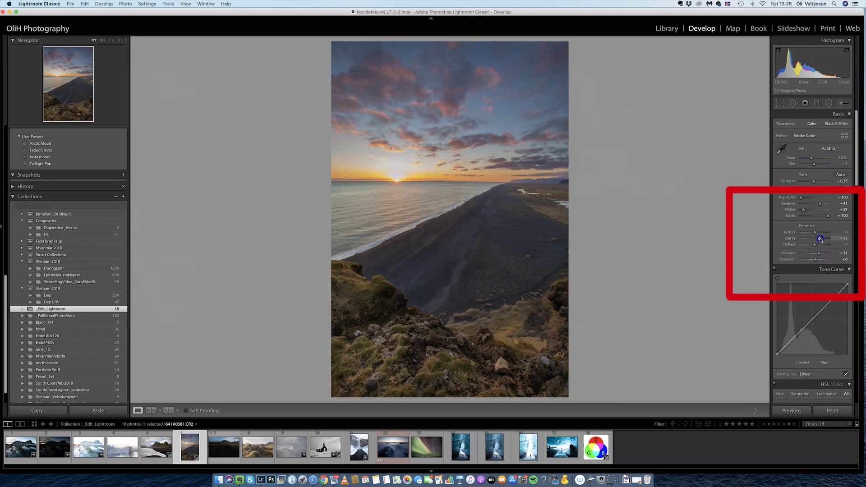
double_click(820, 240)
left_click(822, 240)
double_click(822, 240)
left_click(822, 241)
left_click(834, 228)
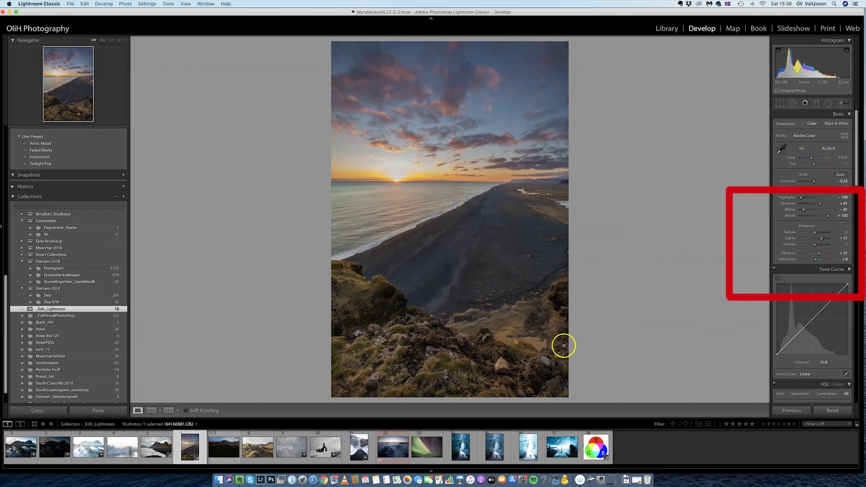
Step: Inspect the cliff and mossy foreground rocks up close, and reset Clarity to 0
left_click(378, 294)
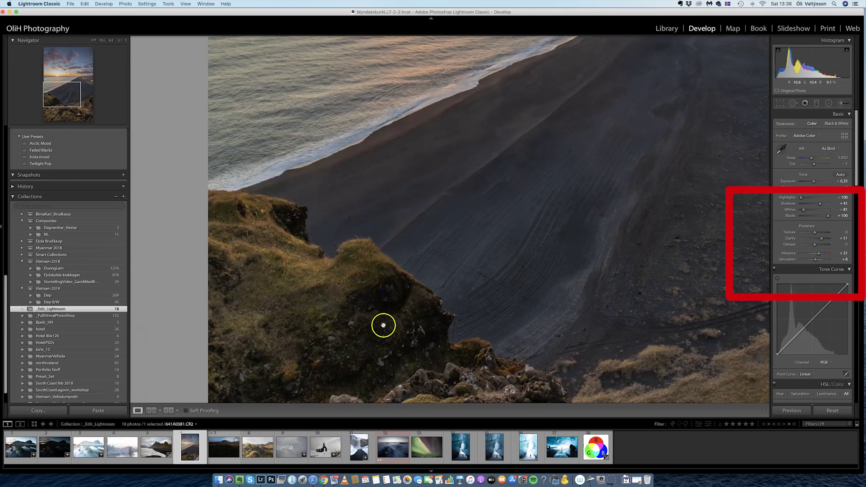
left_click_drag(406, 338, 497, 256)
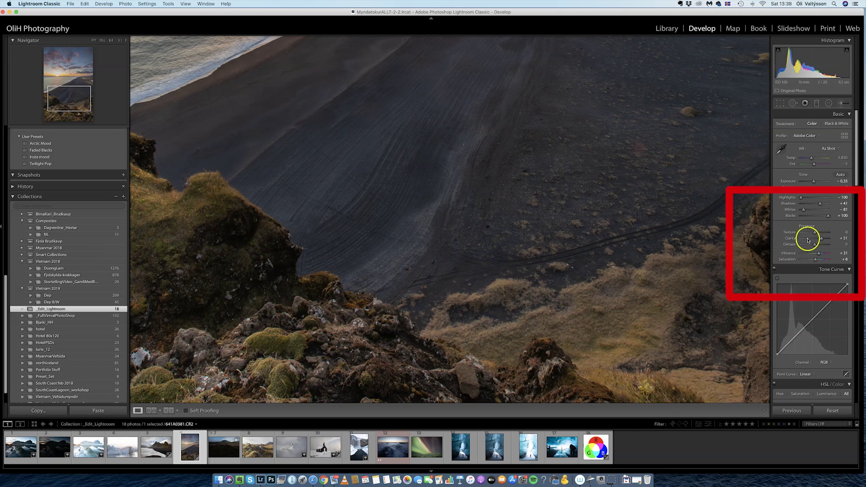
left_click_drag(431, 376, 468, 273)
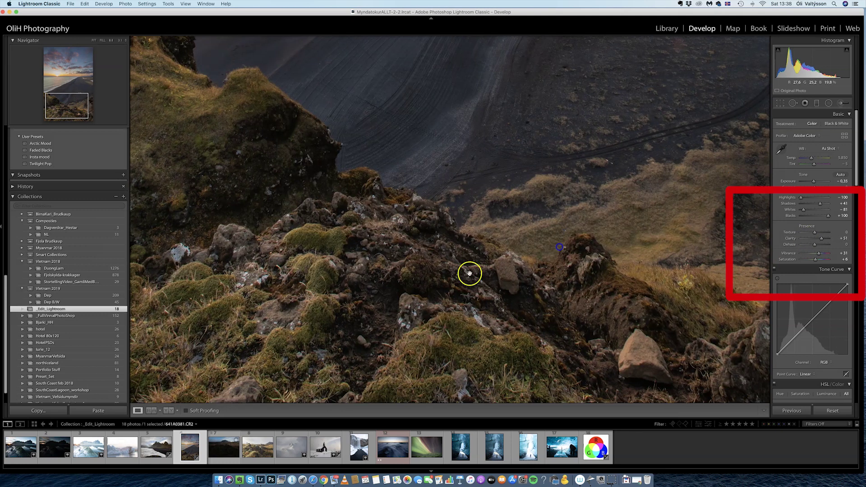
left_click_drag(470, 331, 500, 319)
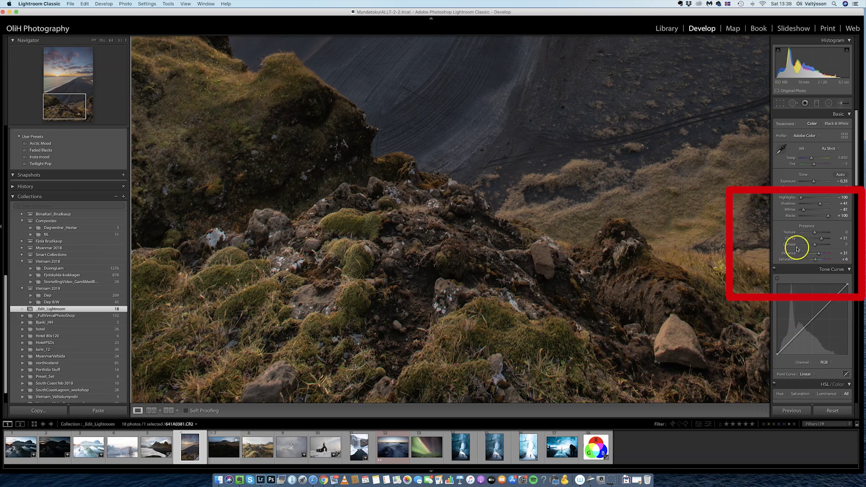
left_click_drag(822, 241, 822, 241)
key("z")
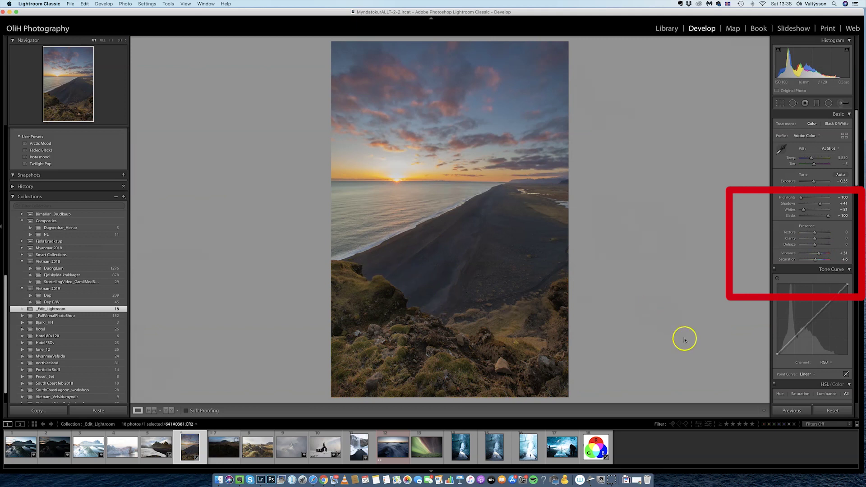
Step: Set Texture to +24 and inspect the rocky foreground up close before returning to the full view
left_click(820, 234)
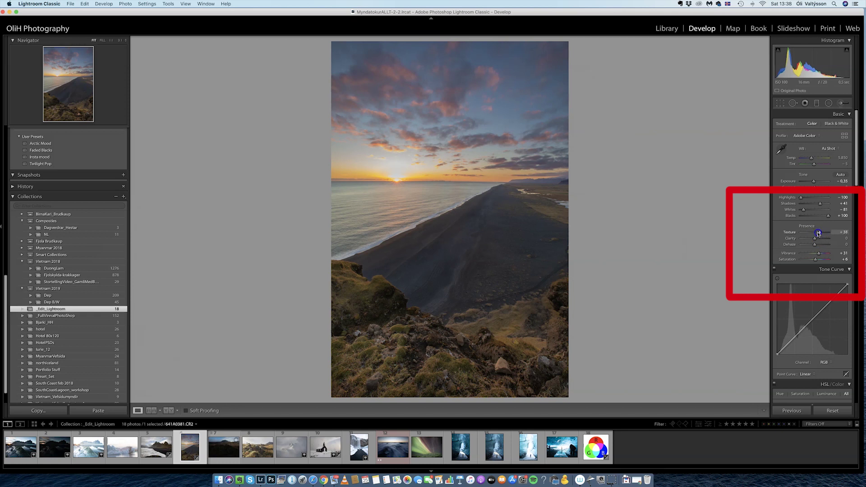
left_click(497, 299)
scroll(535, 280, "down", 5)
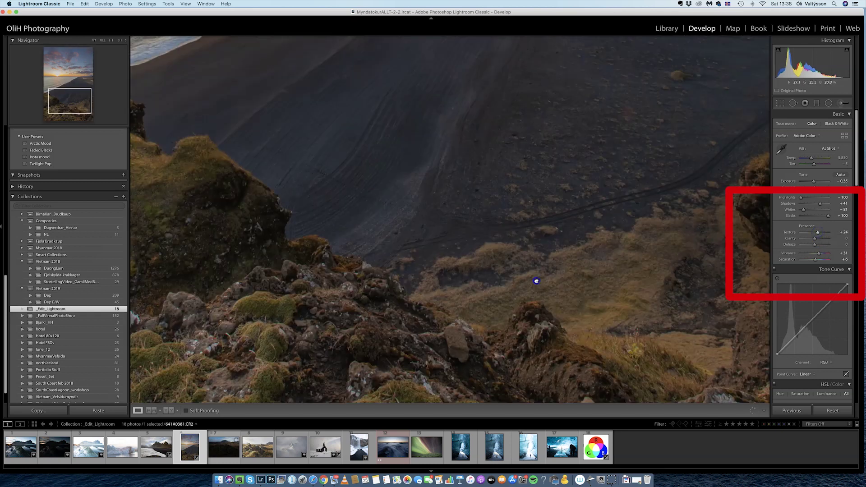
left_click(444, 311)
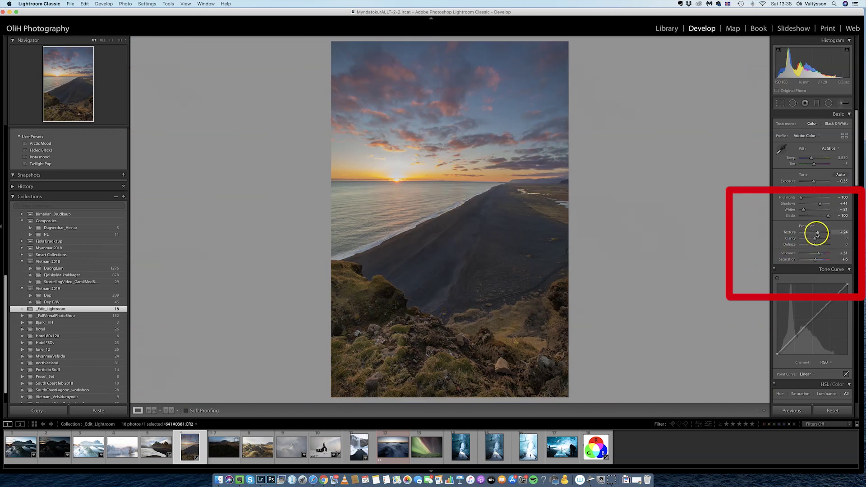
Step: Compare Clarity at +100 with Texture at +100 on the beach photo, resetting each to 0
left_click_drag(815, 238, 842, 237)
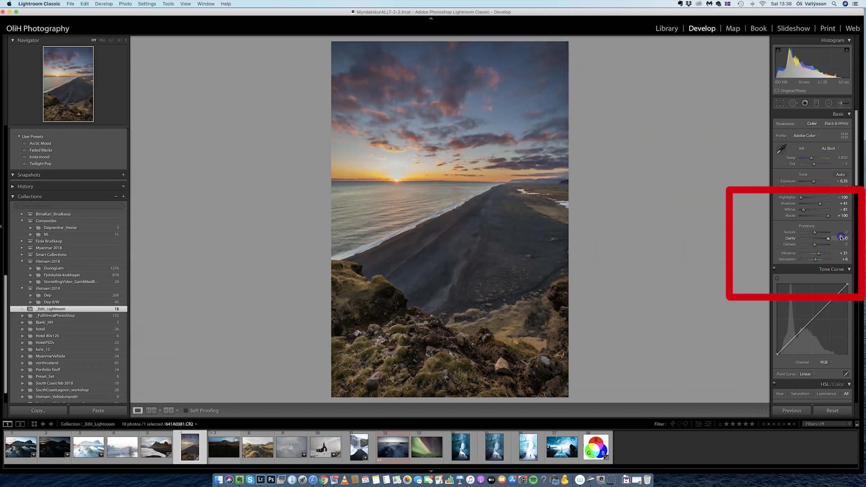
left_click(487, 249)
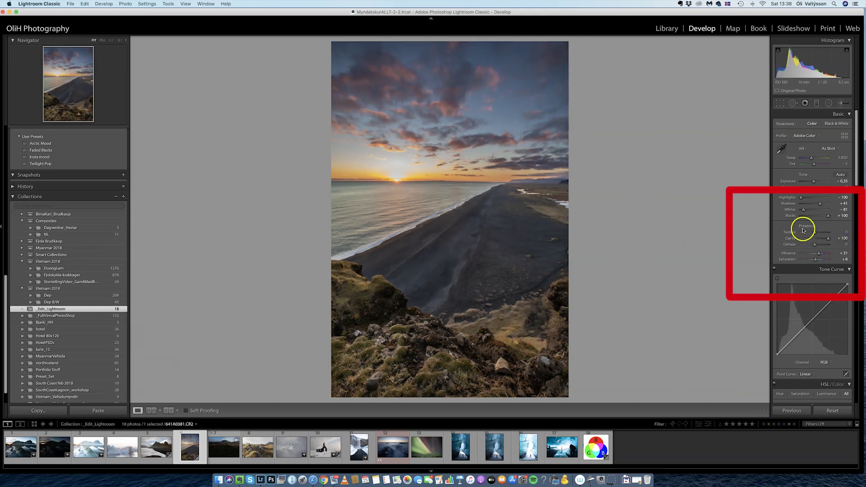
double_click(829, 240)
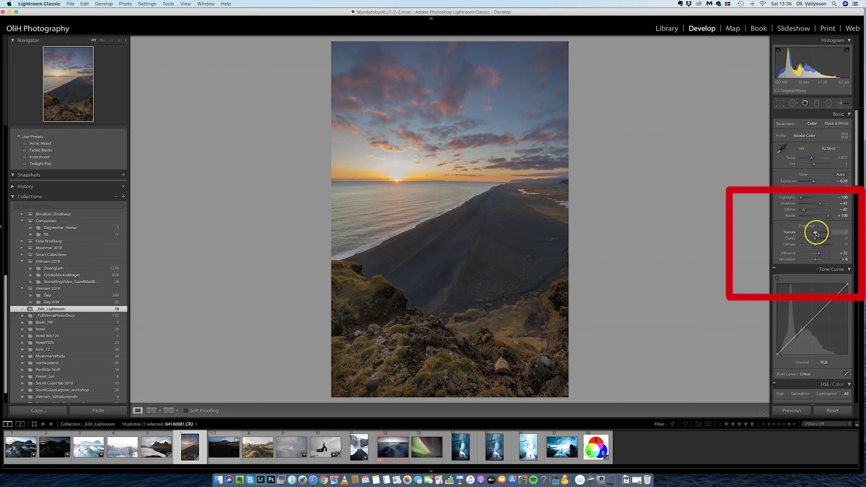
left_click_drag(818, 234, 851, 232)
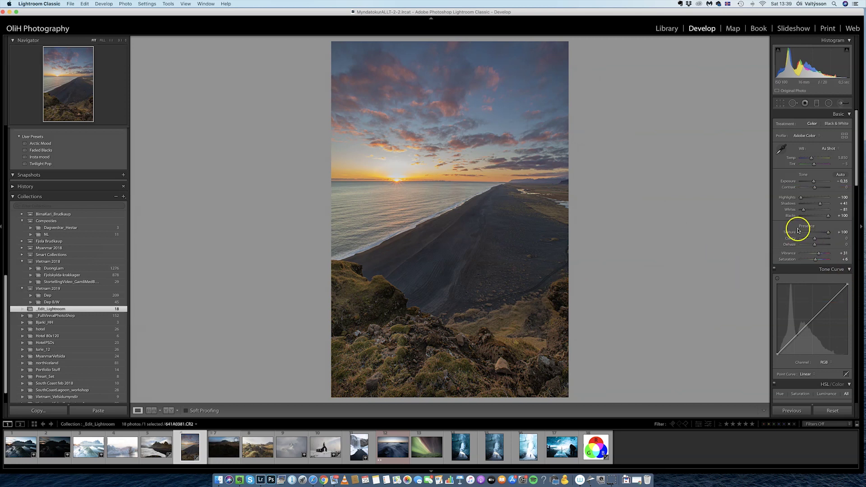
double_click(828, 233)
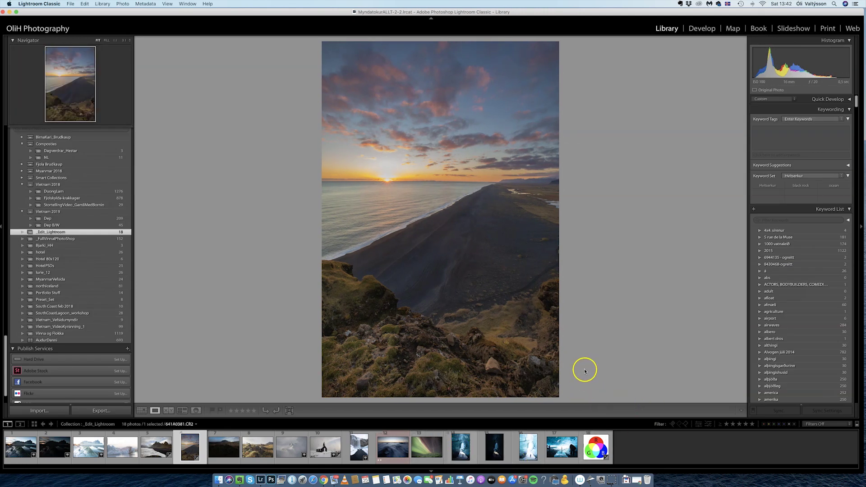
Step: Open the first ice cave photo in the Develop module and inspect its dark lower wall and bright opening up close
left_click(696, 30)
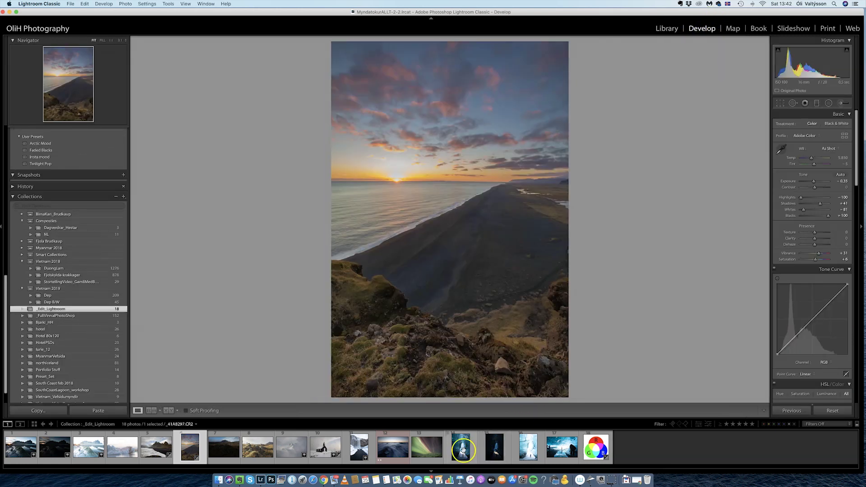
left_click(462, 450)
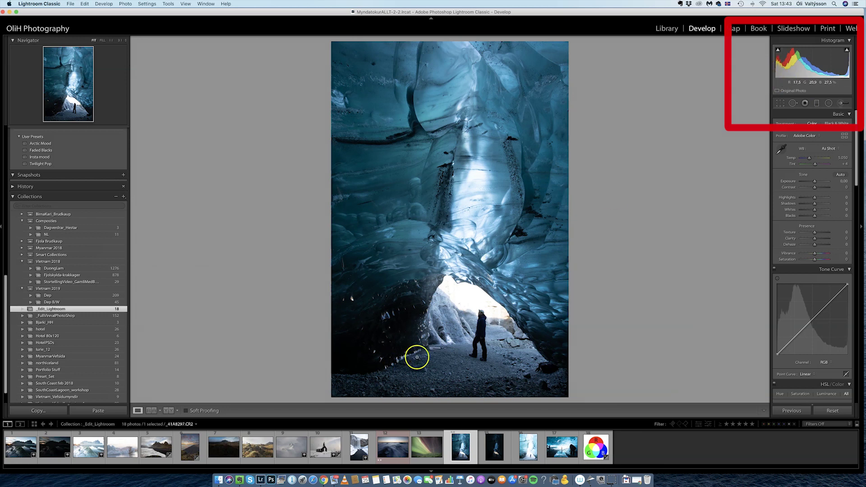
left_click(383, 349)
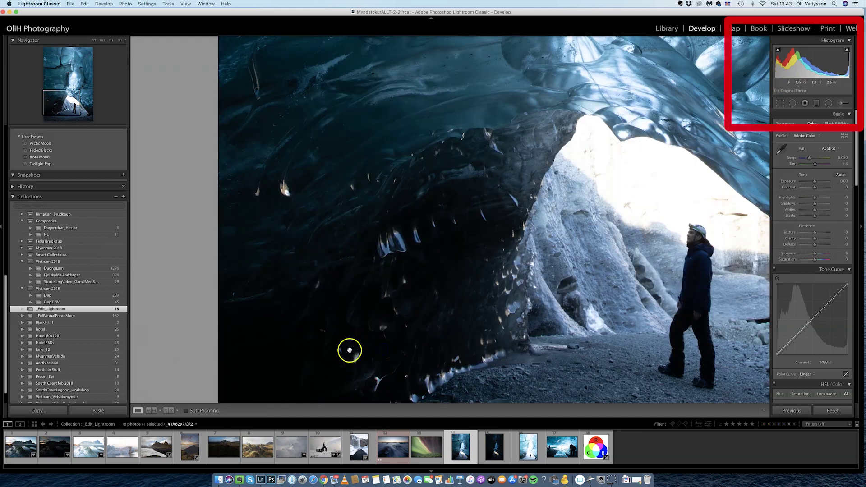
left_click(448, 328)
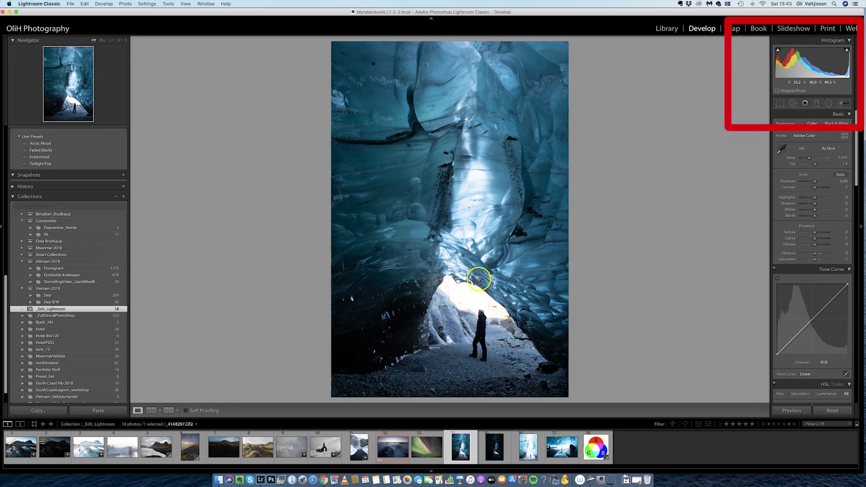
left_click(471, 285)
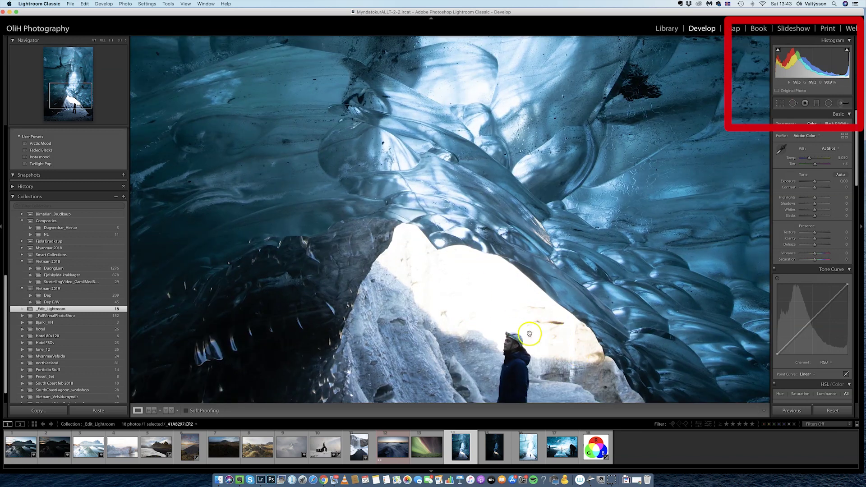
left_click(494, 310)
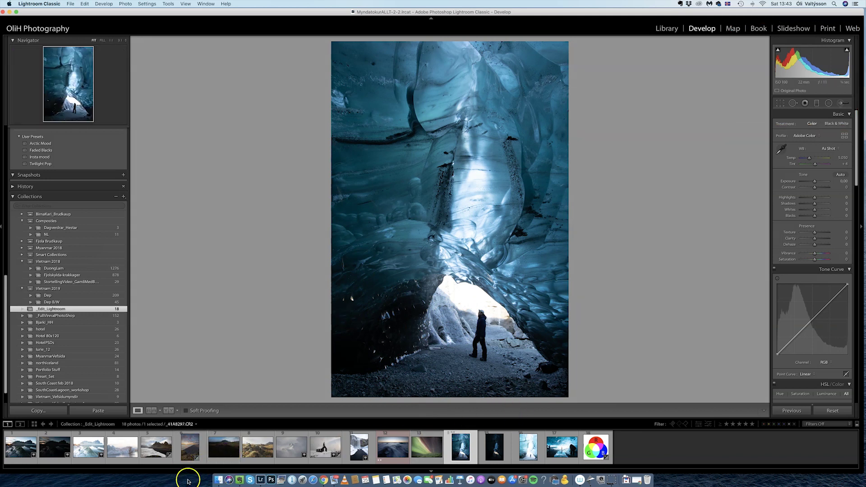
Step: Open the overexposed iceberg photo and set Exposure to −1.45 and Highlights to −92
left_click(125, 453)
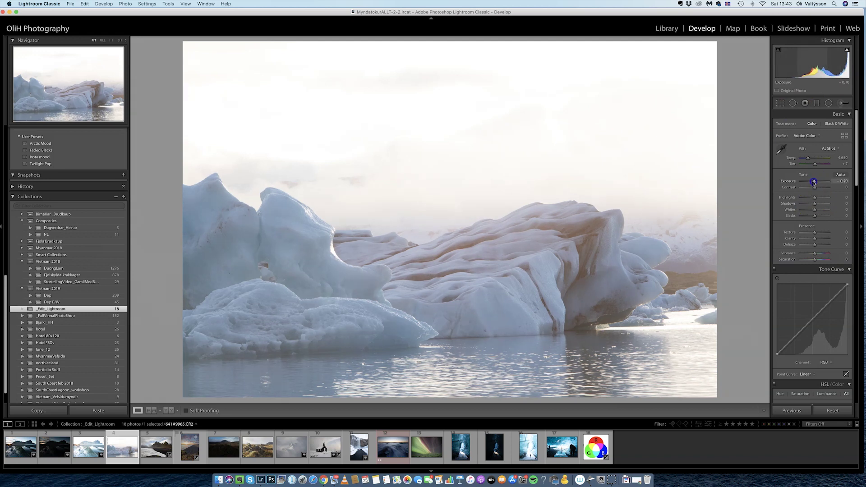
left_click_drag(814, 182, 811, 182)
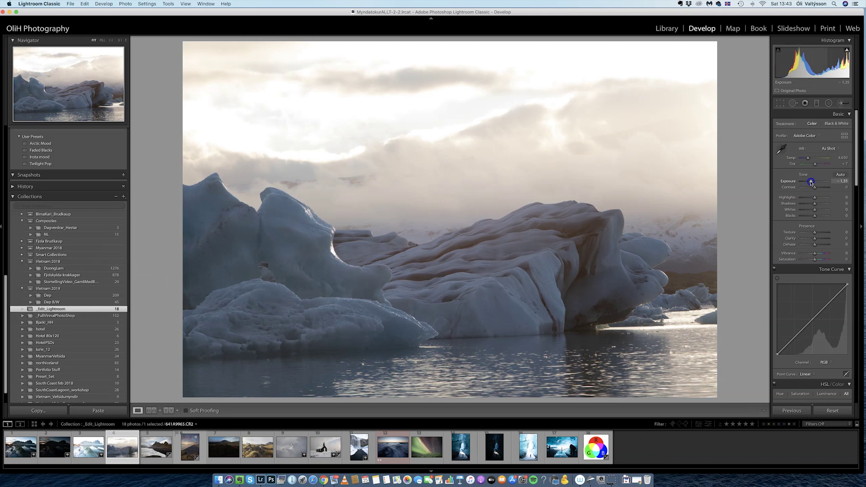
left_click_drag(811, 182, 802, 199)
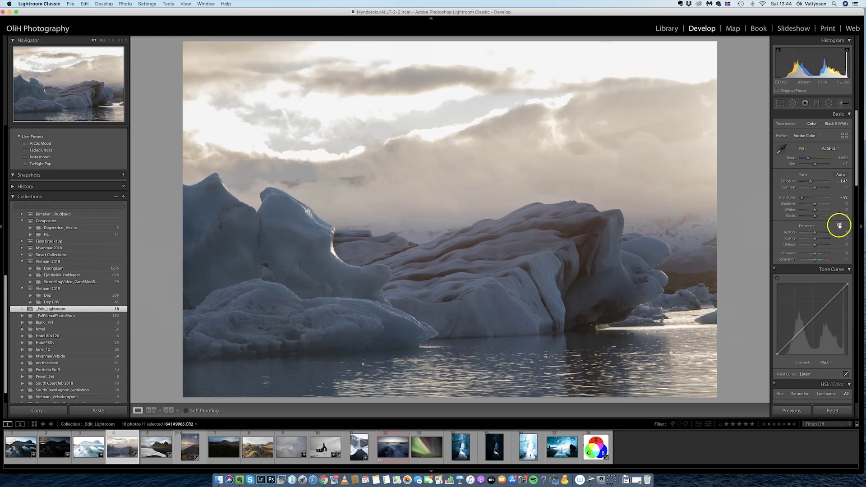
Step: Add a large radial filter over the iceberg photo's sky with Exposure −1.41 and Highlights −73, and close the filter
left_click(828, 104)
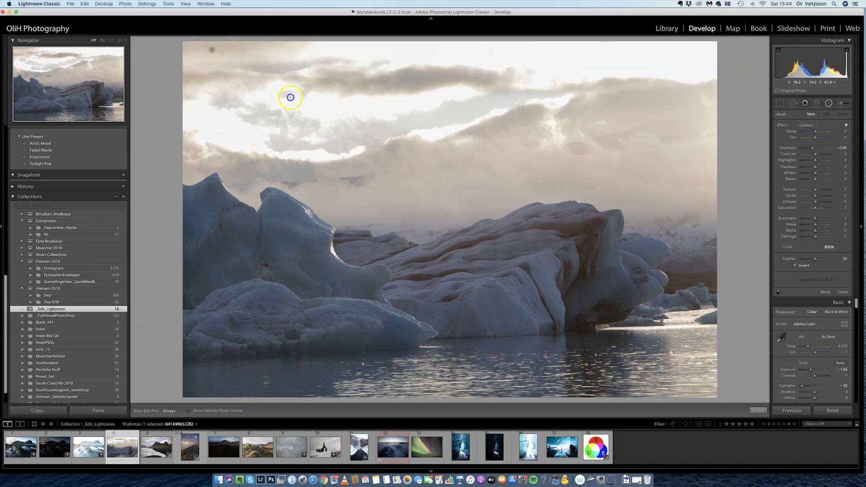
left_click_drag(290, 93, 699, 253)
left_click_drag(448, 162, 487, 184)
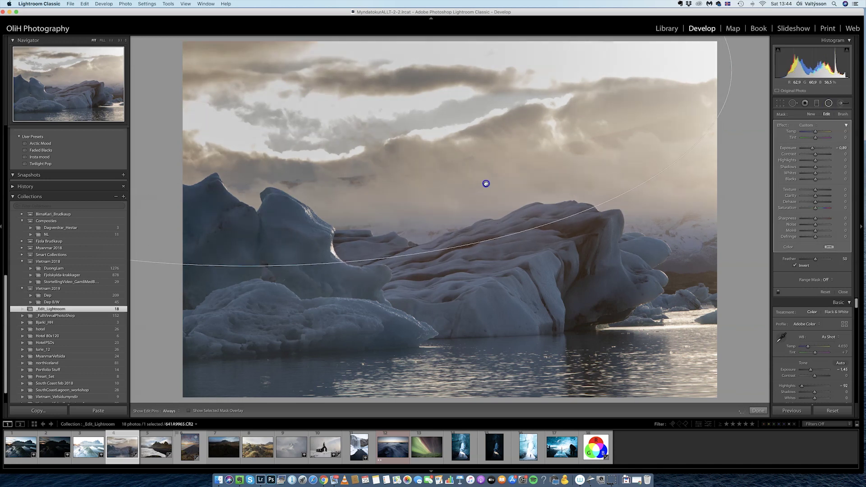
left_click_drag(812, 148, 811, 148)
left_click(806, 161)
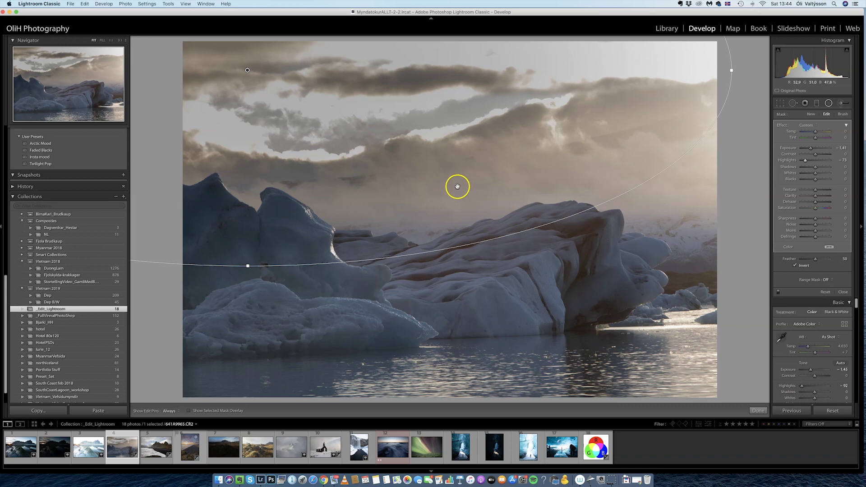
left_click(828, 102)
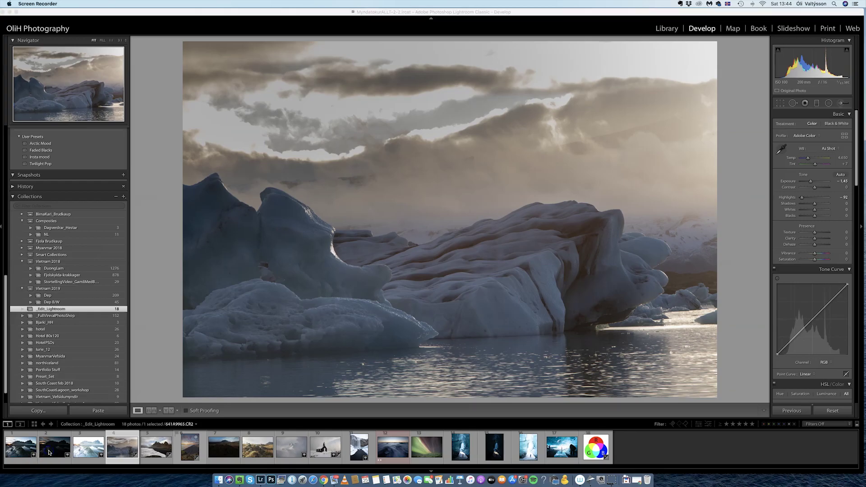
Step: Open the dark sunset photo of the coastal mountains and set Shadows to +100 and Exposure to +1.00
left_click(49, 451)
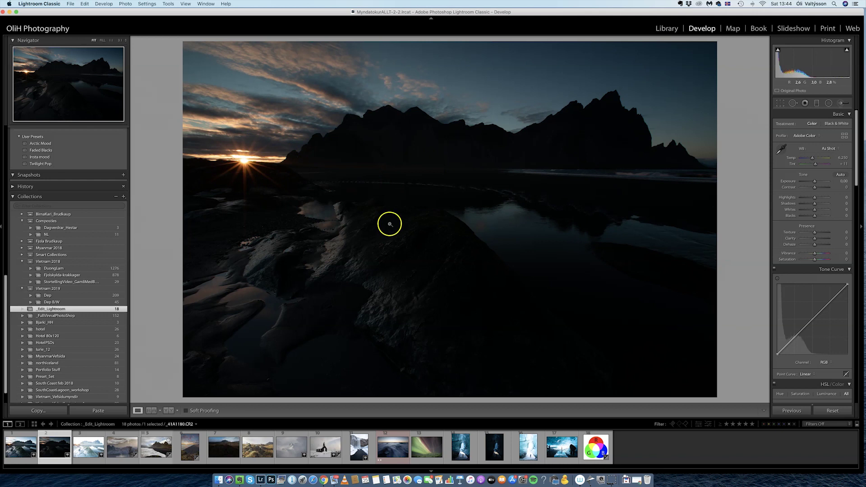
left_click_drag(815, 204, 820, 182)
Step: Add a large radial filter over the foreground rocks and tidal pools with Exposure 1.51
left_click(829, 103)
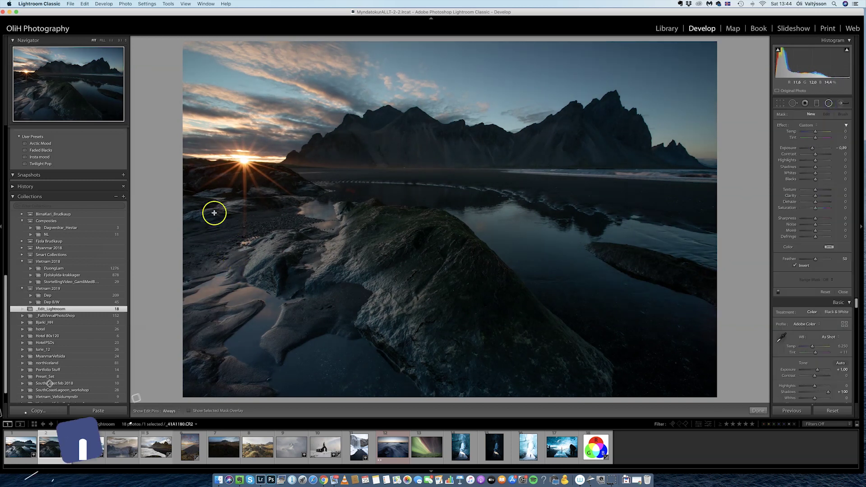
left_click_drag(215, 213, 495, 354)
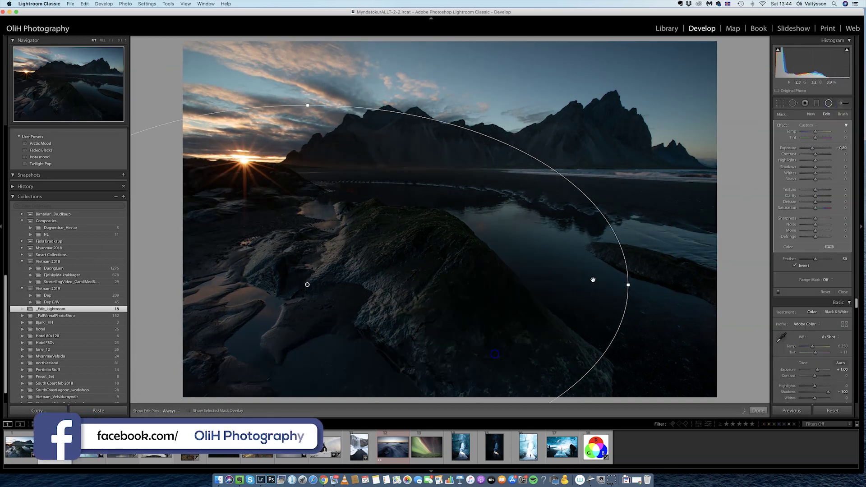
left_click_drag(812, 148, 822, 150)
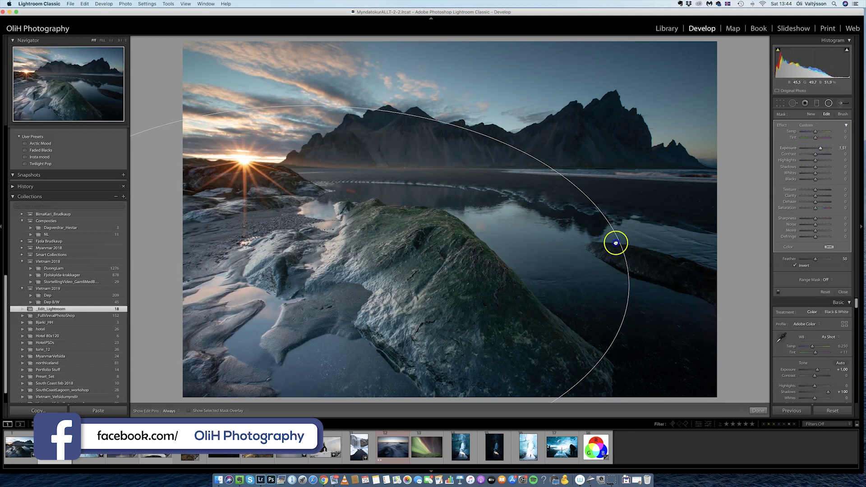
Step: Move the foreground radial filter over the large rock and dark water, inspect the shadow detail there, and close the filter
left_click_drag(615, 242, 640, 231)
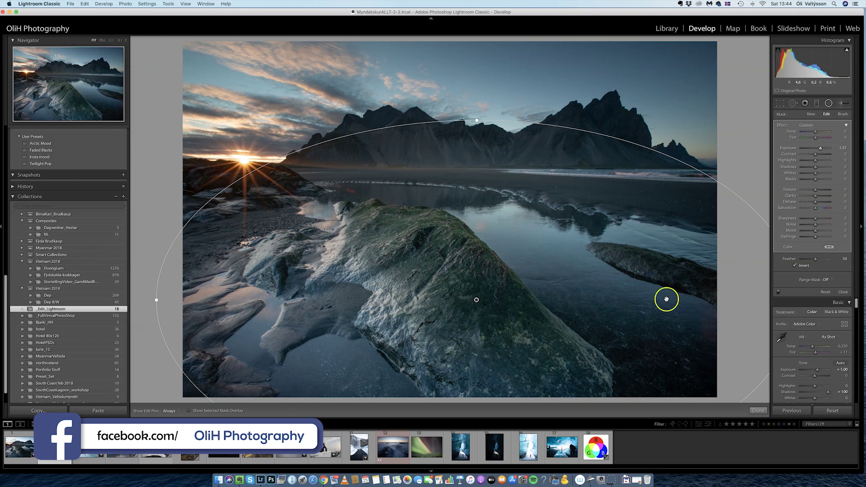
left_click(708, 332)
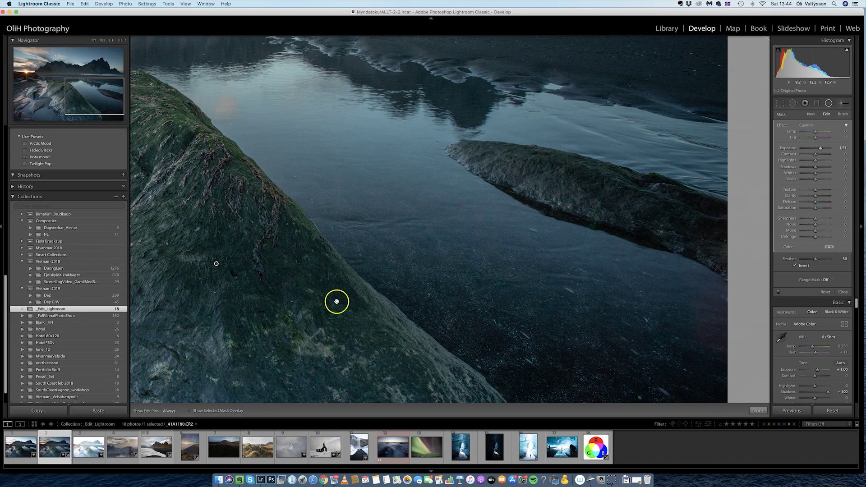
left_click_drag(337, 301, 352, 222)
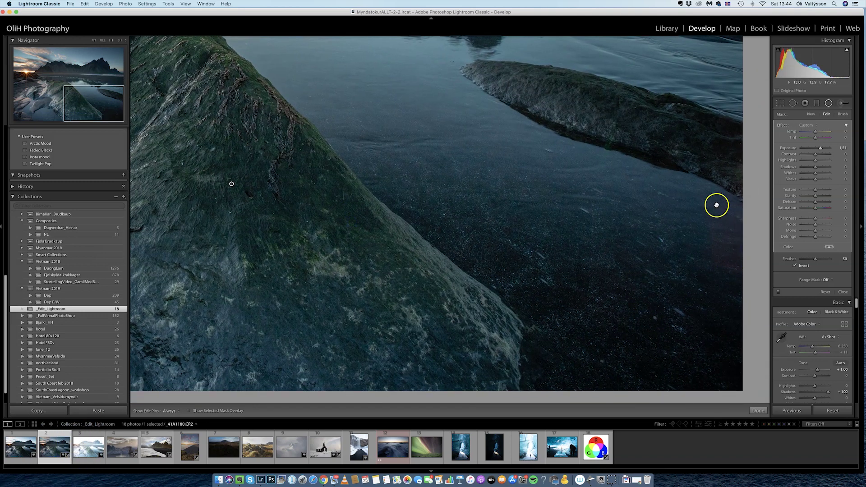
mouse_move(291, 200)
left_mouse_down()
mouse_move(469, 255)
mouse_move(574, 274)
mouse_move(332, 265)
mouse_move(412, 334)
mouse_move(403, 321)
left_mouse_up()
left_click(403, 320)
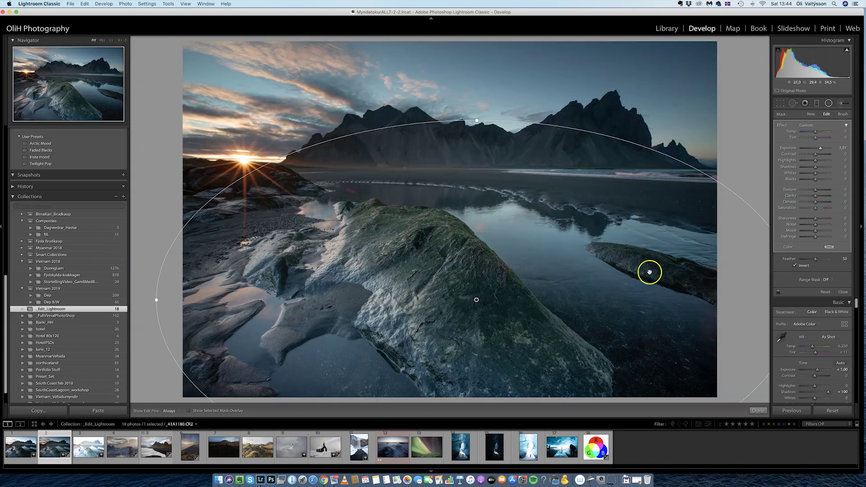
left_click(828, 102)
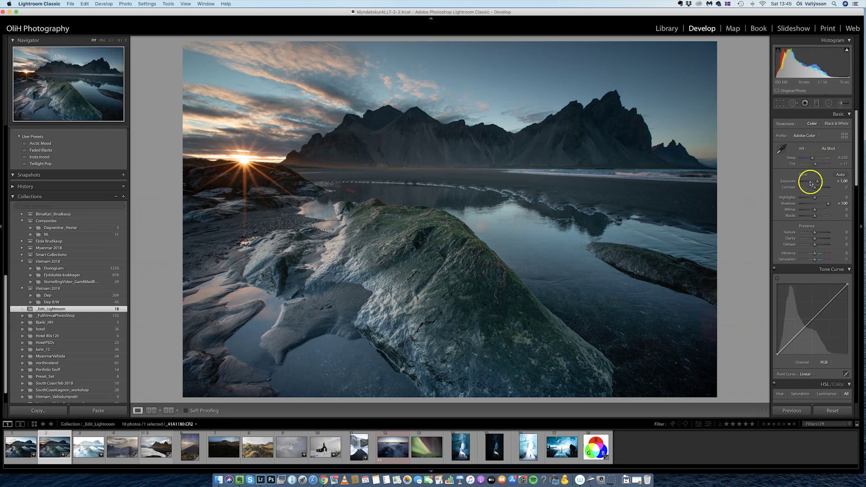
Step: Set the photo's overall Exposure to +1.85, reposition the radial filter over the foreground rock with Exposure 0.24 and Shadows 47, and close the filter
left_click_drag(817, 181, 821, 182)
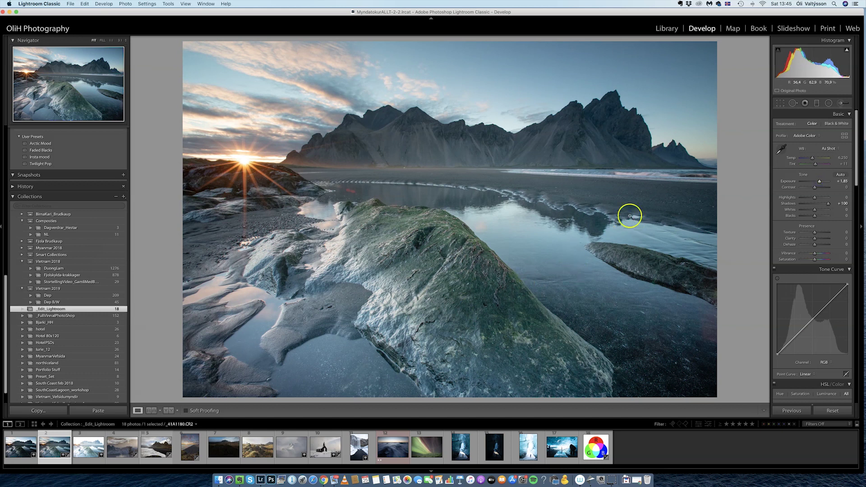
left_click(829, 102)
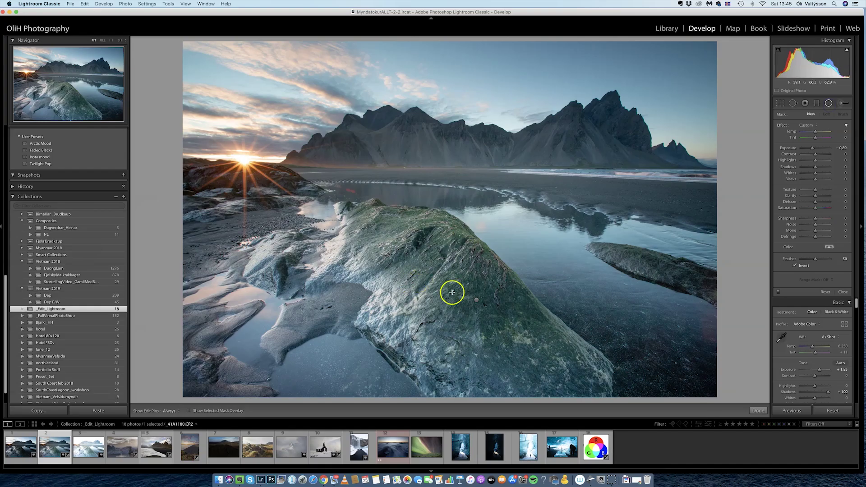
left_click(477, 300)
left_click_drag(475, 300, 416, 318)
mouse_move(821, 150)
left_mouse_down()
mouse_move(822, 166)
mouse_move(817, 148)
left_mouse_up()
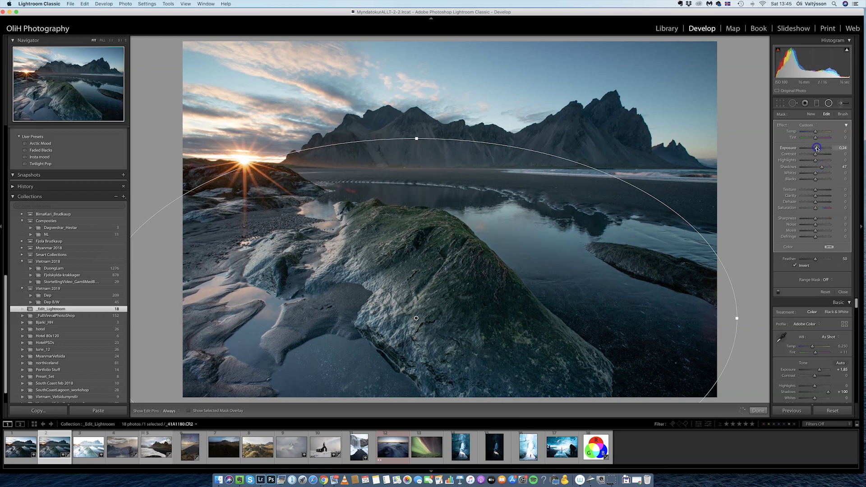
left_click(828, 104)
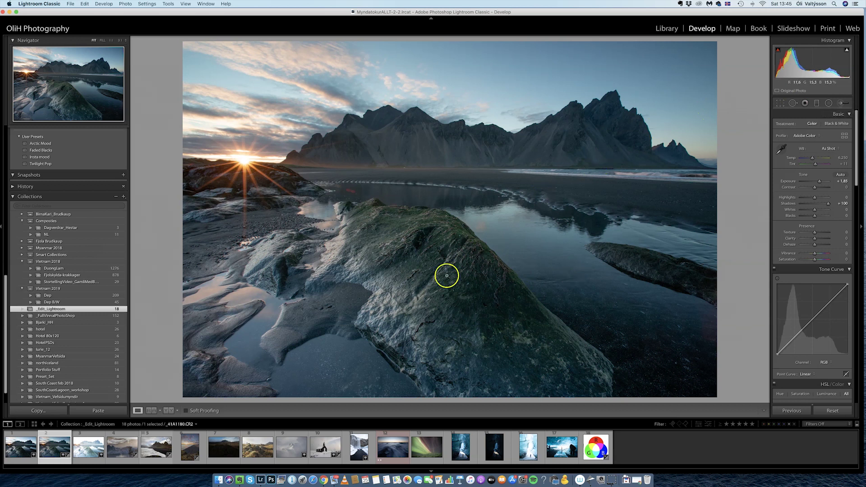
left_click(425, 281)
Step: Compare the normal, underexposed and overexposed ice cave photos, examining detail in the cave opening, the ice and the dark walls
left_click(458, 449)
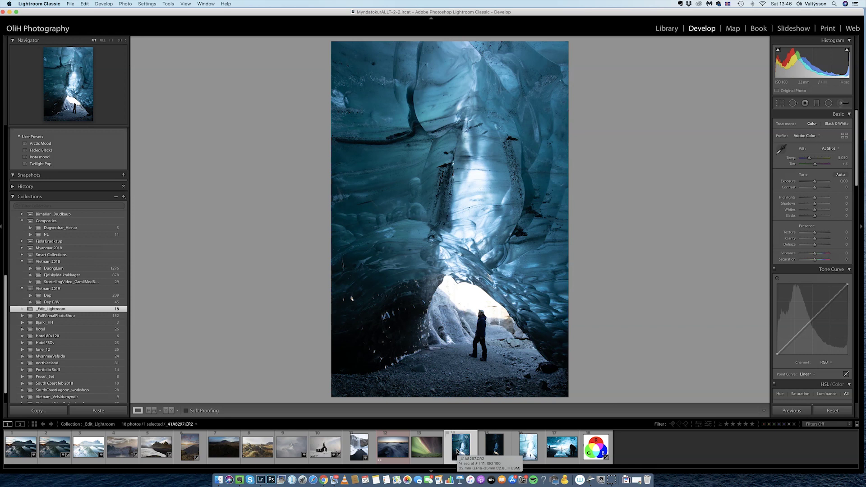
left_click(495, 447)
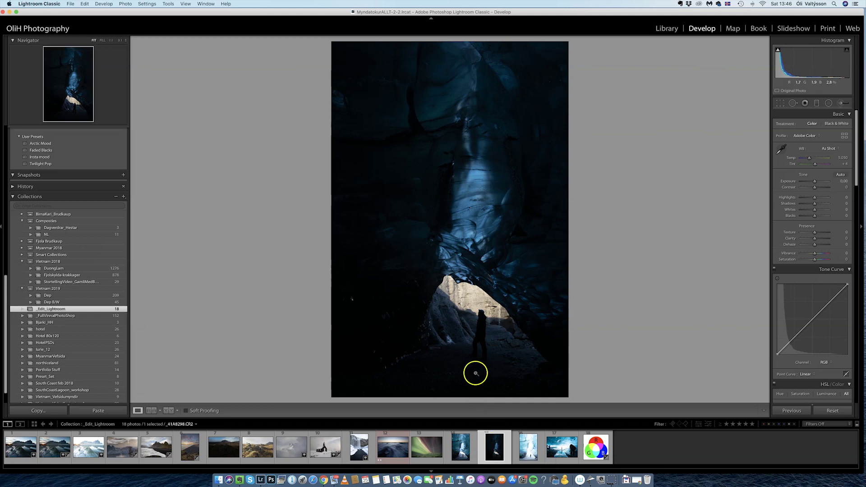
left_click(475, 299)
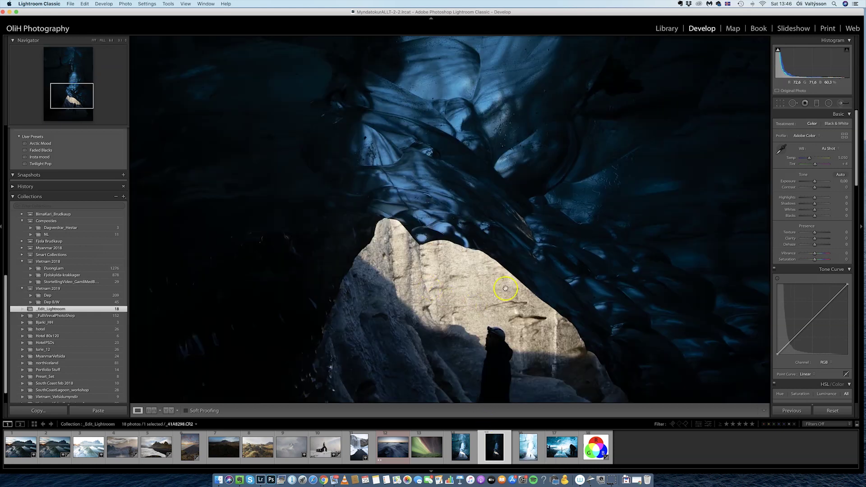
left_click_drag(497, 211, 497, 273)
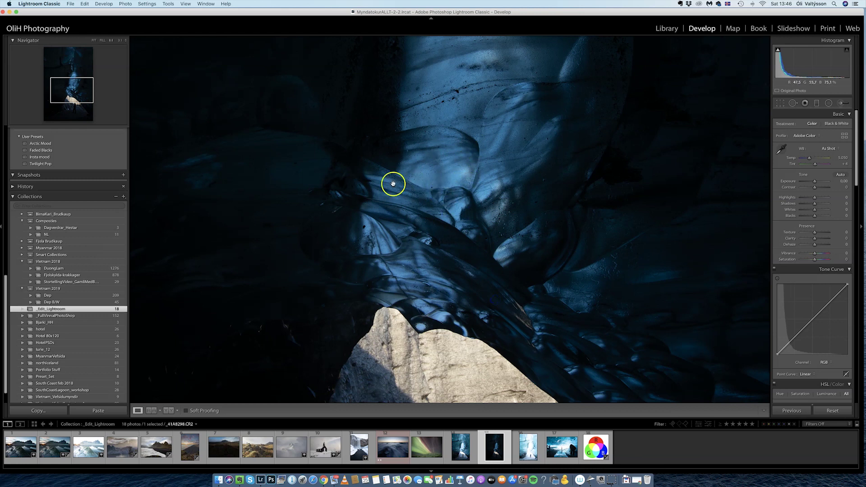
left_click(440, 282)
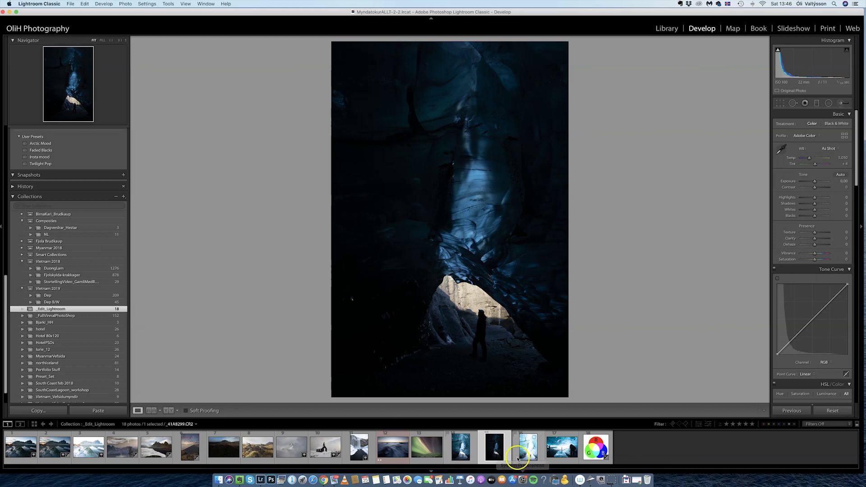
left_click(527, 447)
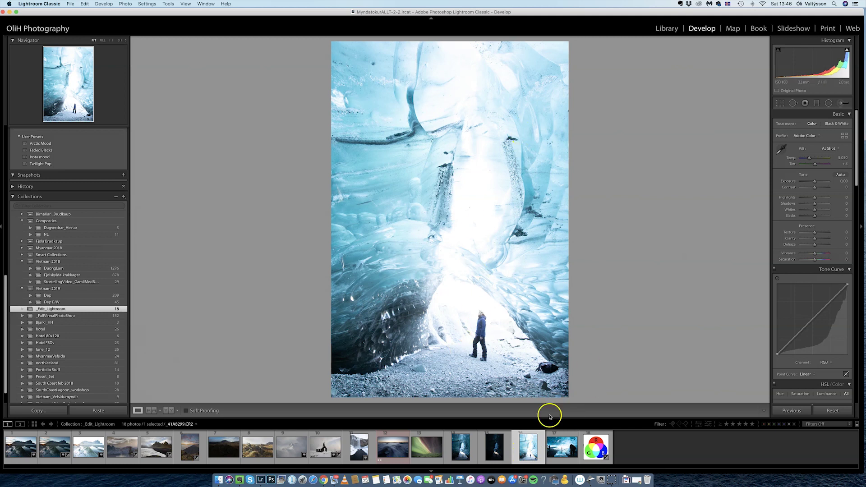
left_click(368, 368)
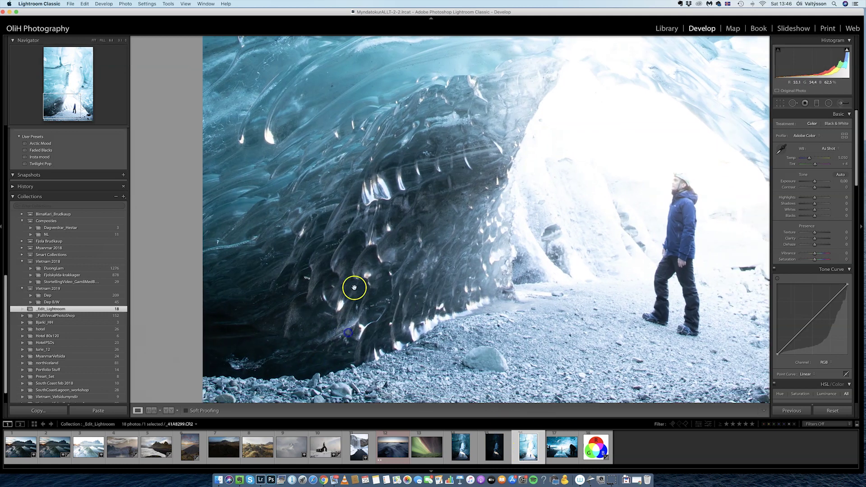
left_click(580, 343)
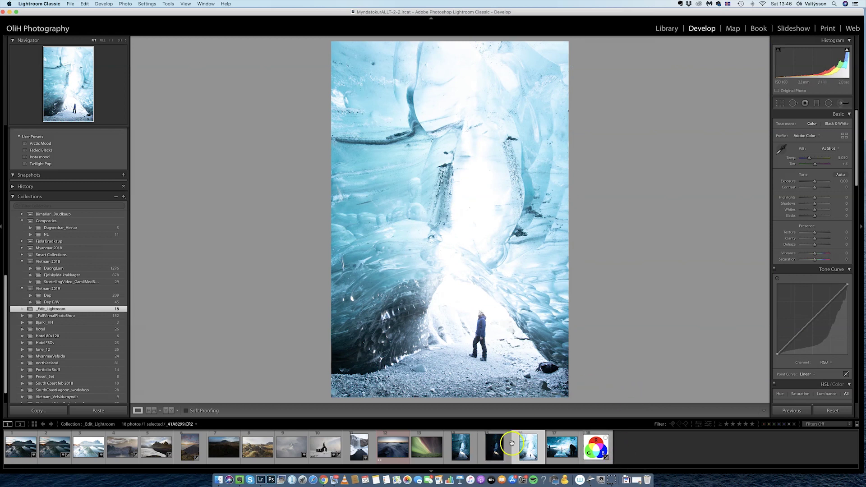
left_click(495, 445)
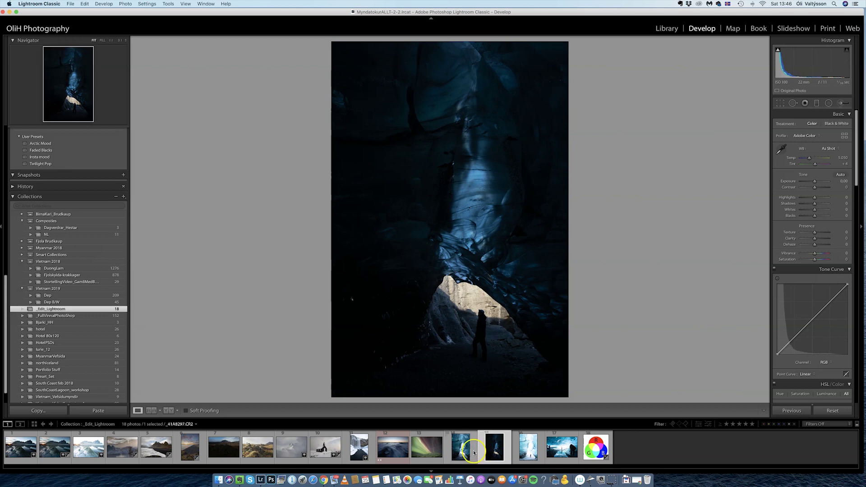
Step: Select the three bracketed ice cave exposures and open their HDR merge preview
left_click(472, 452)
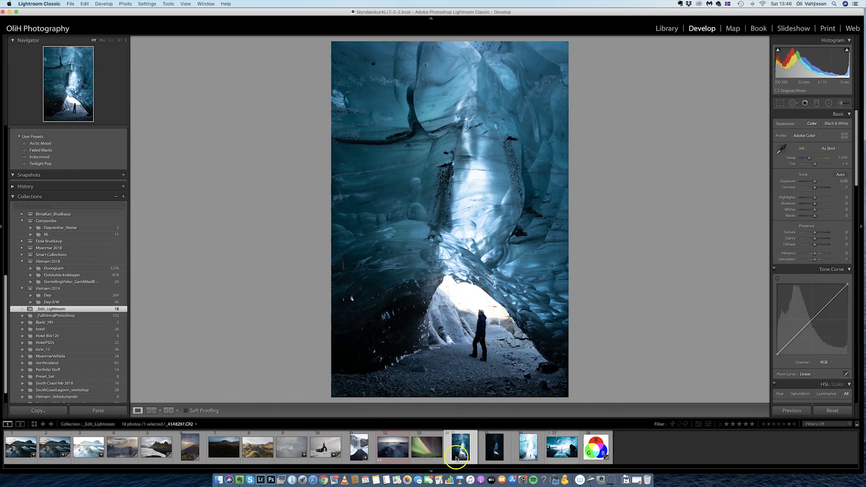
left_click(529, 449, "shift")
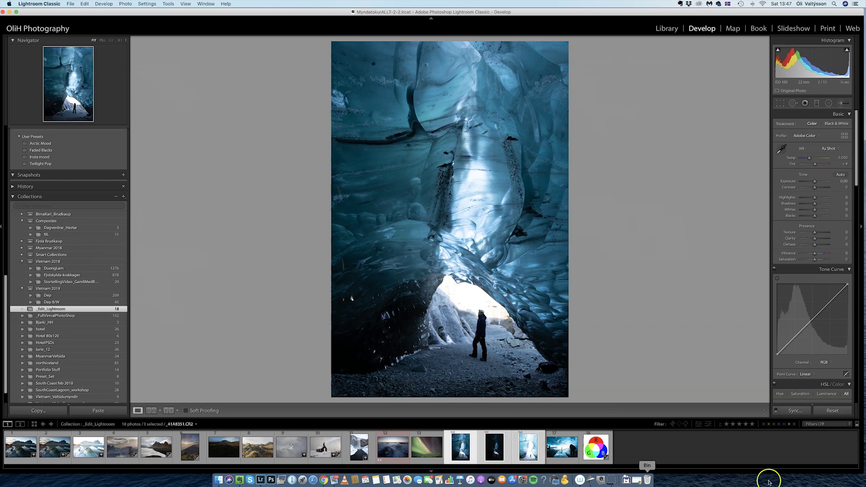
right_click(526, 452)
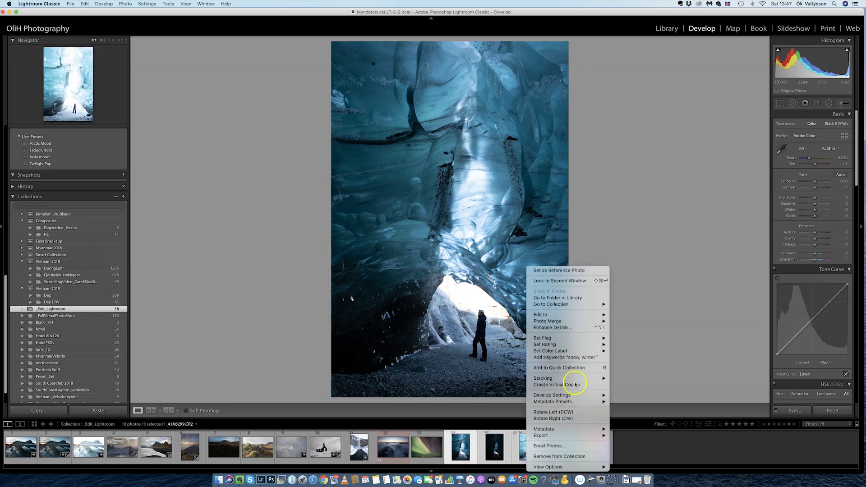
mouse_move(576, 321)
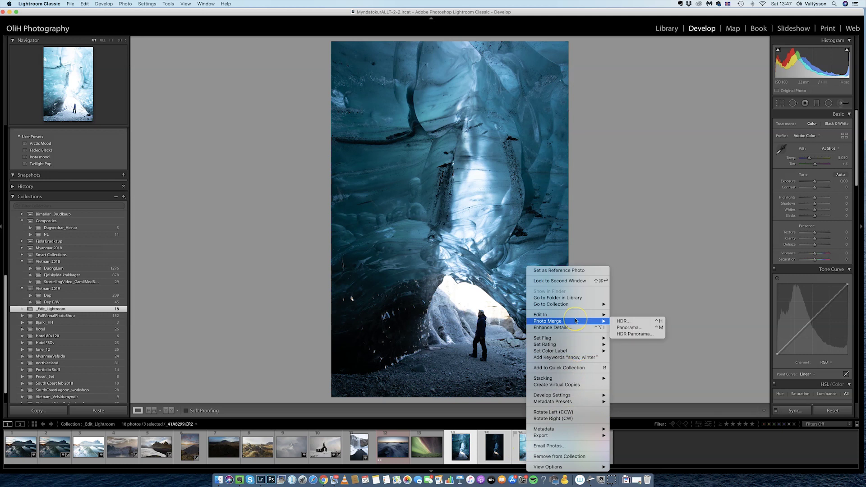
left_click(634, 323)
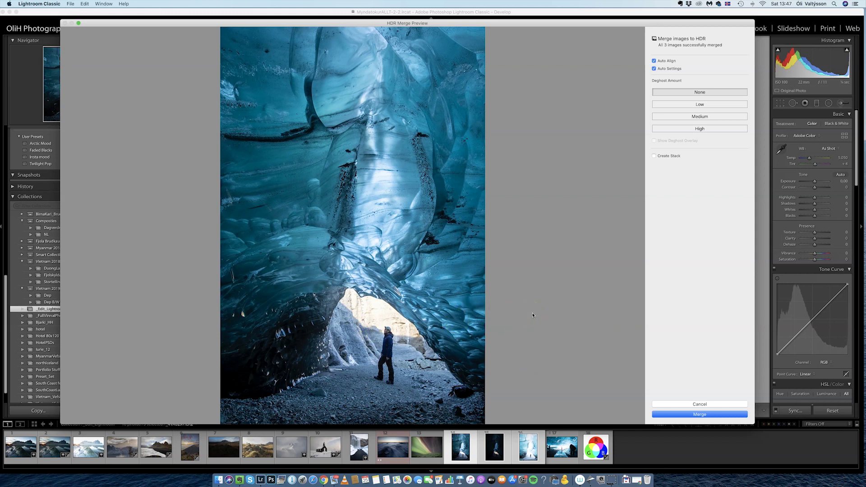
Step: Merge the three ice cave exposures to HDR with Auto Align on, Auto Settings off and Deghost Amount None
left_click(659, 63)
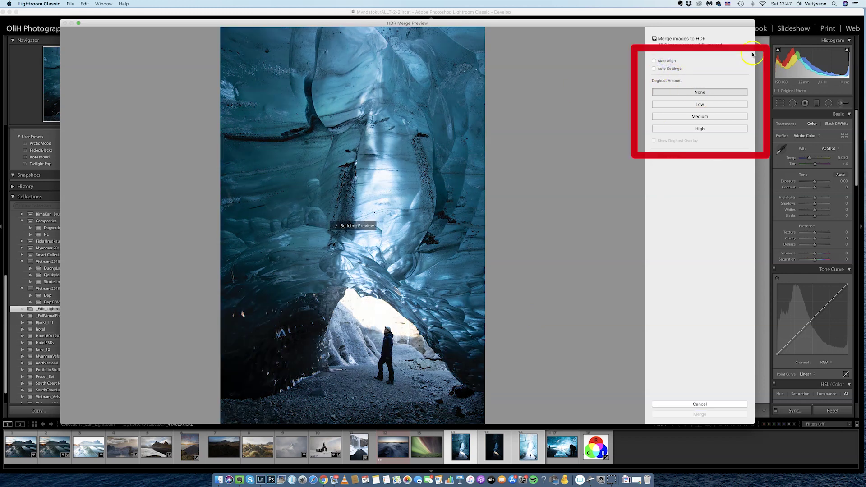
left_click(666, 61)
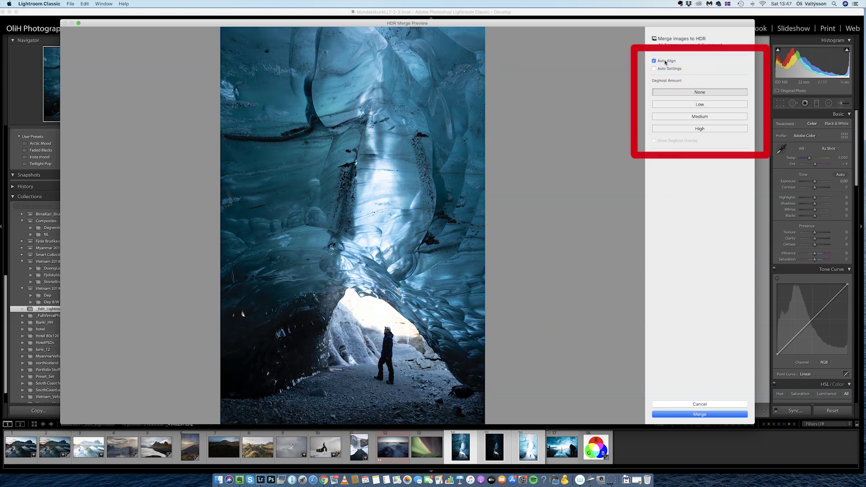
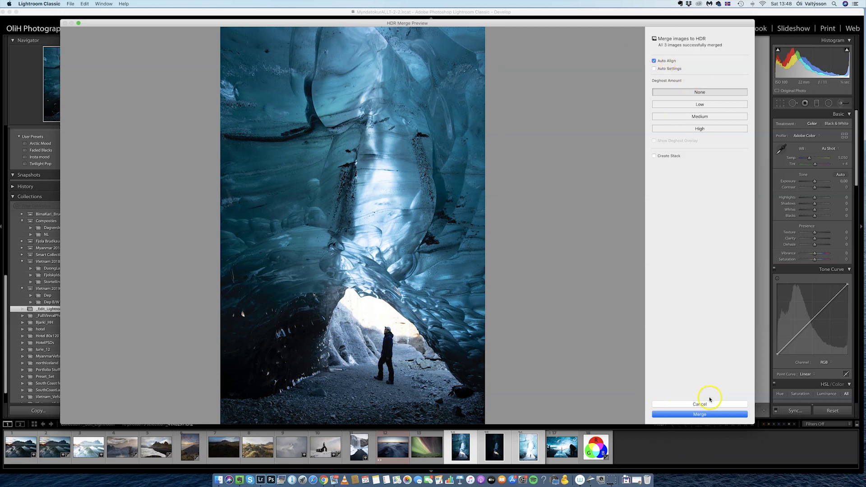
left_click(707, 414)
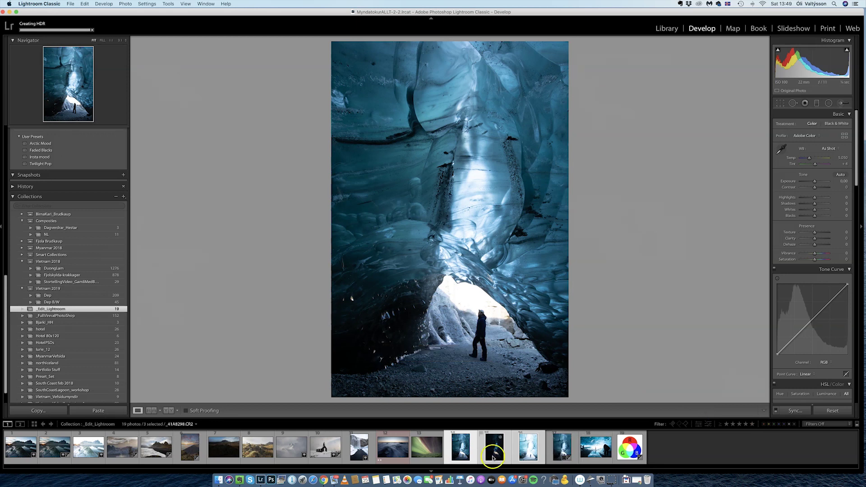
Step: Open the merged HDR ice cave photo and set Highlights to −100
left_click(560, 448)
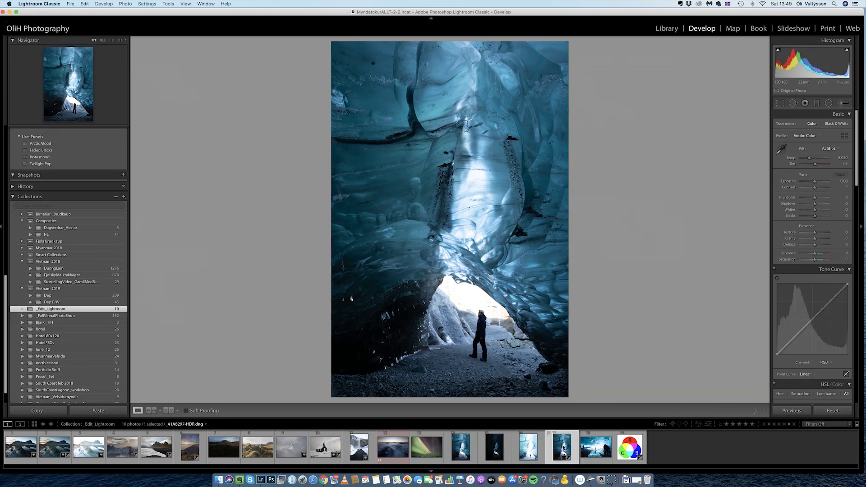
left_click(547, 423)
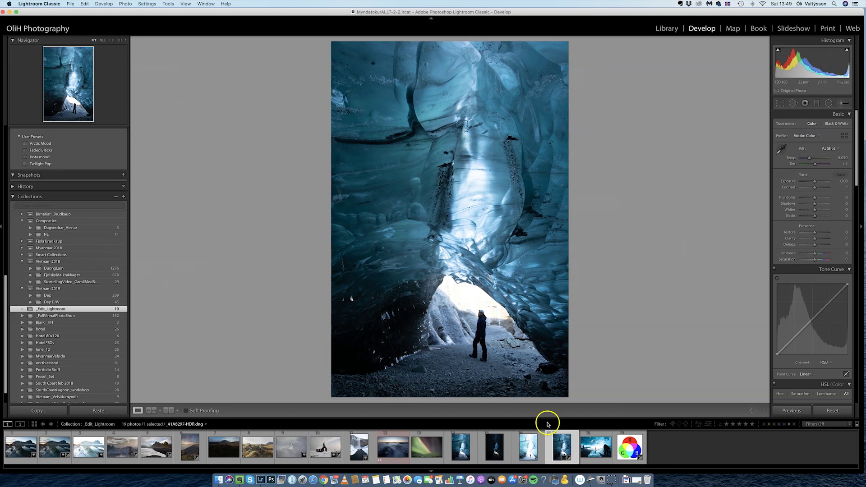
left_click(564, 450)
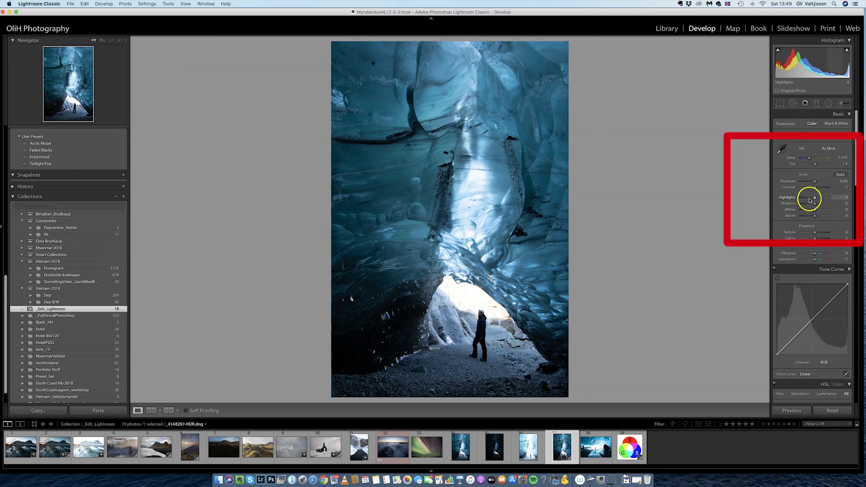
left_click_drag(815, 197, 804, 199)
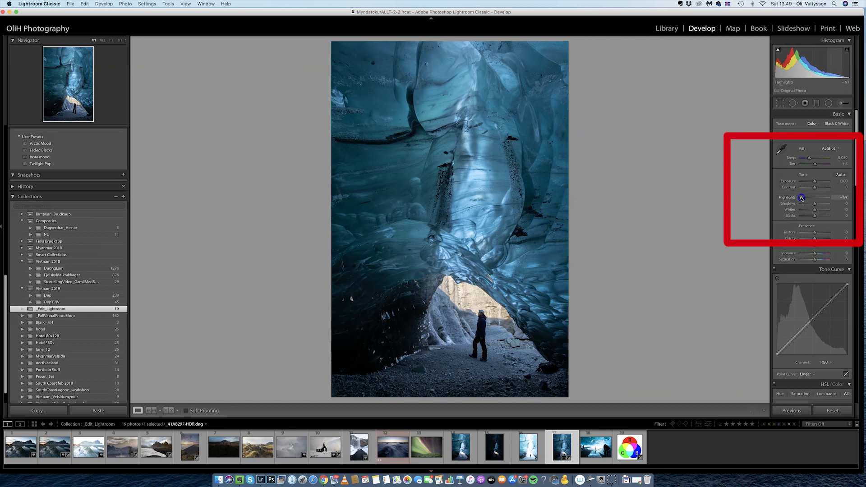
left_click_drag(802, 199, 804, 198)
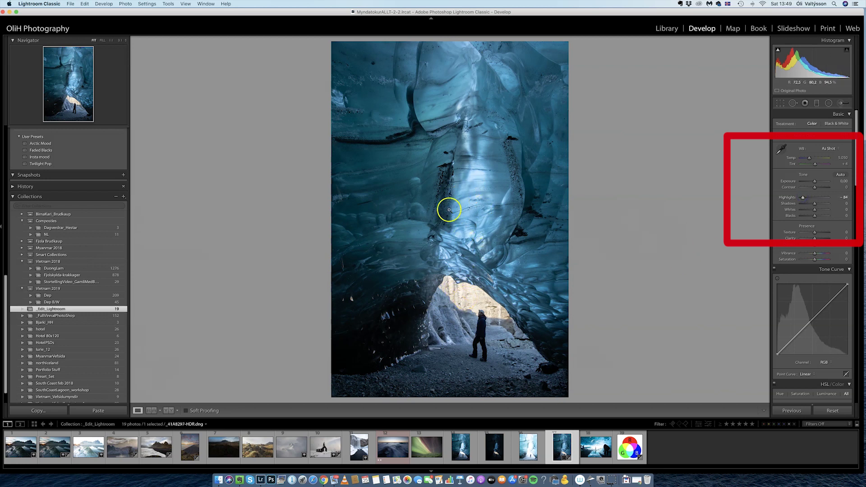
left_click_drag(801, 196, 800, 197)
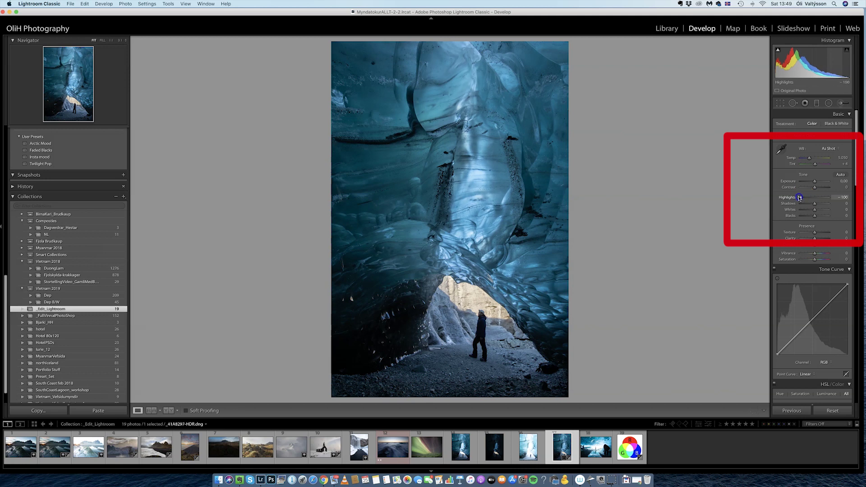
Step: Paint an adjustment brush at Exposure −0.46 and Size 13 over the sunlit rock in the cave opening
left_click(464, 303)
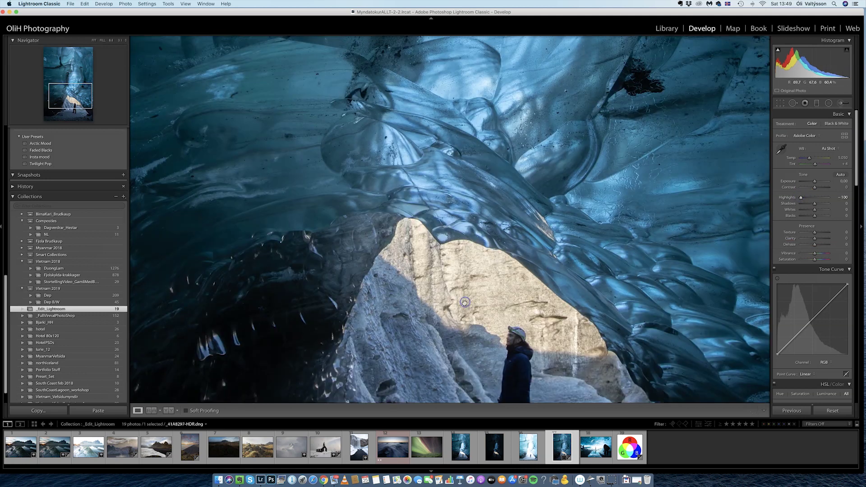
left_click(841, 105)
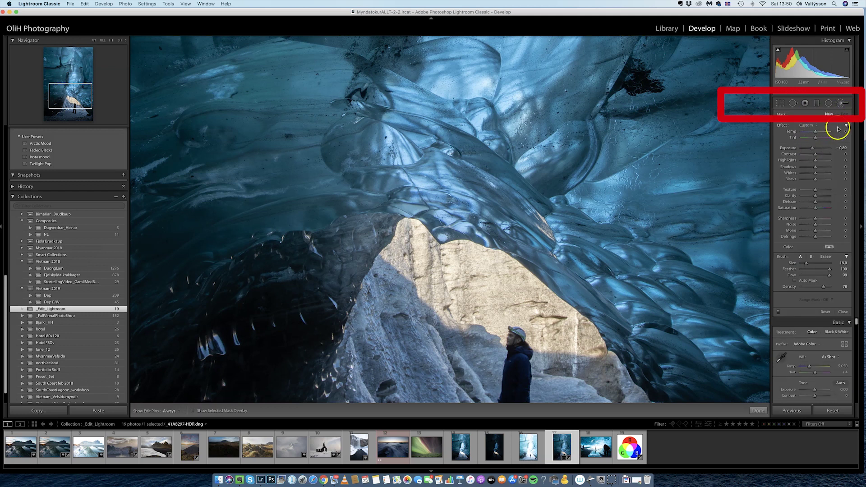
left_click_drag(813, 148, 814, 151)
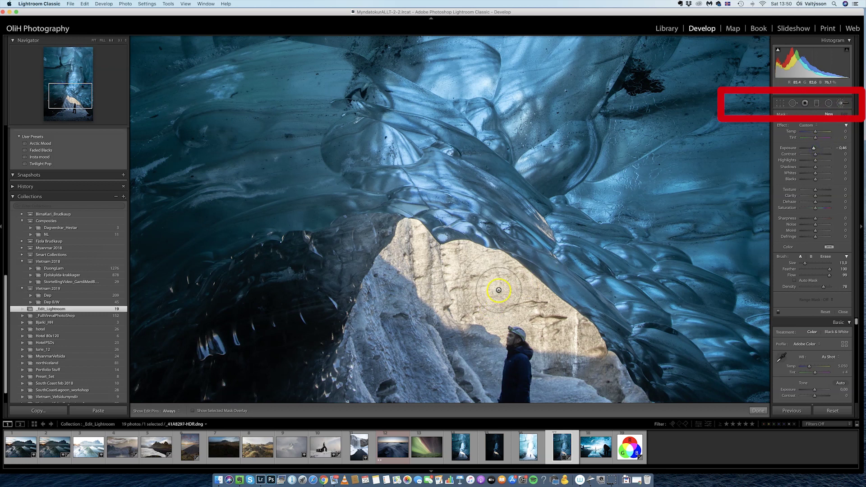
scroll(501, 292, "down", 5)
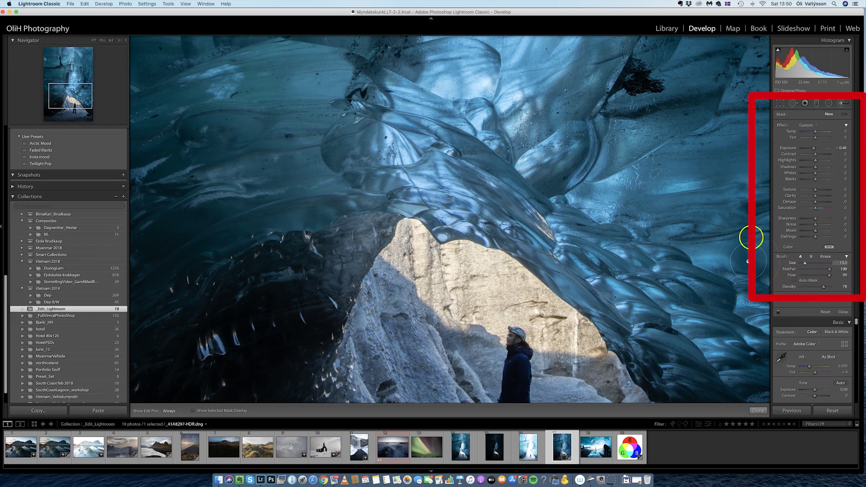
key("h")
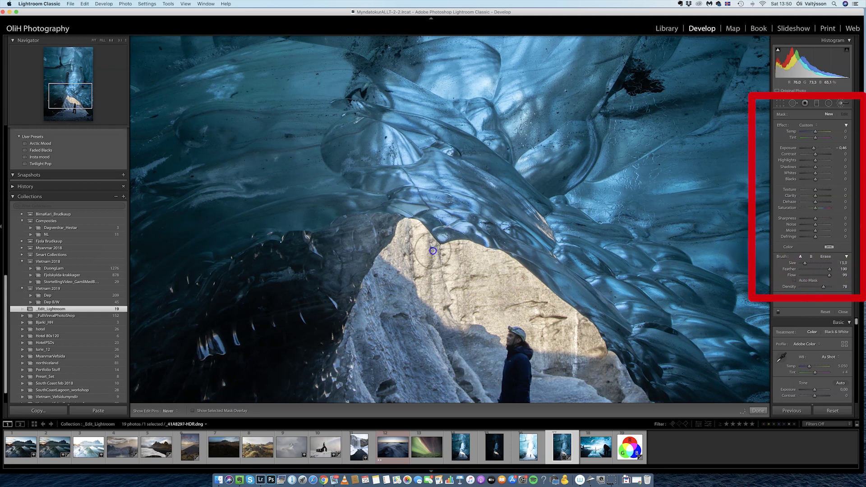
mouse_move(418, 247)
left_mouse_down()
mouse_move(432, 283)
mouse_move(477, 309)
mouse_move(508, 303)
mouse_move(598, 379)
mouse_move(573, 326)
mouse_move(532, 303)
mouse_move(514, 279)
mouse_move(459, 270)
mouse_move(430, 249)
mouse_move(406, 251)
left_mouse_up()
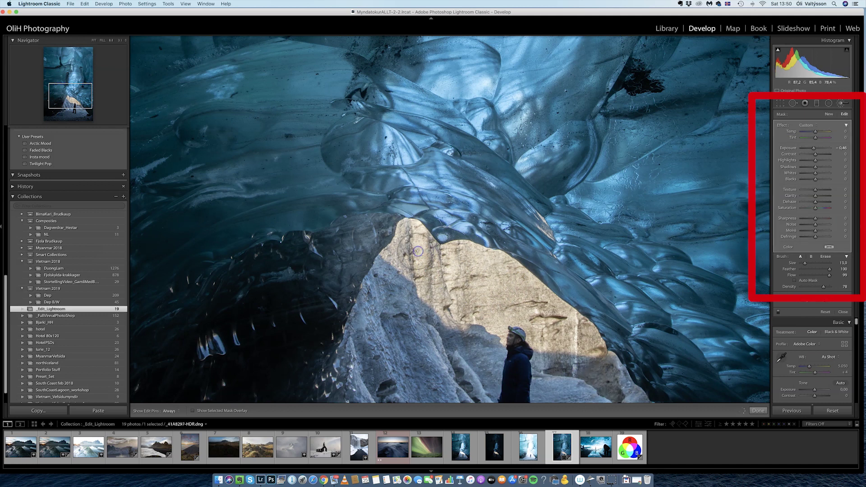
Step: Lower the cave opening brush adjustment to Exposure −0.66 and close the Adjustment Brush
key("h")
left_click_drag(814, 148, 812, 149)
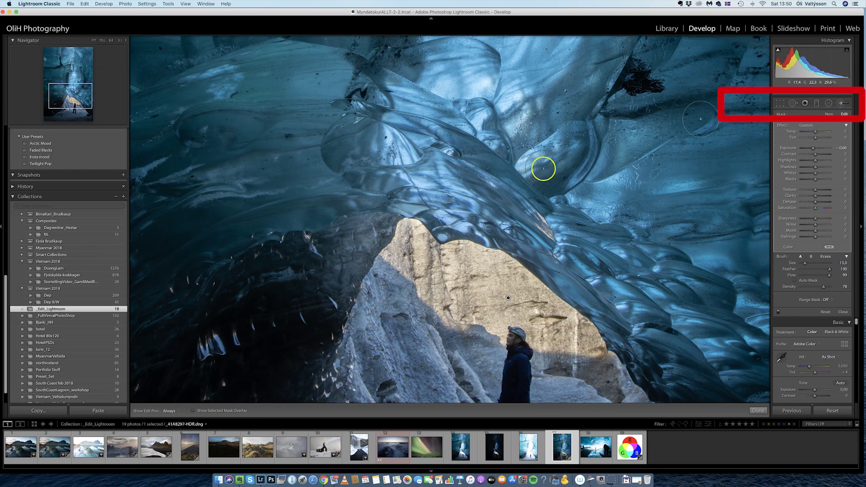
left_click(850, 104)
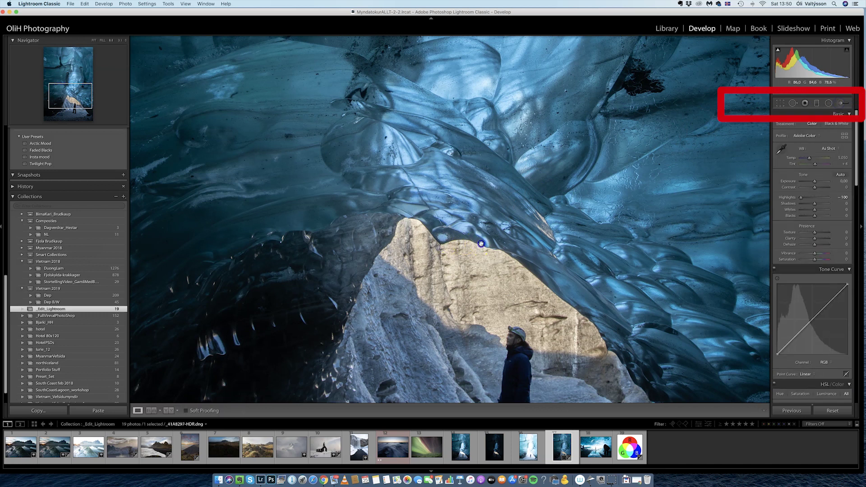
left_click(477, 301)
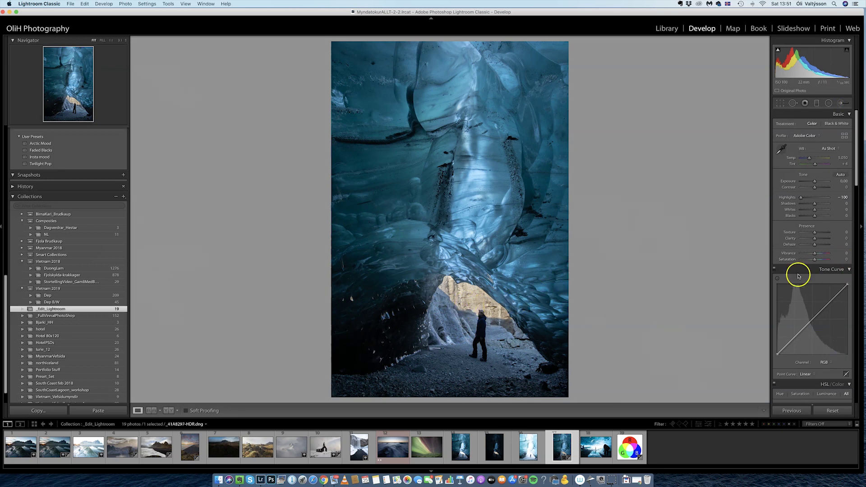
Step: Raise Shadows to +49 and Blacks to +48, and inspect the ice and the dark cave wall up close
mouse_move(803, 208)
left_mouse_down()
mouse_move(817, 216)
mouse_move(821, 203)
mouse_move(820, 217)
left_mouse_up()
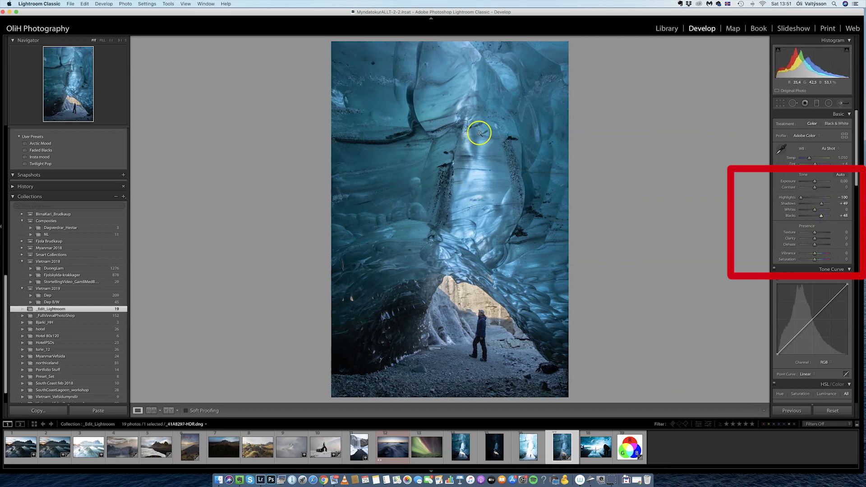
left_click(457, 179)
left_click_drag(549, 276, 537, 93)
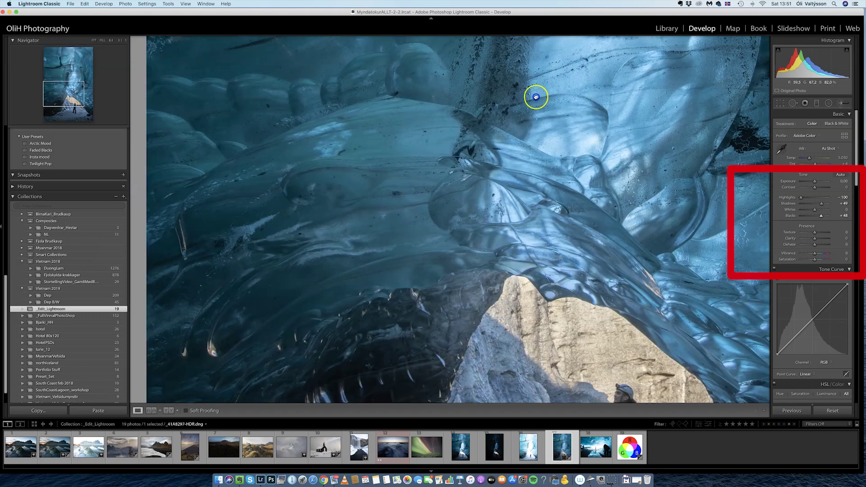
left_click_drag(534, 307, 528, 202)
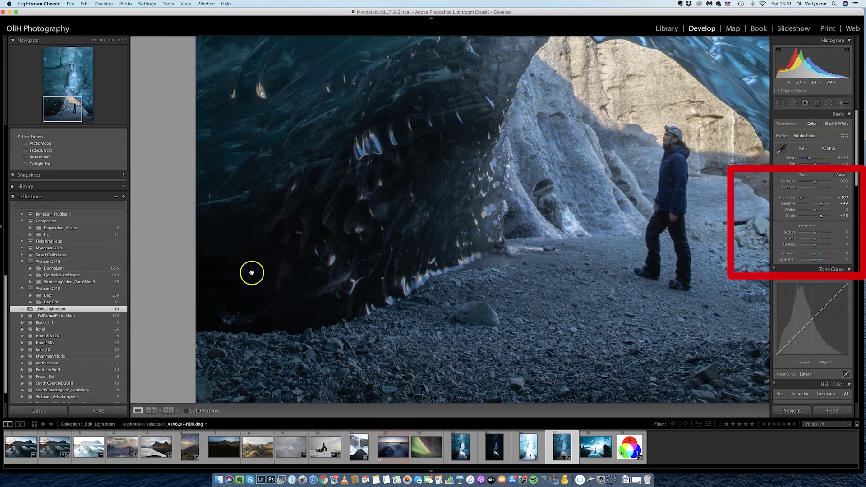
left_click(378, 225)
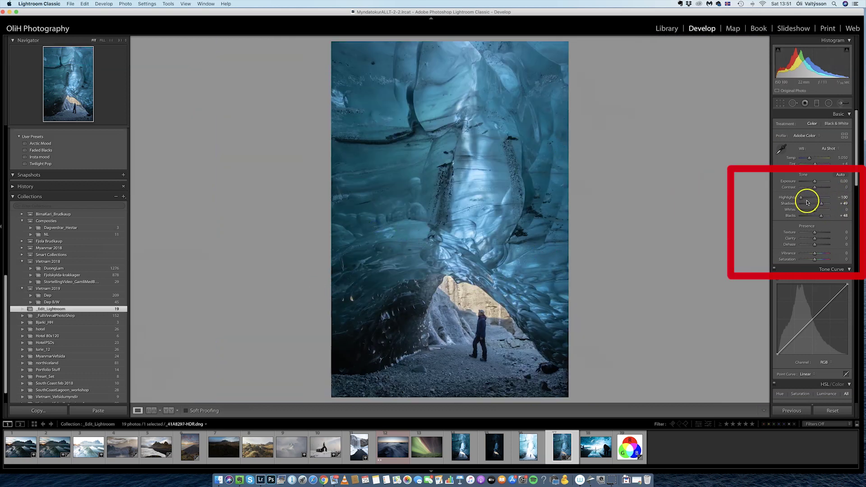
Step: Try Exposure at +0.90, reset it to 0, set Blacks to +41 and check the dark areas around the opening
left_click_drag(814, 182, 815, 183)
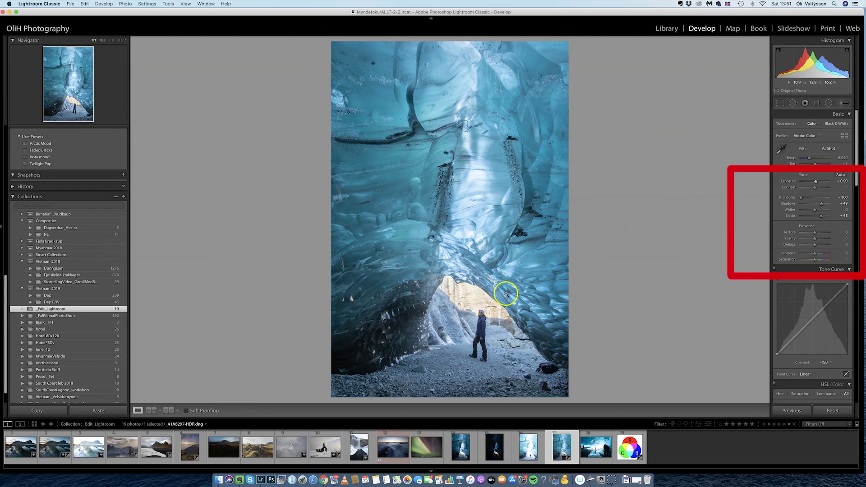
double_click(816, 182)
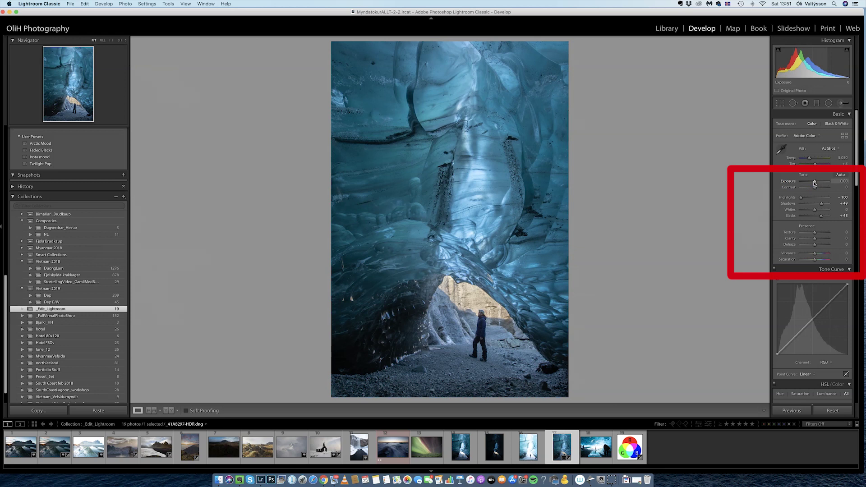
left_click_drag(822, 216, 823, 217)
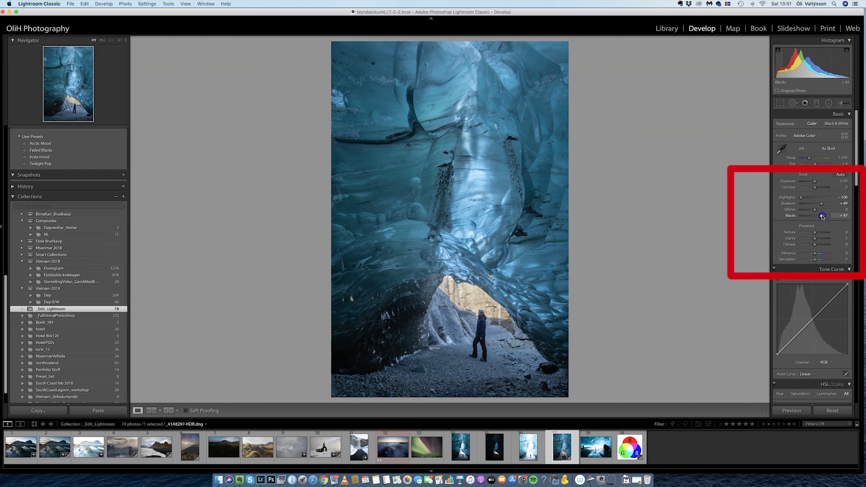
left_click_drag(822, 217, 820, 217)
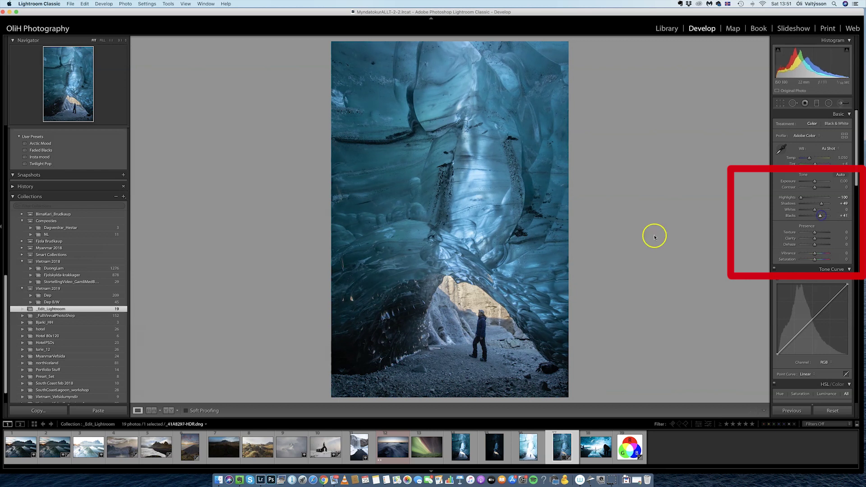
left_click(457, 337)
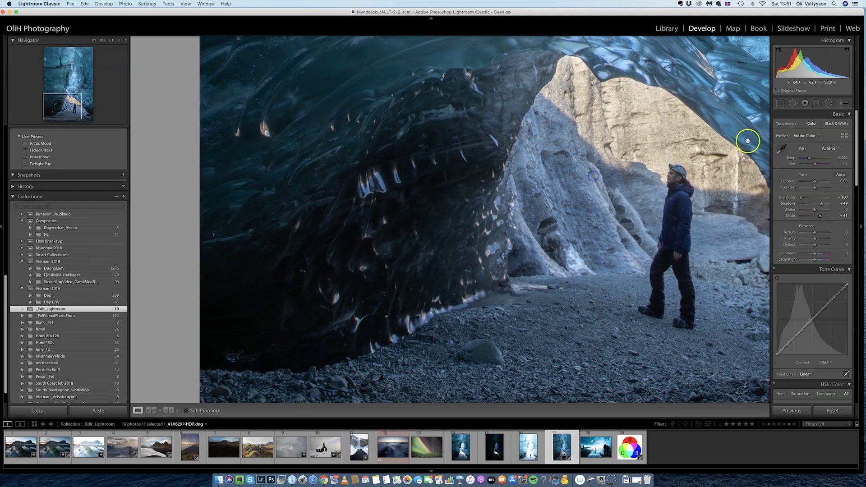
left_click(654, 139)
Step: Add an inverted radial filter with Exposure 0.73, tilted and positioned over the dark cave wall left of the opening
left_click(828, 104)
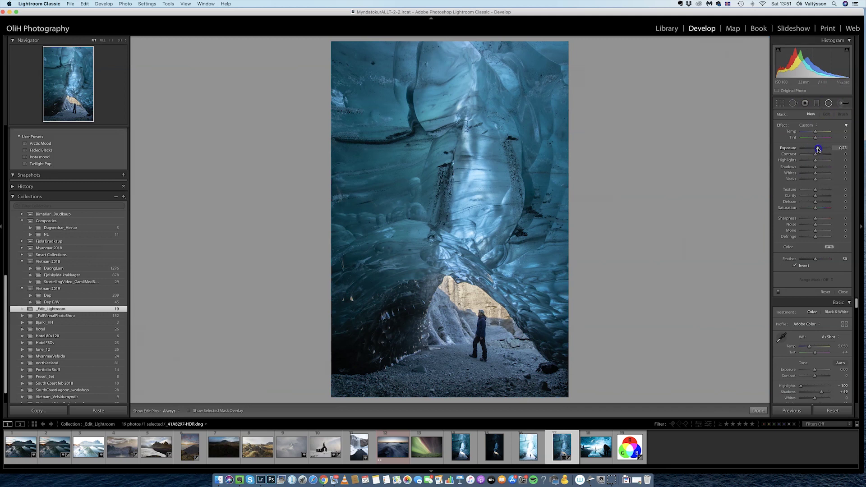
left_click_drag(362, 344, 461, 396)
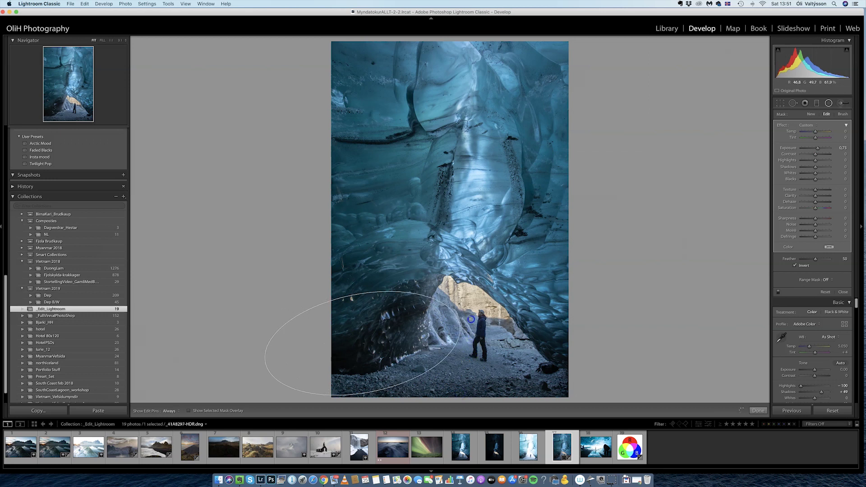
left_click_drag(471, 319, 465, 298)
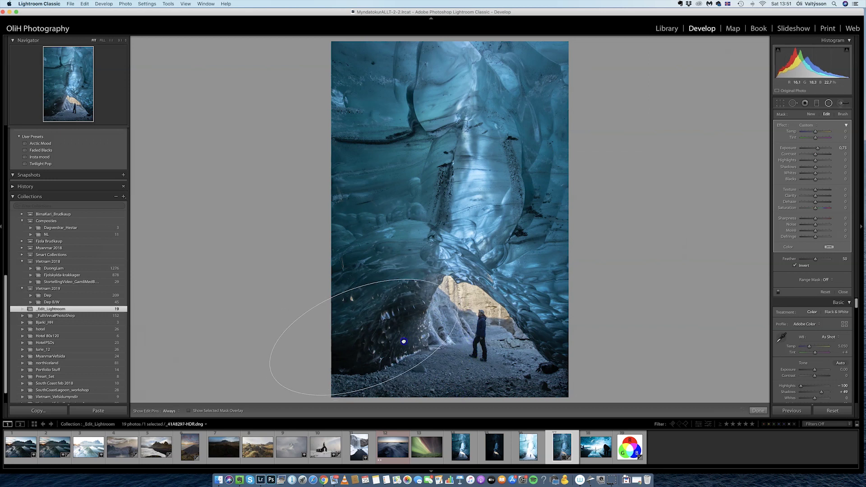
left_click_drag(404, 341, 353, 349)
left_click(385, 313)
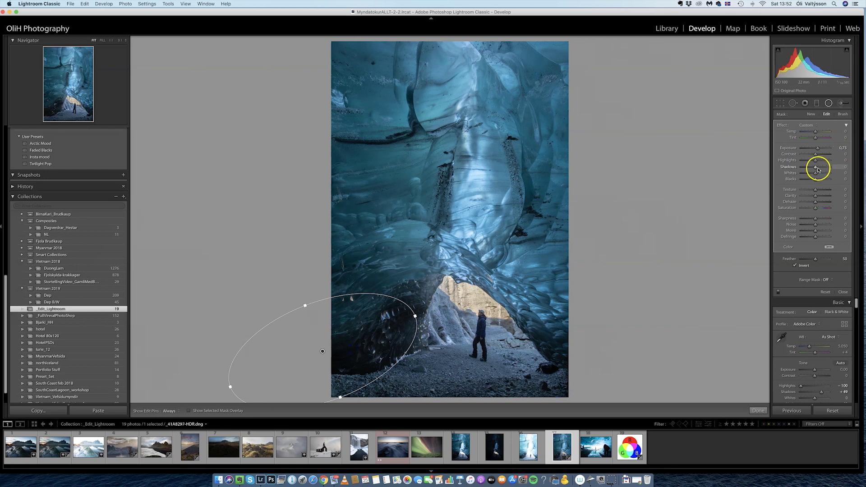
Step: Set the radial filter's Shadows to 43, enlarge its ellipse slightly and check the brightened wall up close
left_click_drag(818, 169, 821, 168)
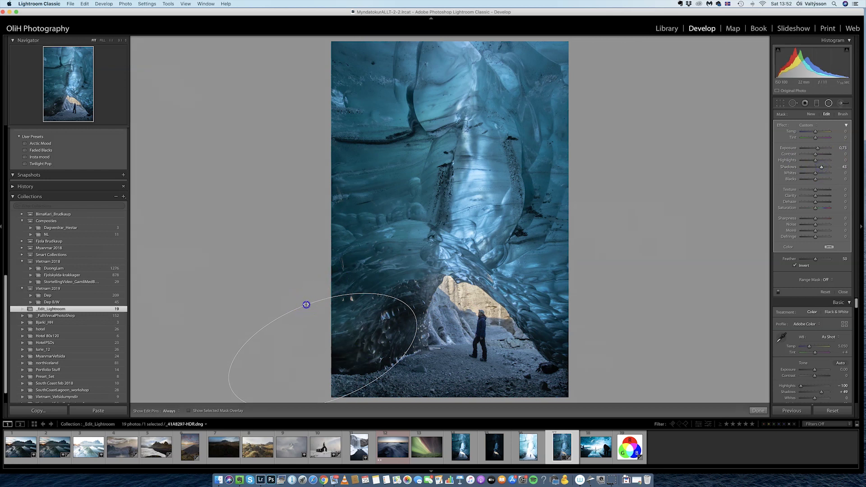
left_click_drag(306, 304, 303, 298)
left_click_drag(361, 320, 366, 322)
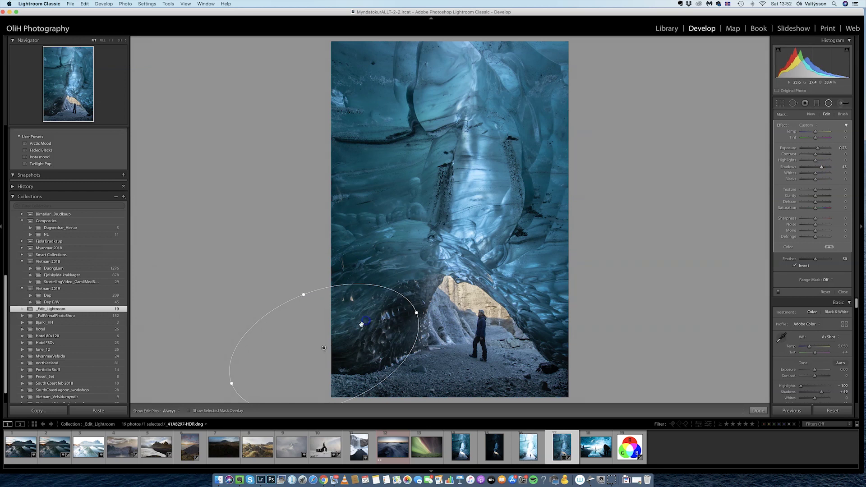
key("z")
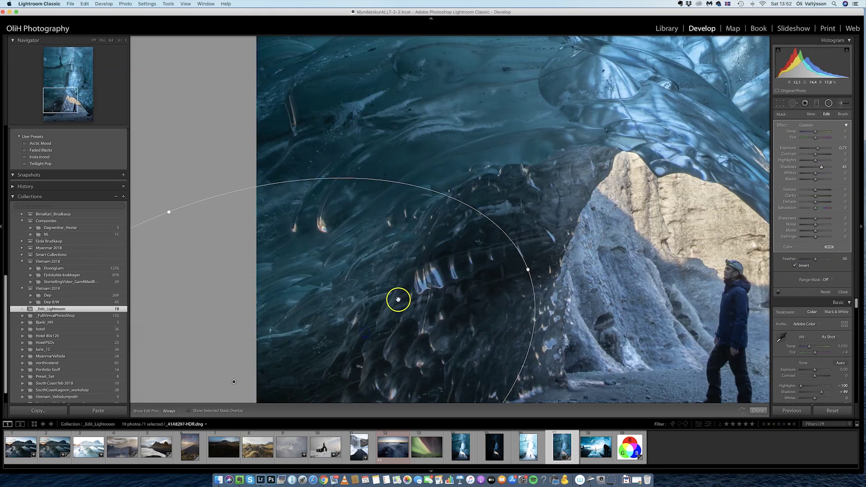
key("z")
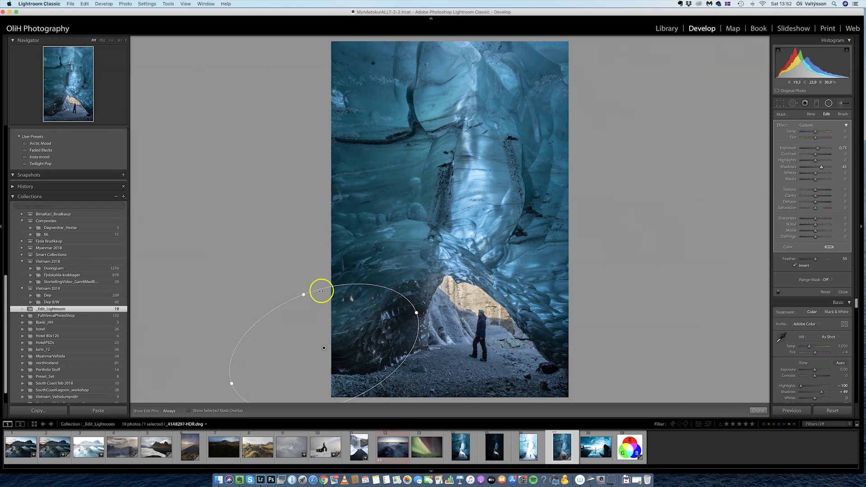
left_click(339, 304)
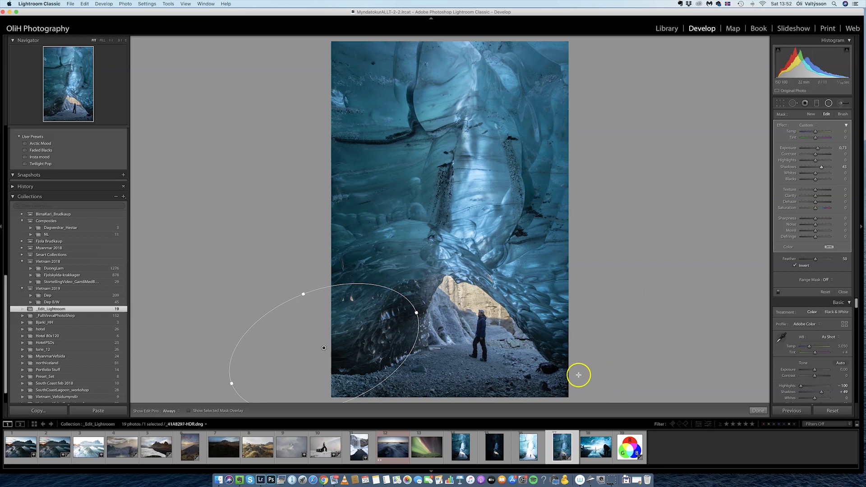
Step: Add a second radial filter with Exposure 0.73, tilted along the dark wall right of the figure, and close the Radial Filter
left_click(560, 361)
left_click_drag(559, 354, 585, 393)
left_click_drag(561, 309, 519, 312)
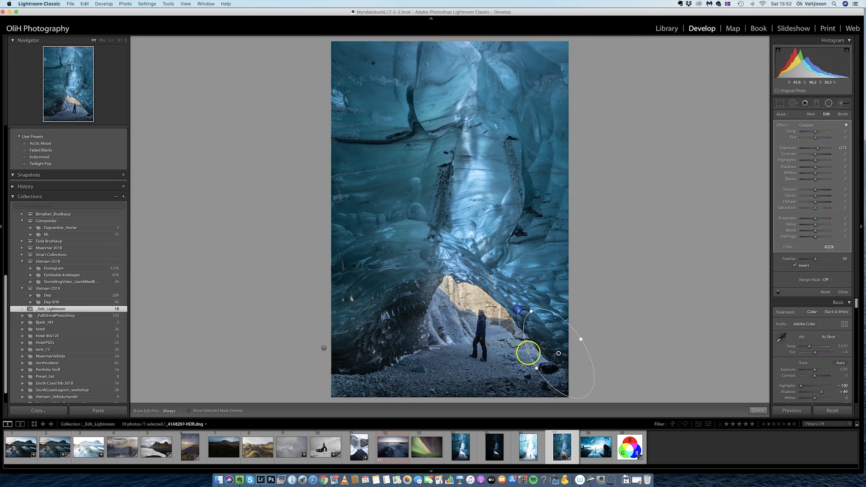
mouse_move(557, 360)
left_mouse_down()
mouse_move(553, 348)
mouse_move(574, 330)
left_mouse_up()
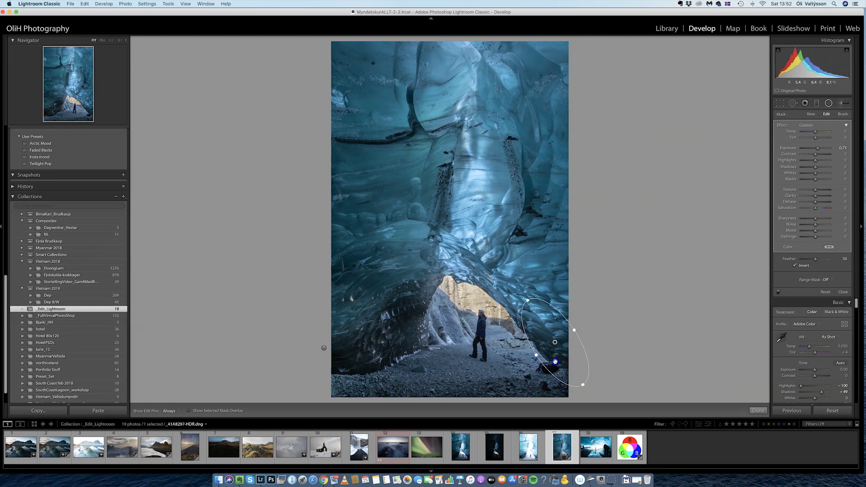
left_click_drag(570, 366, 591, 386)
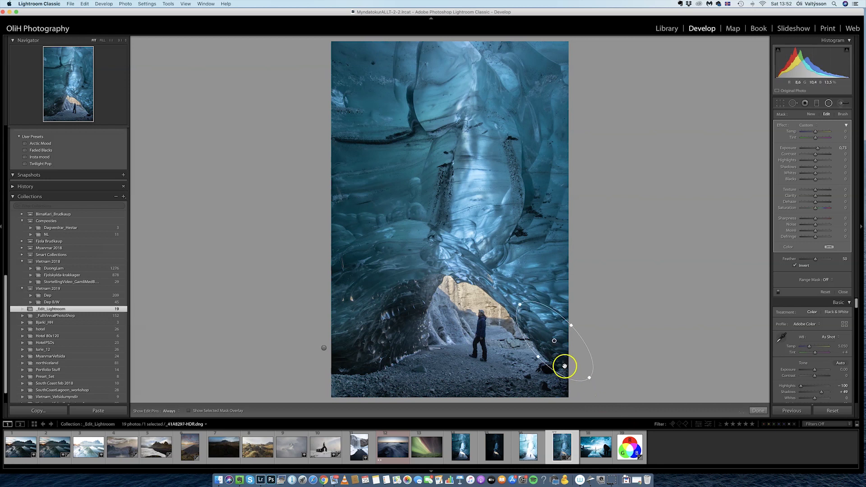
left_click_drag(565, 366, 568, 363)
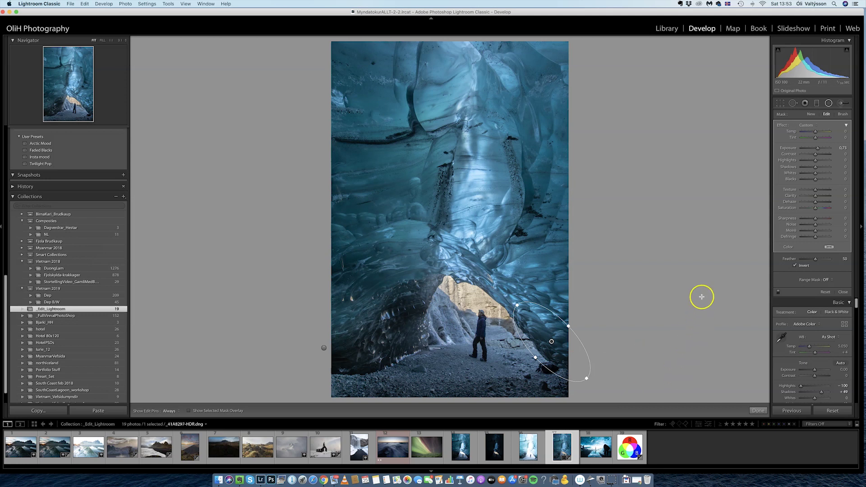
left_click(828, 103)
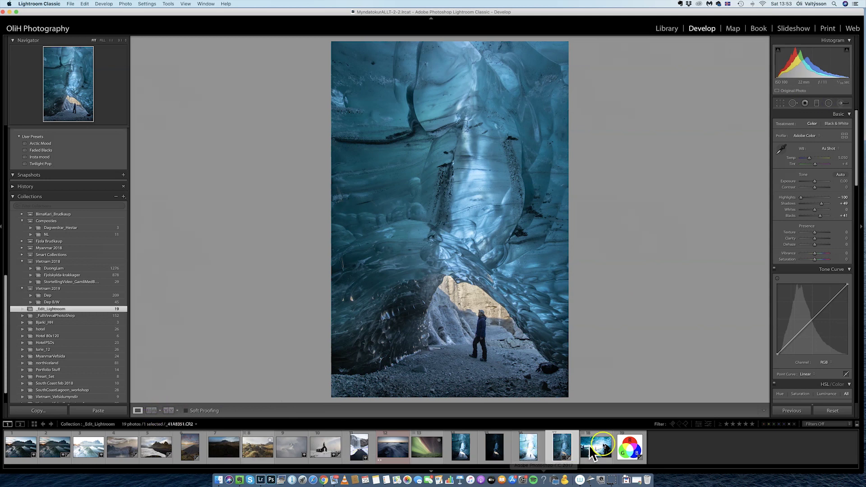
Step: Compare the edited HDR ice cave photo side by side with the normal exposure in Reference View
key("shift+r")
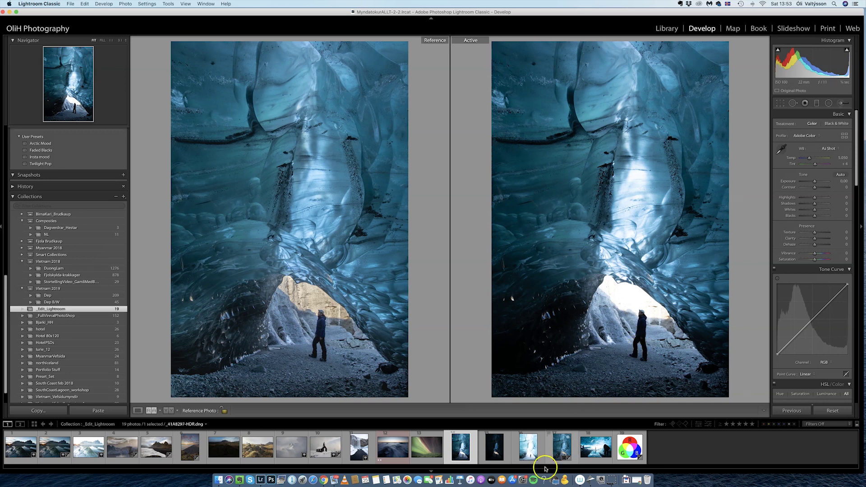
left_click(137, 410)
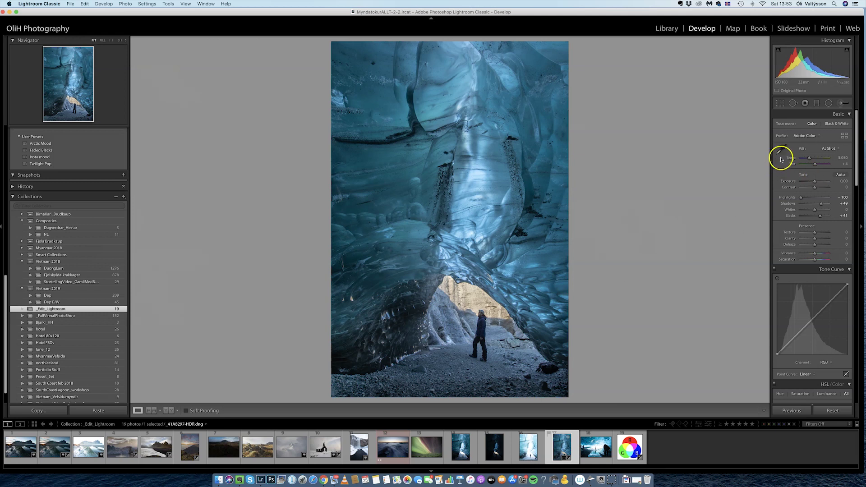
Step: Cool the HDR ice cave photo's white balance by setting Temp to 4,692
left_click(810, 159)
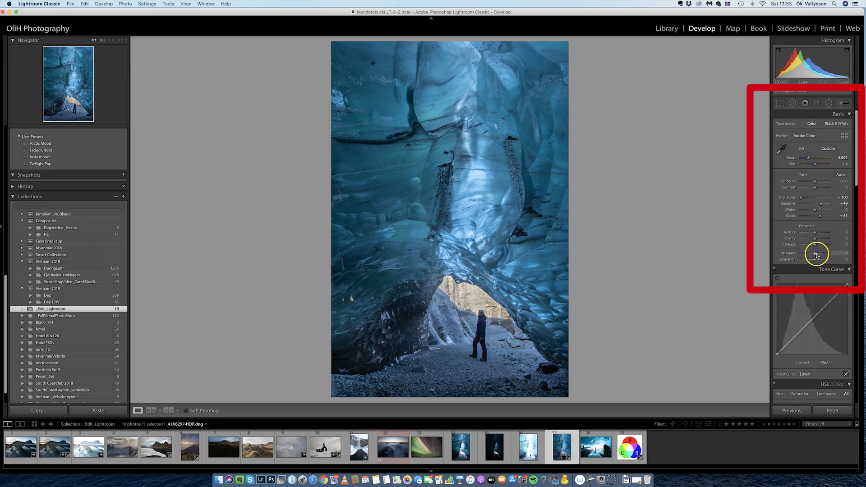
Step: Warm the HDR ice cave photo's white balance slightly, and set its Vibrance to 33 and Clarity to 12
left_click(807, 158)
left_click_drag(808, 158, 810, 158)
left_click(820, 256)
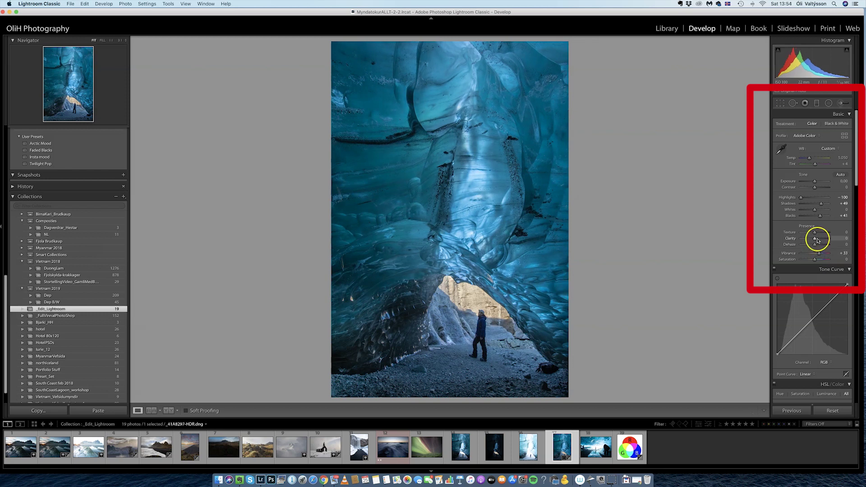
left_click(818, 240)
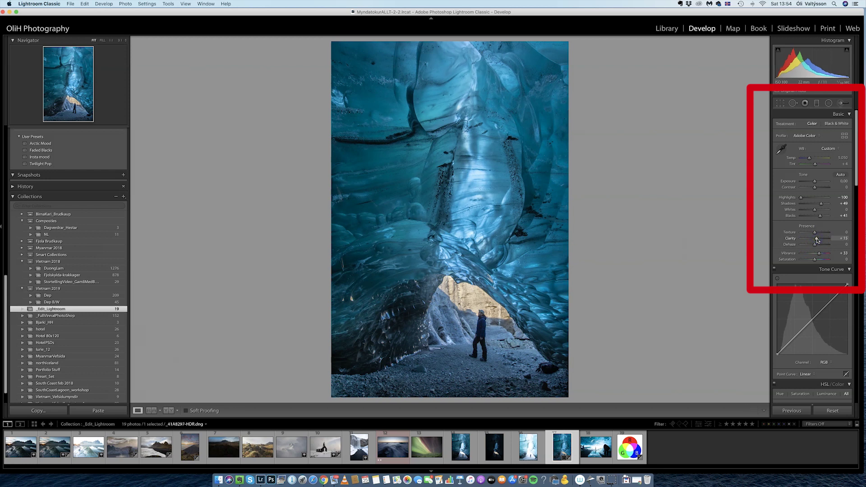
left_click(817, 241)
Step: Set the ice cave photo's Whites to 12, Shadows to 58, Blacks to 53 and Saturation to -12
left_click(819, 210)
left_click(821, 205)
left_click_drag(821, 217, 822, 217)
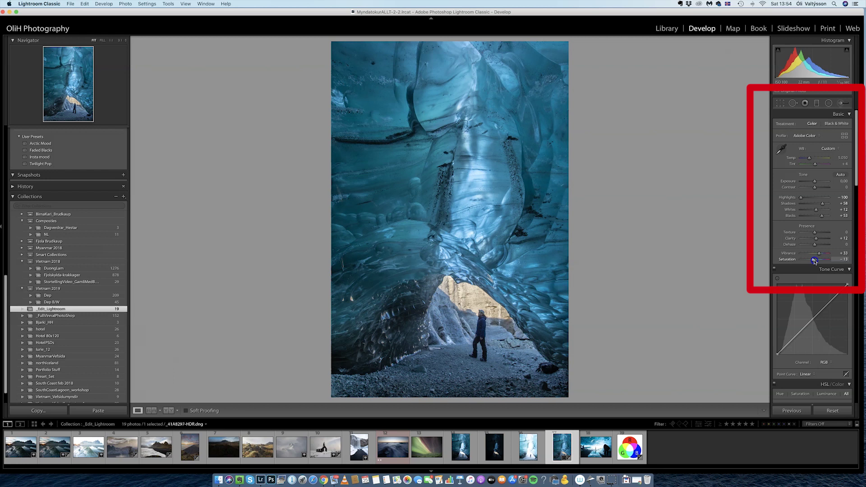
left_click_drag(815, 261, 815, 261)
left_click(697, 289)
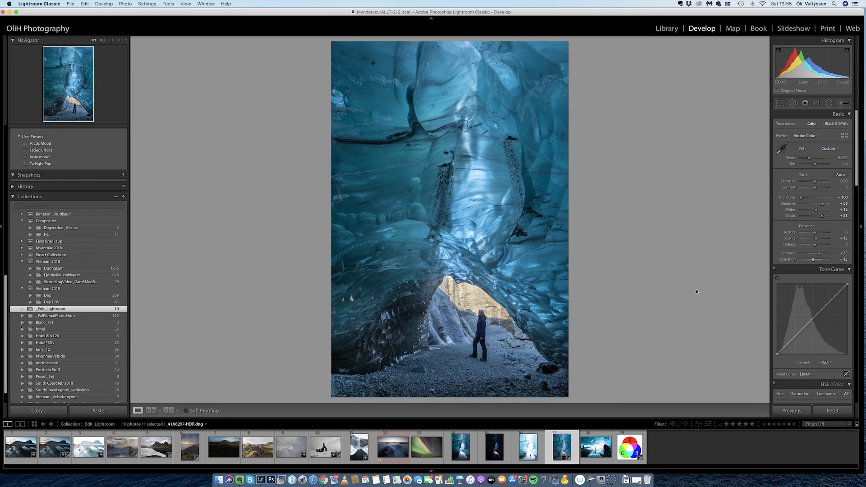
left_click(698, 291)
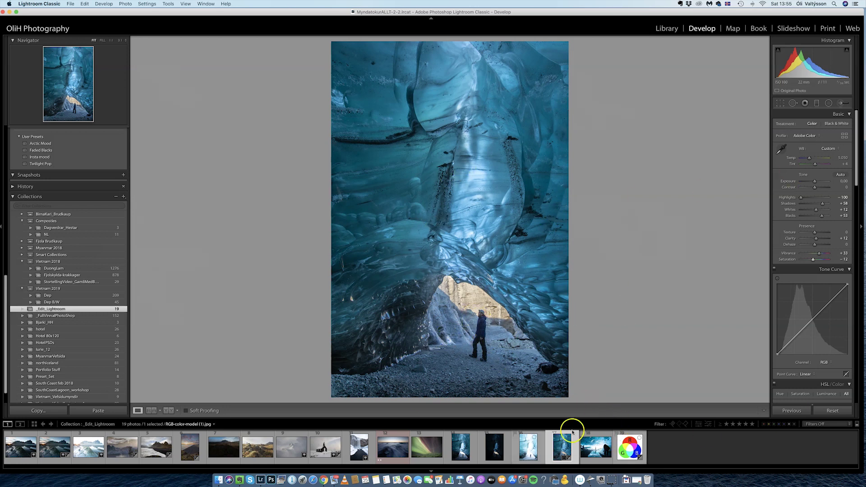
Step: Open the export settings for the HDR ice cave photo and check the destination folder chooser
right_click(560, 448)
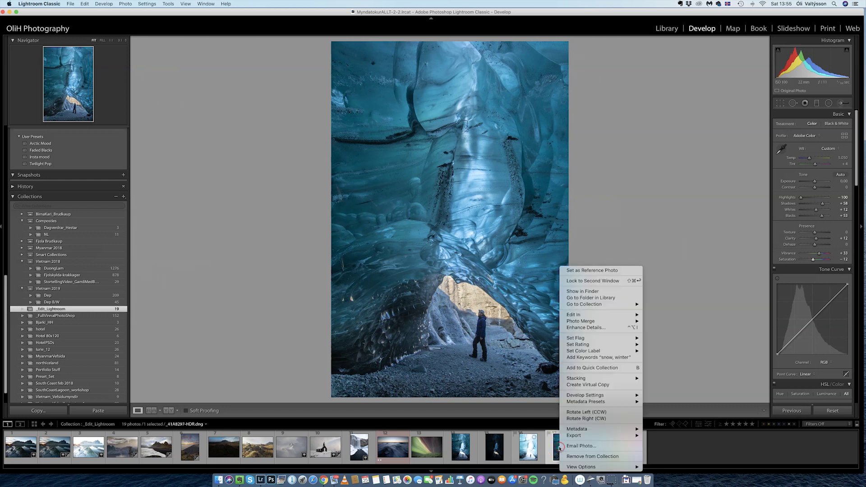
mouse_move(579, 436)
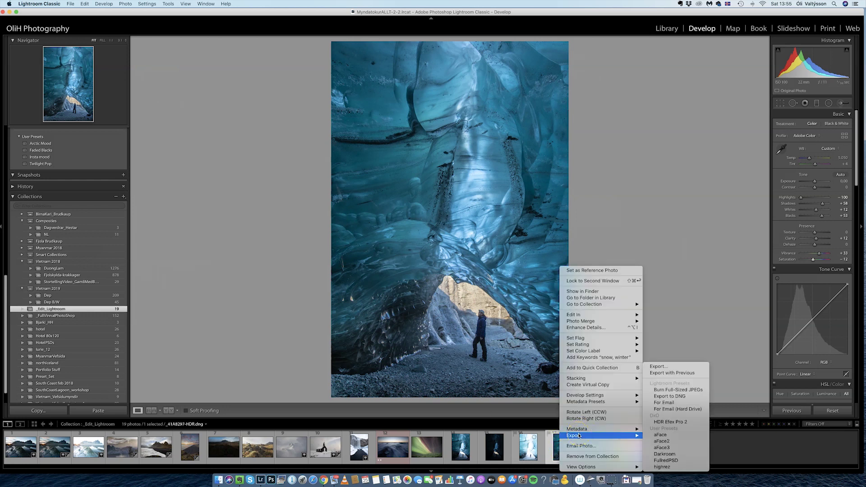
left_click(682, 367)
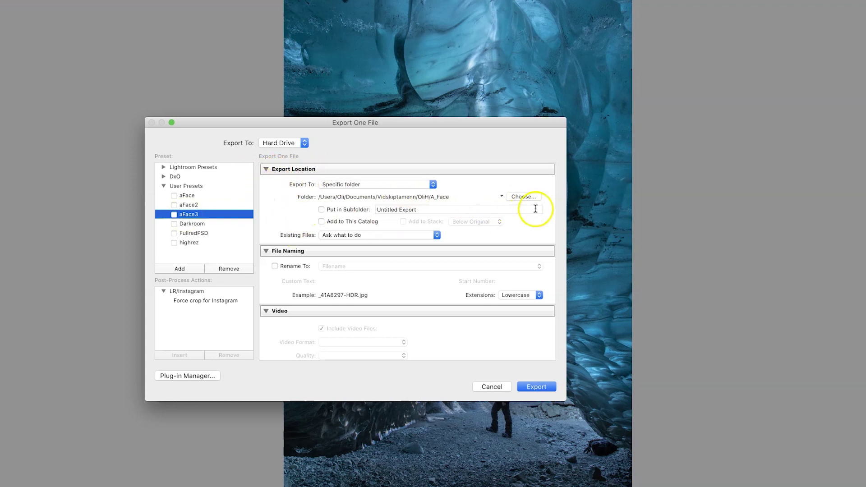
left_click(526, 197)
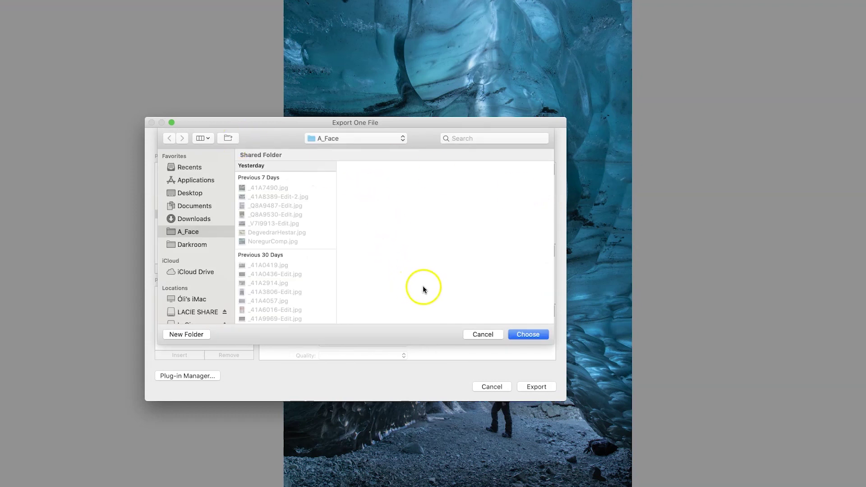
left_click(490, 337)
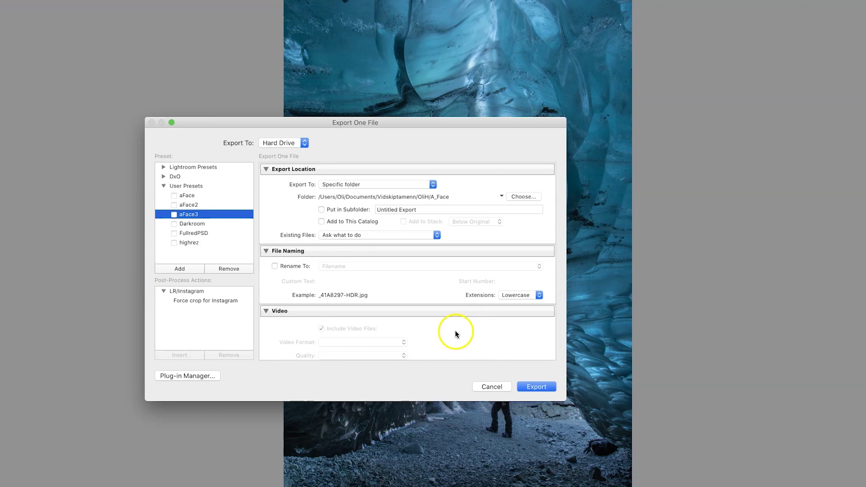
Step: Enable renaming for the exported file with the Custom Name template and the custom text IceCave
scroll(445, 323, "down", 2)
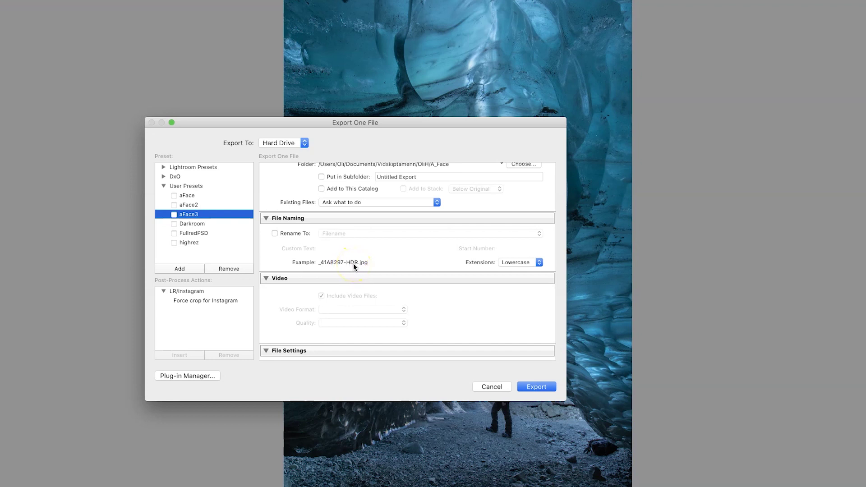
left_click(276, 235)
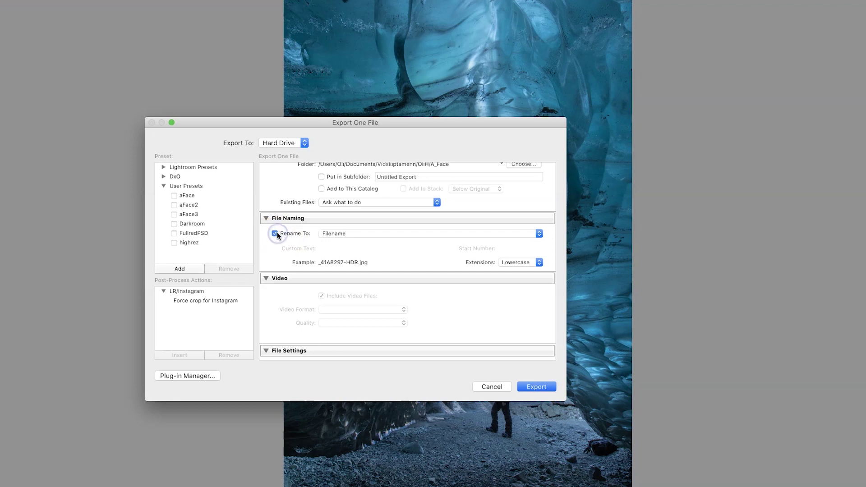
left_click(348, 234)
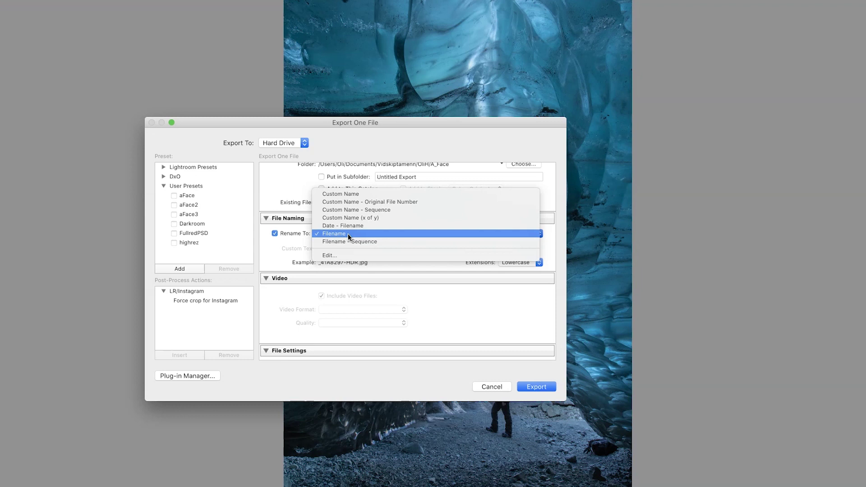
left_click_drag(348, 234, 323, 252)
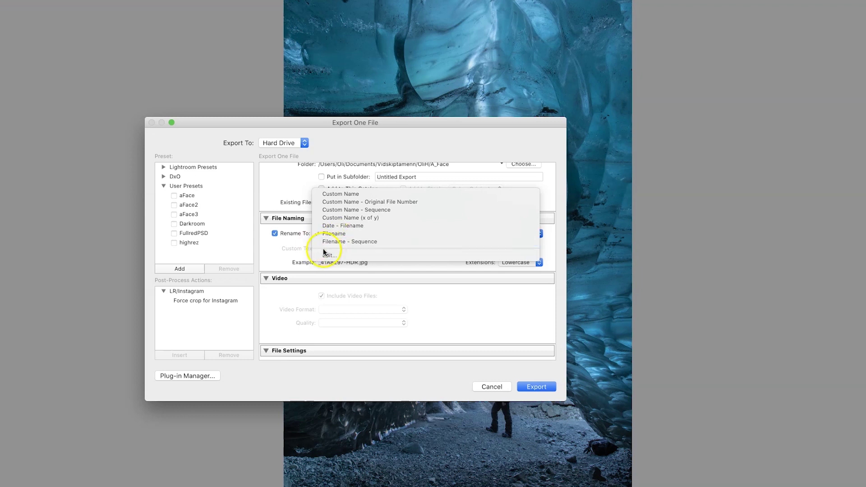
left_click(281, 251)
left_click(357, 194)
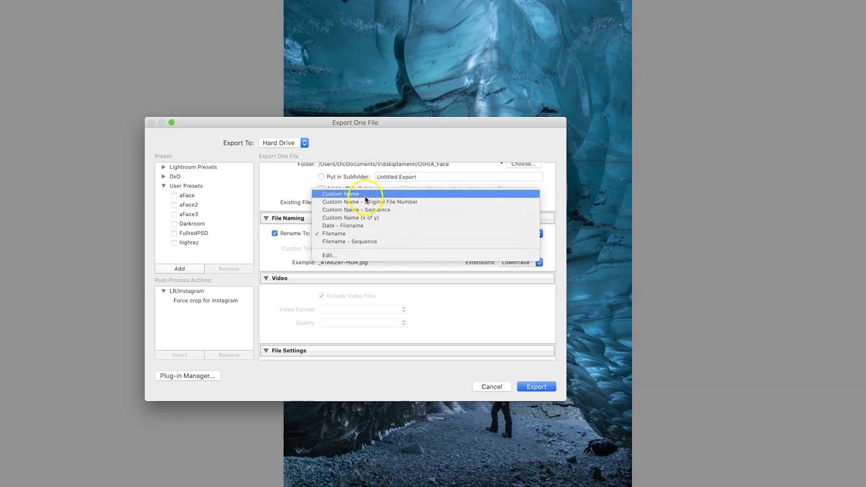
left_click(344, 248)
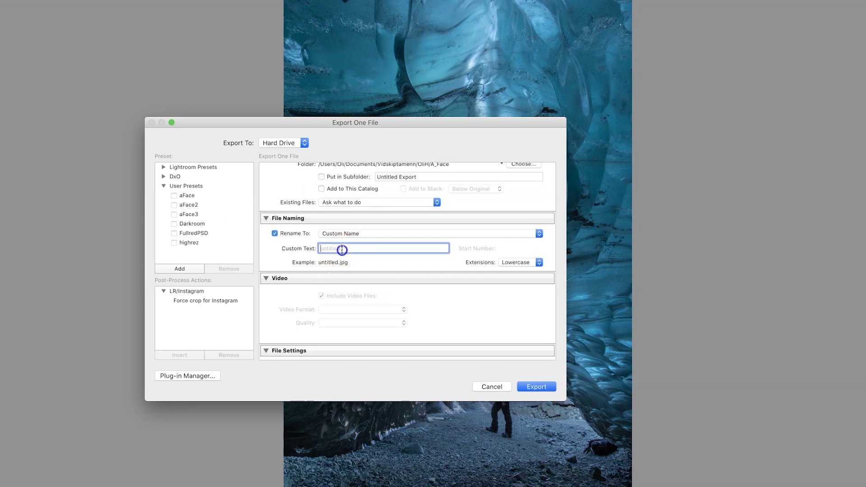
type("IceCave")
Step: Examine the export's file settings and the available image formats, keeping JPEG
scroll(514, 295, "down", 5)
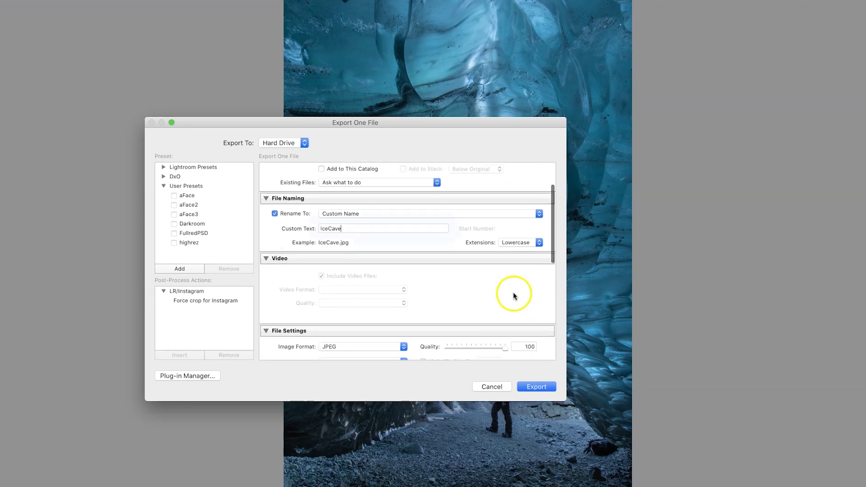
scroll(537, 212, "down", 1)
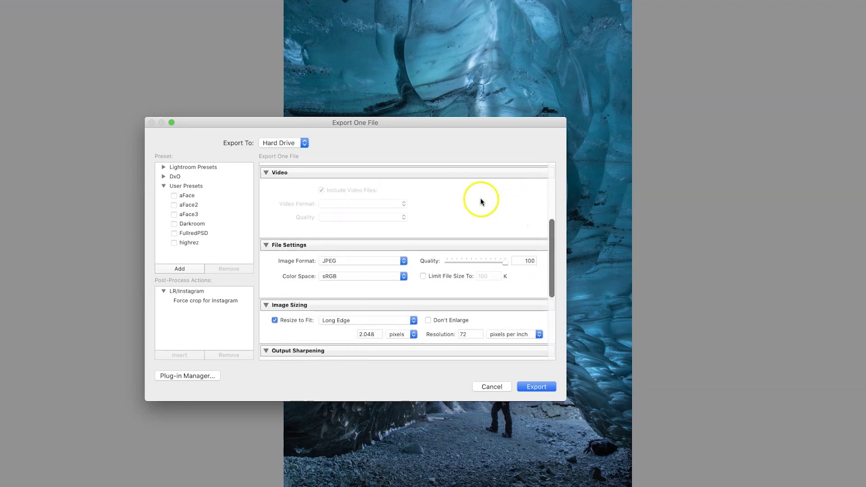
scroll(297, 234, "down", 1)
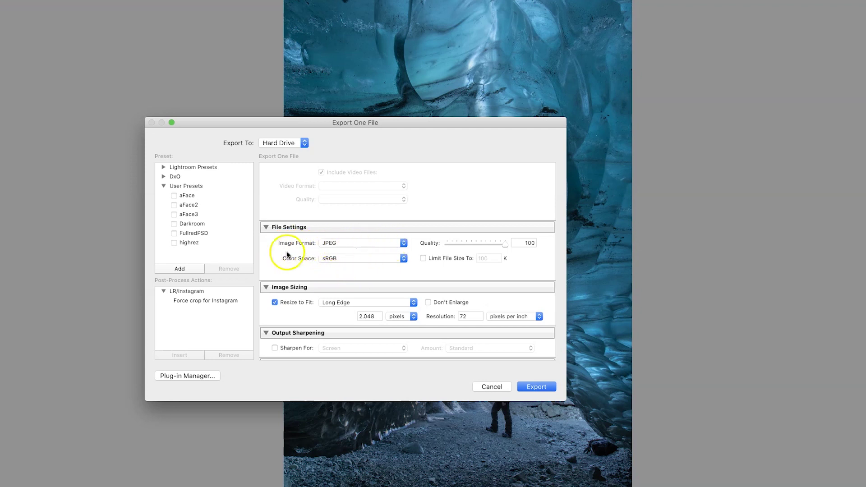
left_click(342, 244)
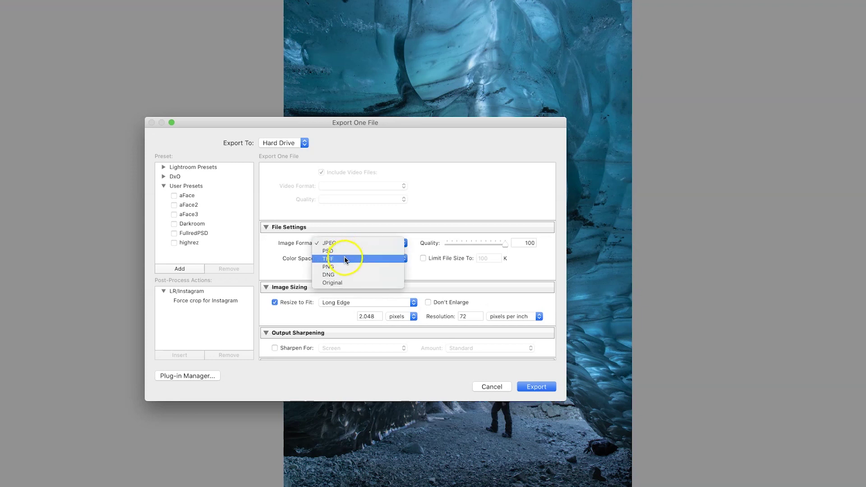
left_click(282, 252)
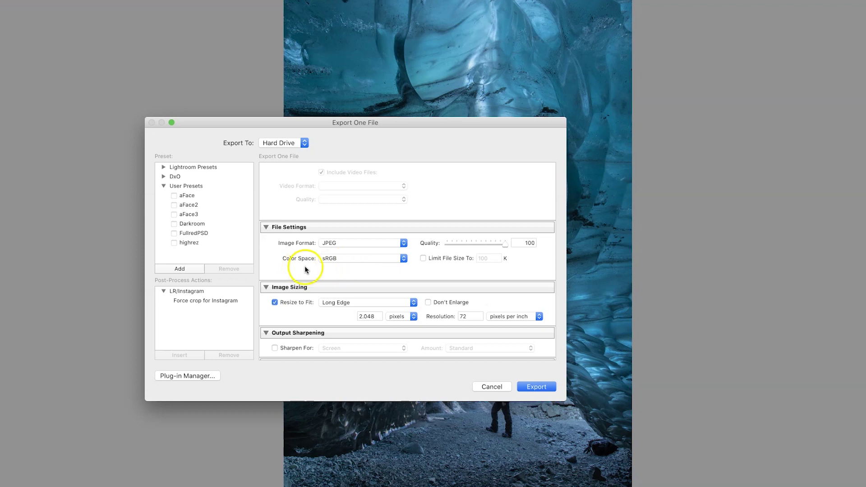
Step: Try the Adobe RGB (1998) and ProPhoto RGB color spaces for the export, and return to sRGB
left_click(335, 258)
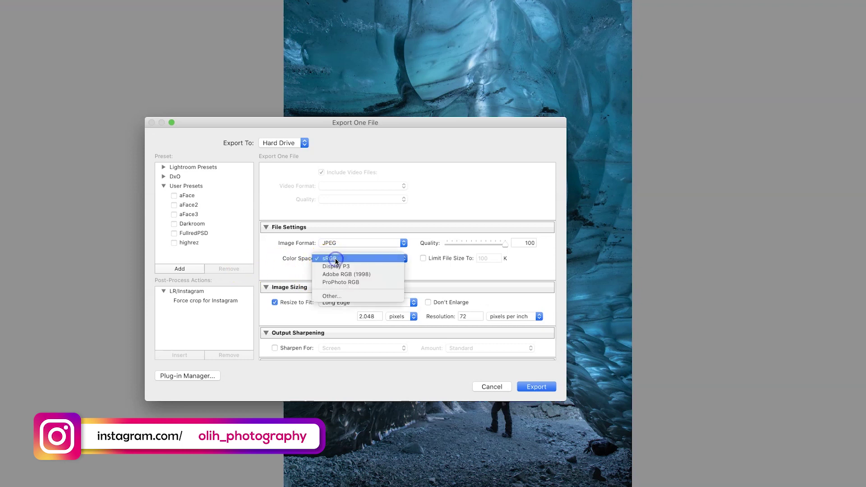
left_click(364, 274)
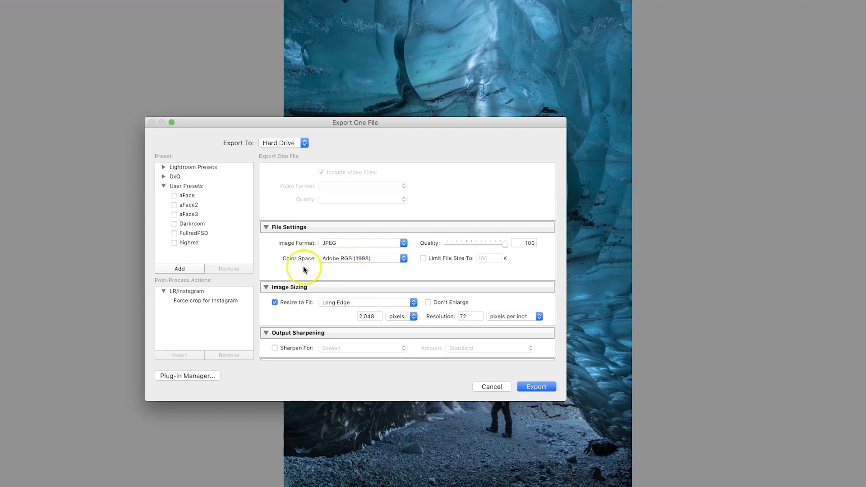
left_click(326, 260)
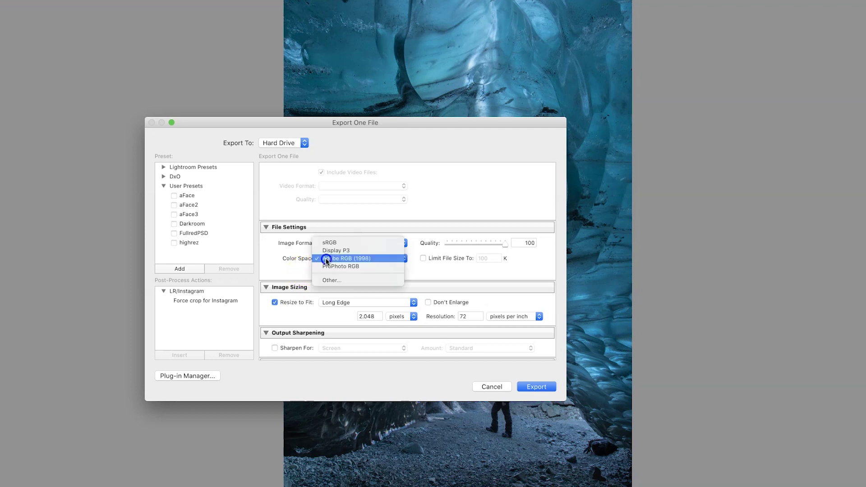
left_click(369, 267)
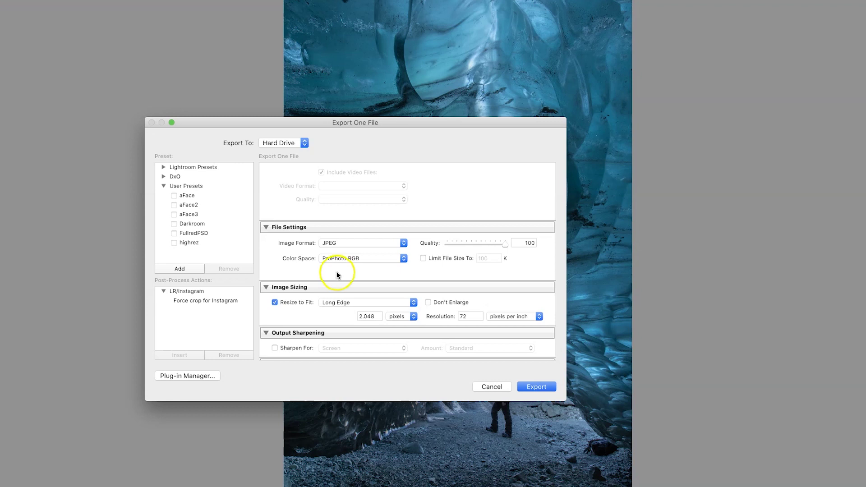
left_click(359, 258)
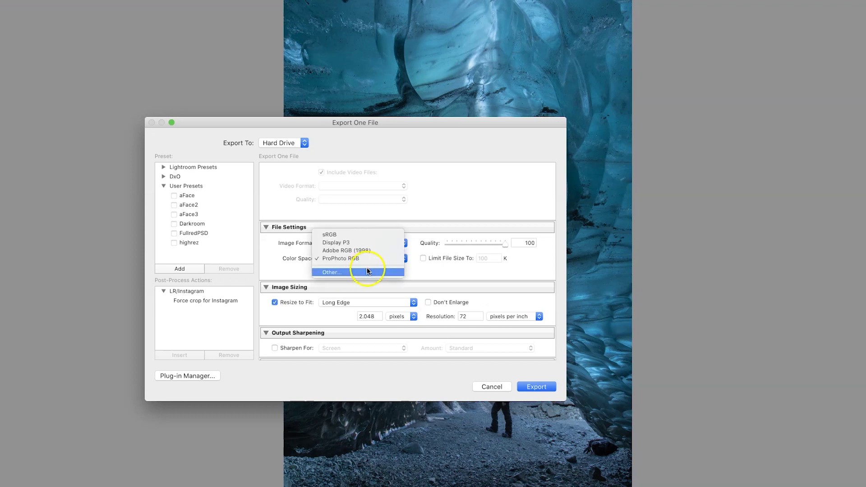
left_click(329, 235)
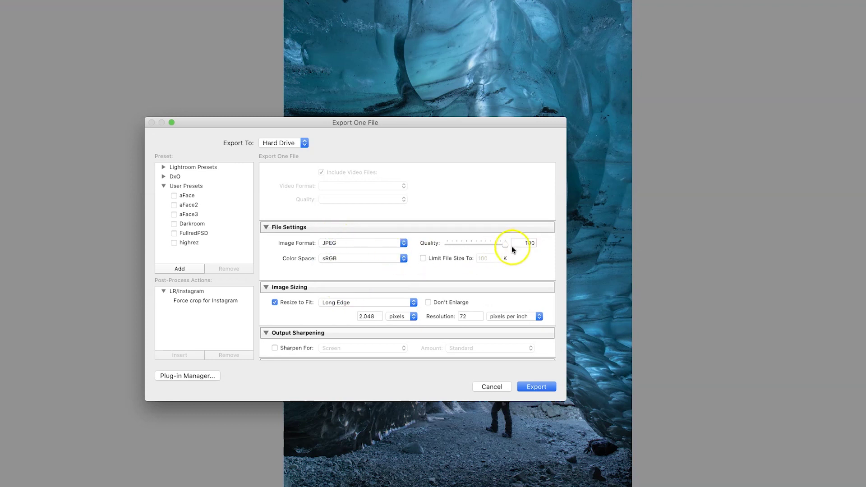
Step: Try a reduced JPEG quality of 82 for the export and restore it to 100
left_click_drag(503, 247, 493, 247)
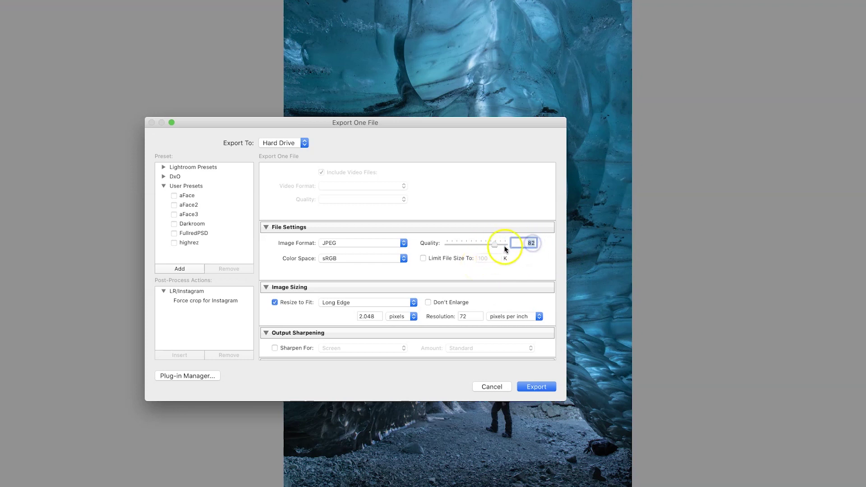
left_click(496, 245)
left_click_drag(497, 246, 499, 246)
left_click_drag(497, 244, 532, 245)
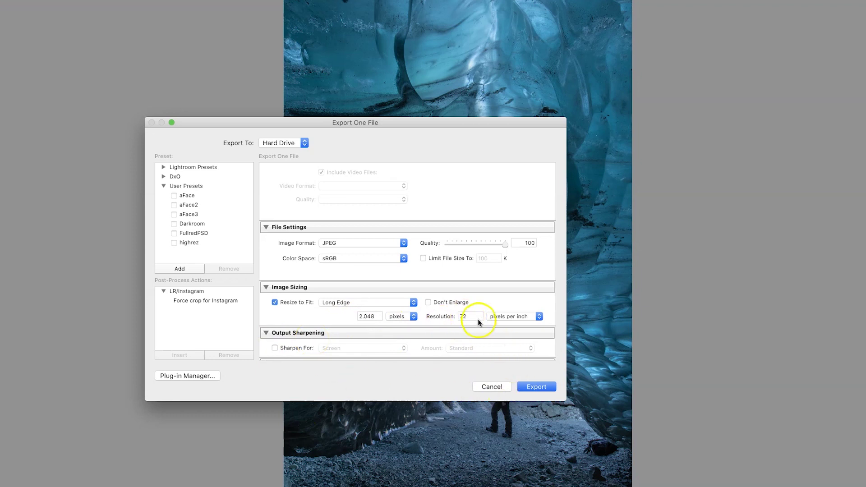
Step: Open the export's selected graphic watermark in the Watermark Editor and examine its opacity, size, inset and anchor settings
left_click(527, 319)
scroll(283, 247, "down", 5)
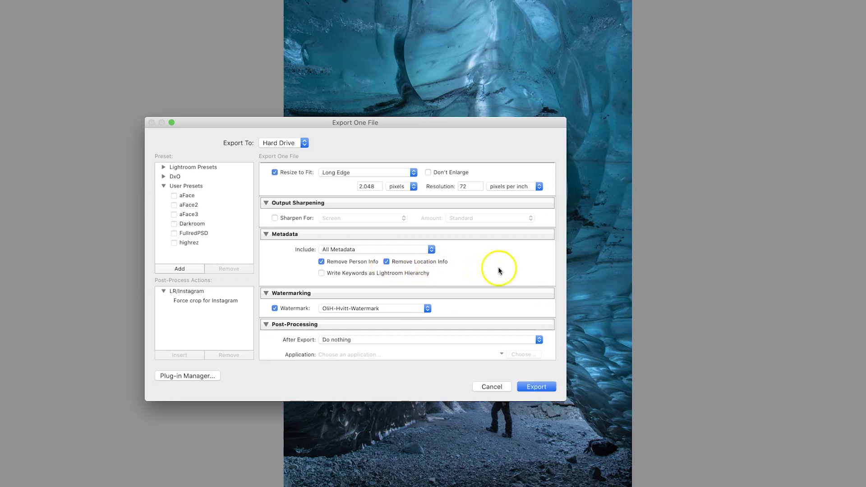
scroll(499, 270, "down", 1)
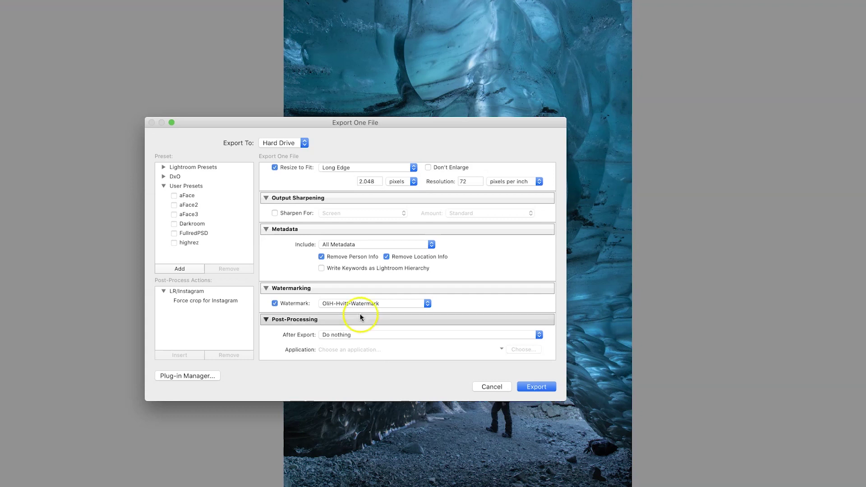
left_click(335, 305)
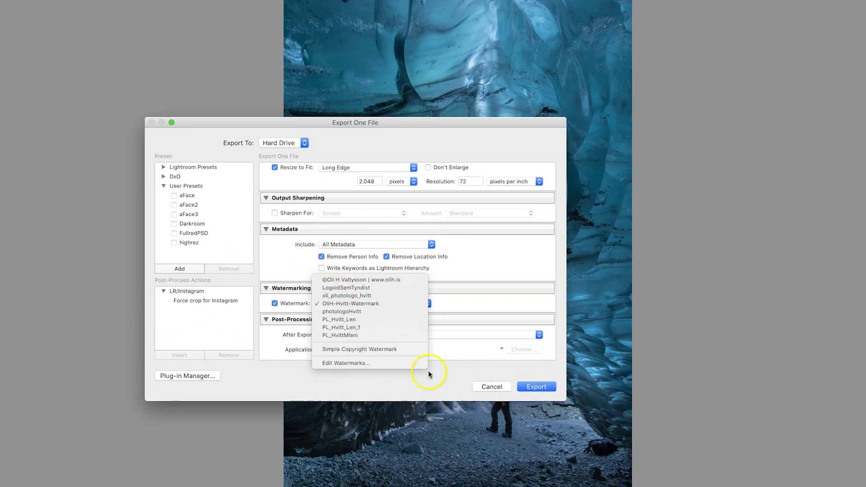
left_click(383, 363)
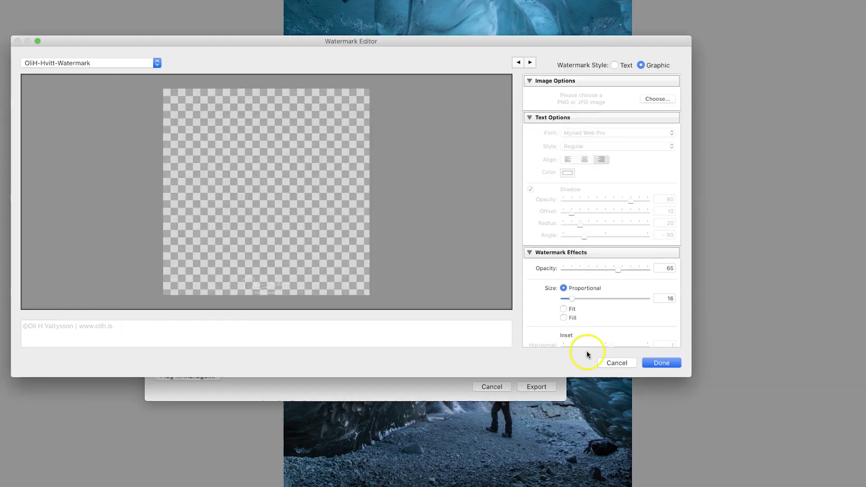
left_click(267, 285)
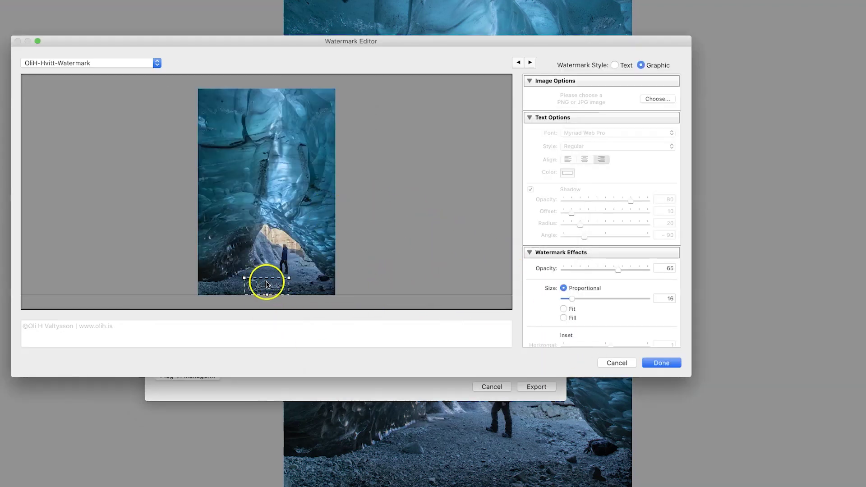
scroll(532, 286, "down", 3)
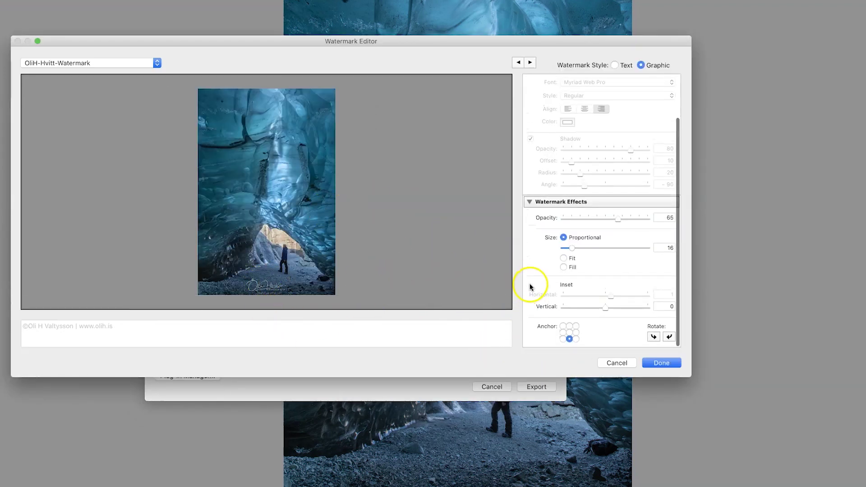
Step: Review the graphic watermark's options and try the Text watermark style, selecting the copyright line for editing
scroll(536, 280, "up", 4)
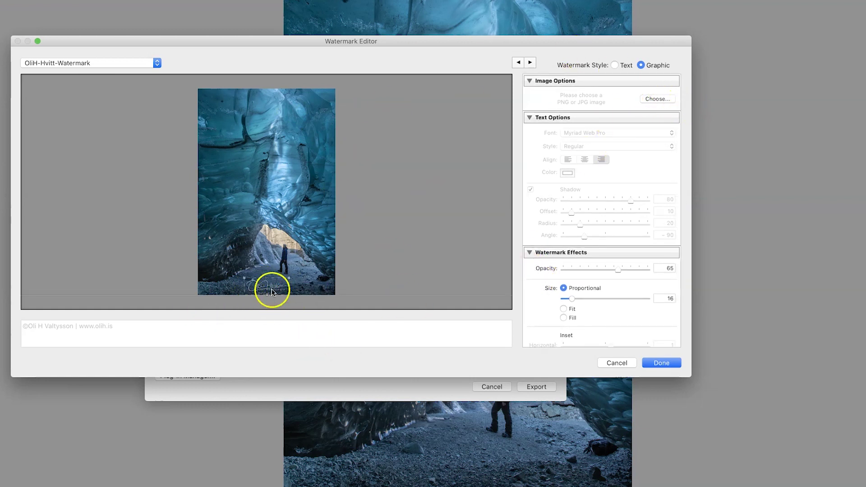
scroll(532, 246, "down", 3)
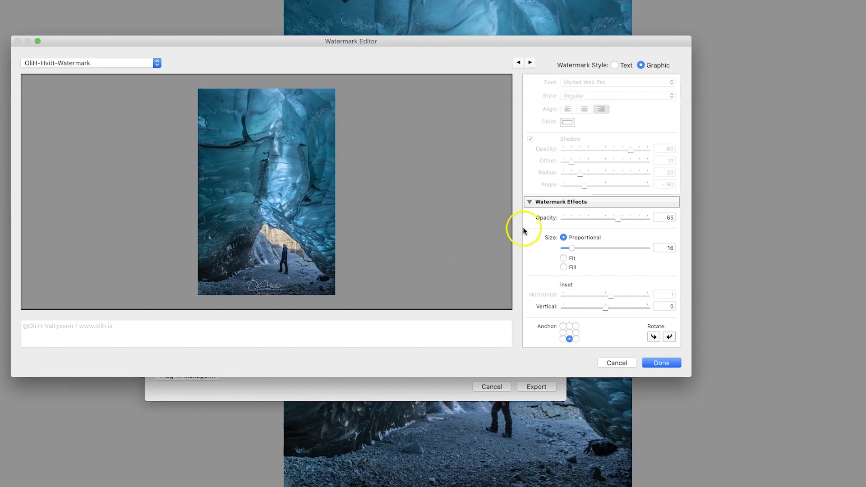
scroll(546, 240, "down", 1)
scroll(544, 240, "up", 5)
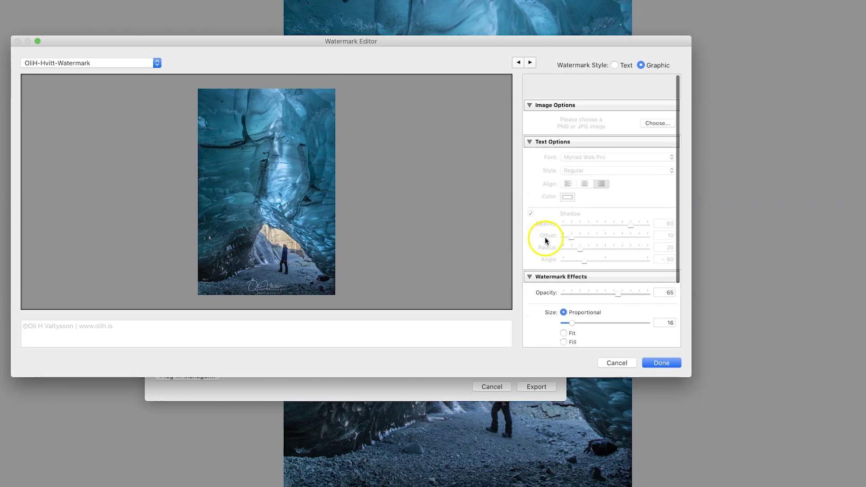
left_click(616, 66)
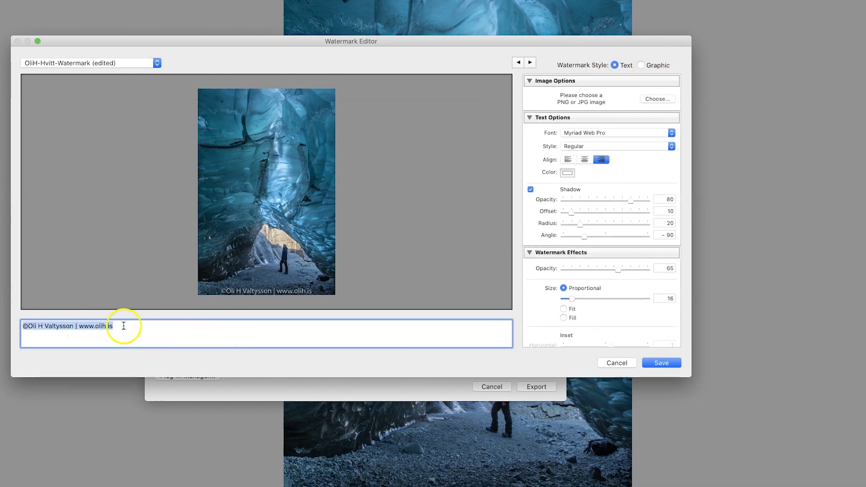
left_click_drag(124, 326, 12, 325)
left_click_drag(299, 328, 40, 318)
mouse_move(269, 293)
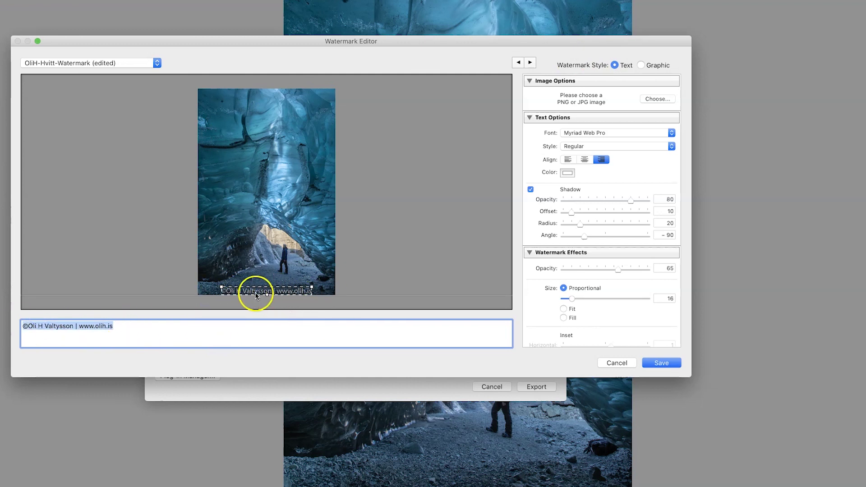
Step: Try a proportional size of 19, opacity of 80 and vertical inset of 2 on the text watermark, and discard the watermark edits
left_click(575, 298)
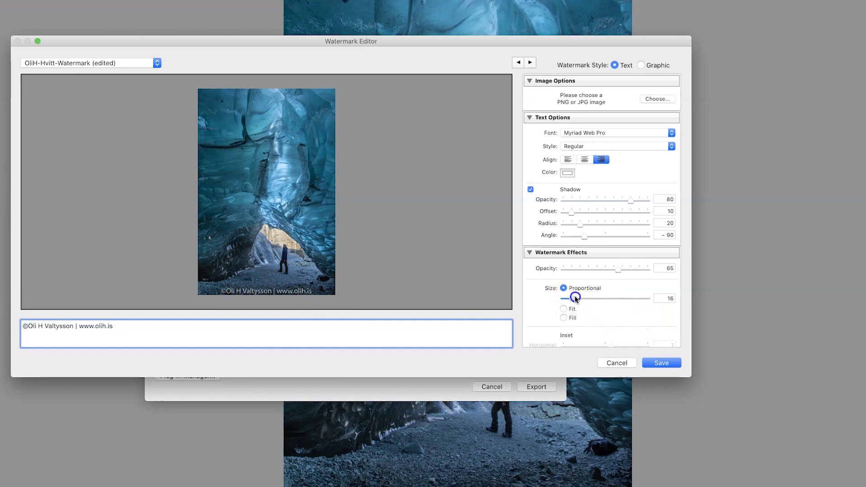
mouse_move(575, 297)
left_mouse_down()
mouse_move(594, 296)
mouse_move(573, 298)
left_mouse_up()
scroll(617, 313, "down", 3)
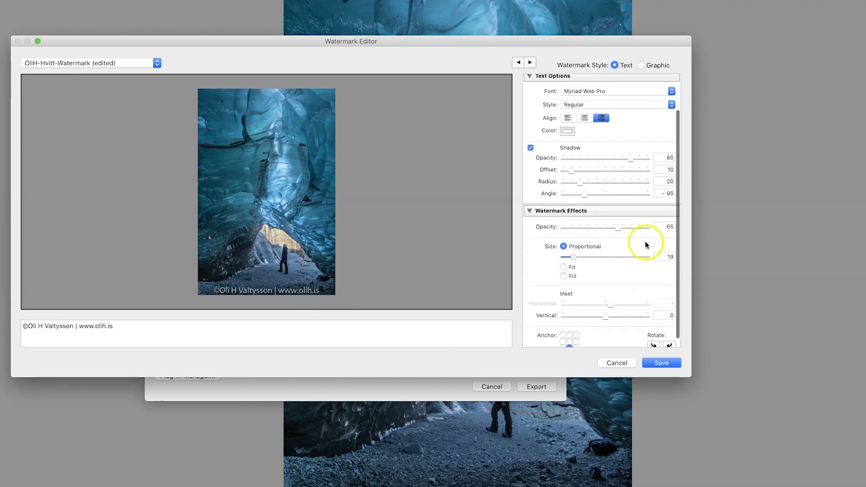
left_click_drag(619, 228, 632, 235)
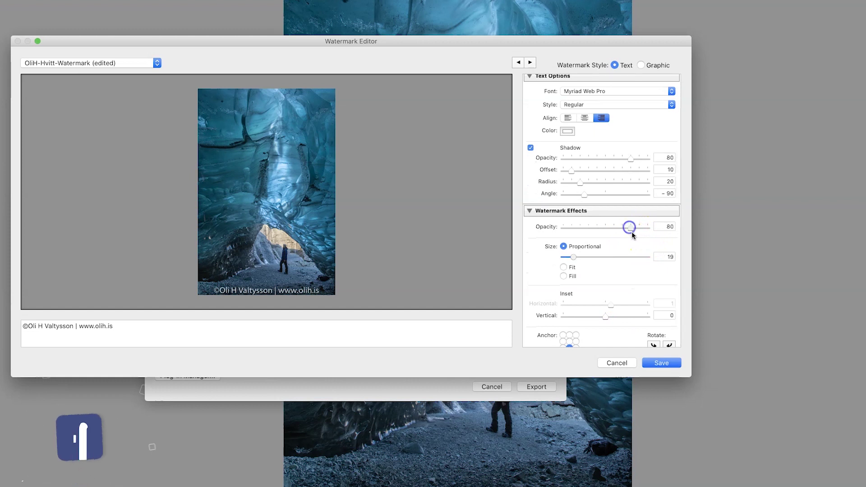
mouse_move(605, 316)
left_mouse_down()
mouse_move(680, 317)
mouse_move(586, 309)
mouse_move(613, 310)
left_mouse_up()
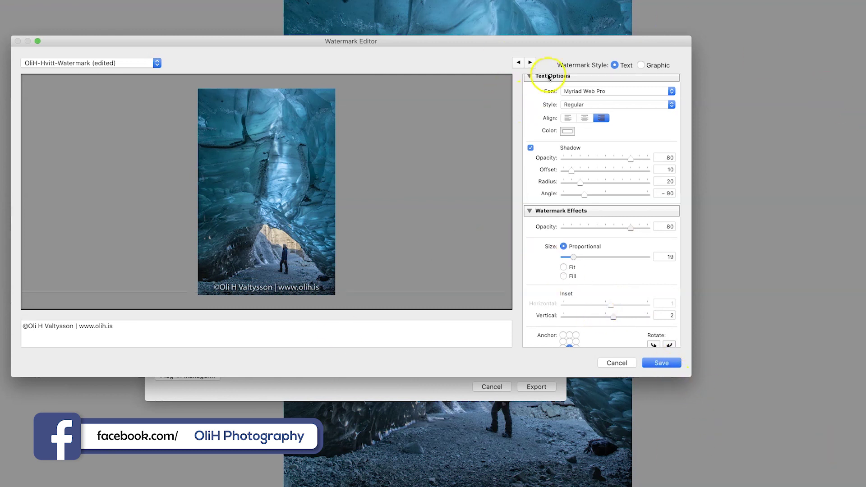
left_click(615, 364)
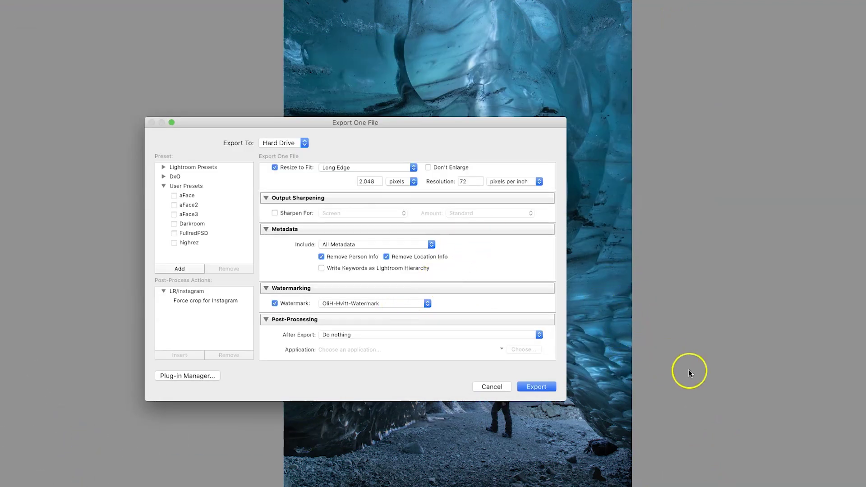
Step: Check the export location and file naming, and export the ice cave photo as IceCave.jpg to the A_Face folder
left_click(535, 386)
scroll(532, 310, "up", 10)
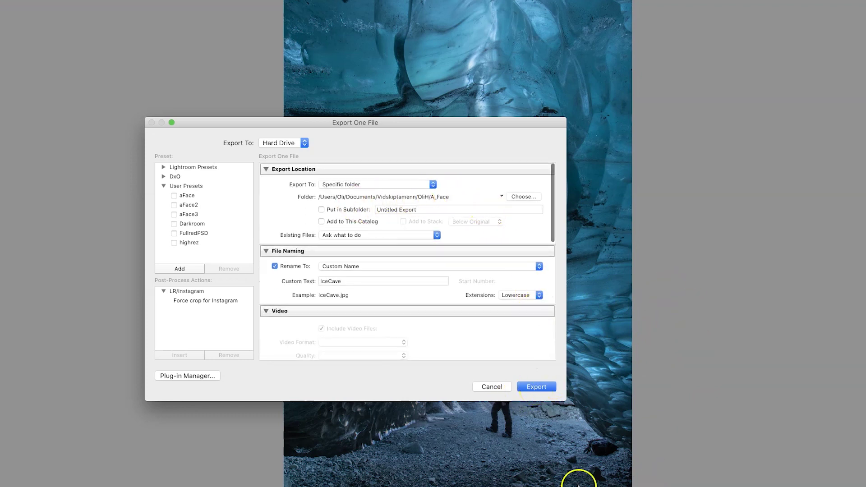
left_click(533, 386)
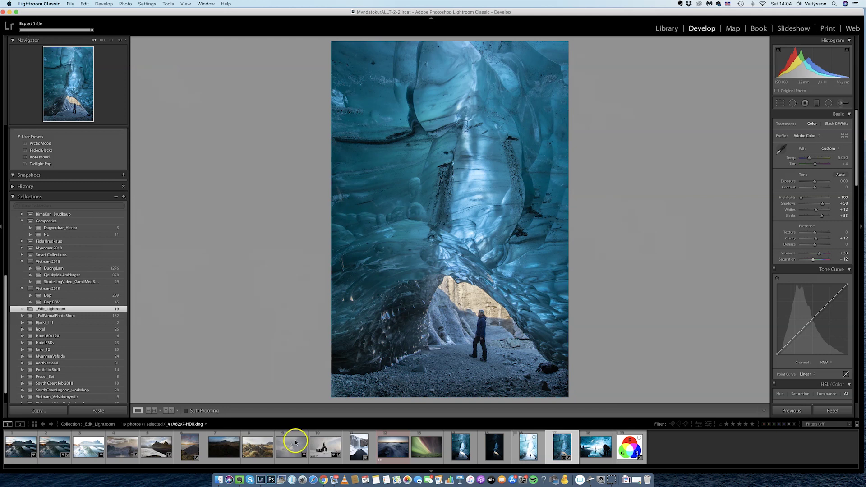
Step: Switch to Finder, show the A_Face folder as a list, and examine an enlarged preview of the exported IceCave.jpg
left_click(218, 479)
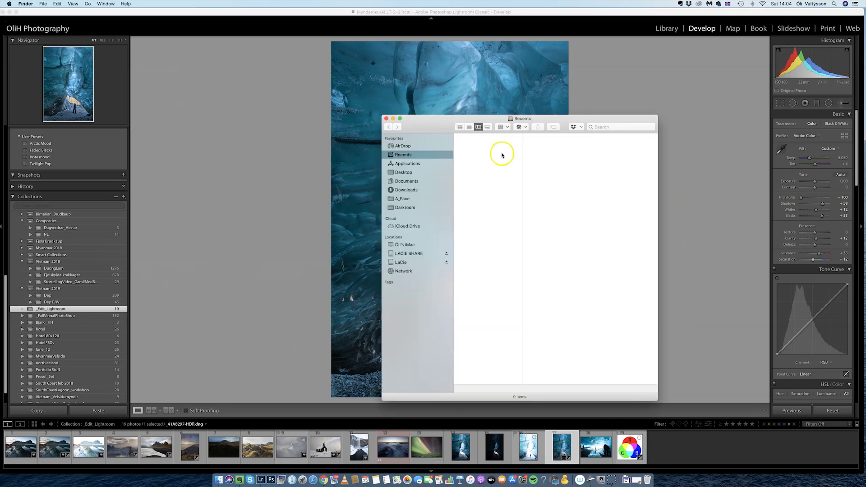
left_click(403, 199)
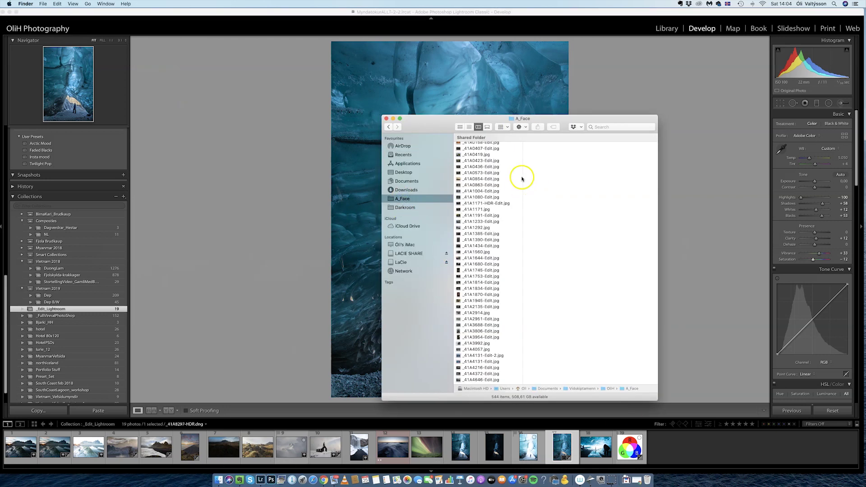
left_click(470, 127)
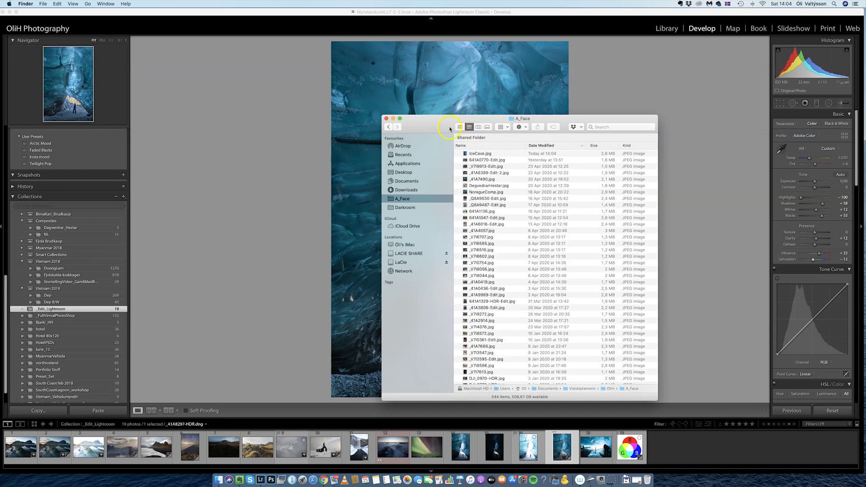
left_click(486, 155)
key("space")
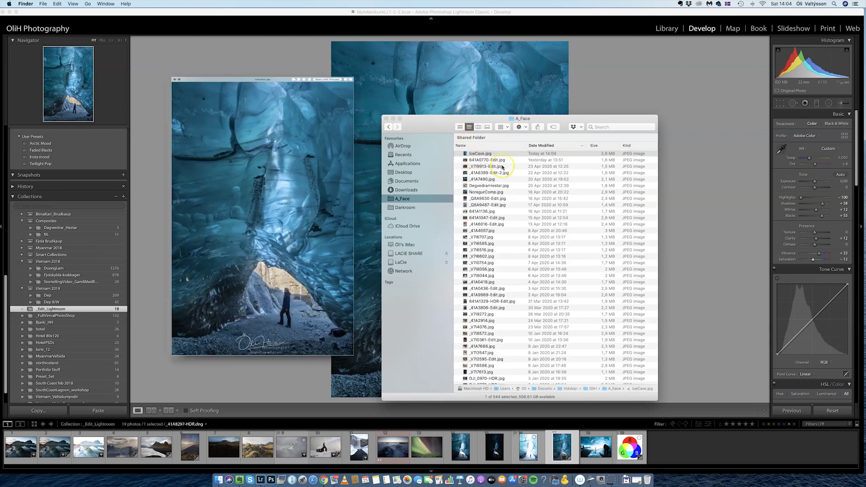
left_click_drag(170, 35, 426, 15)
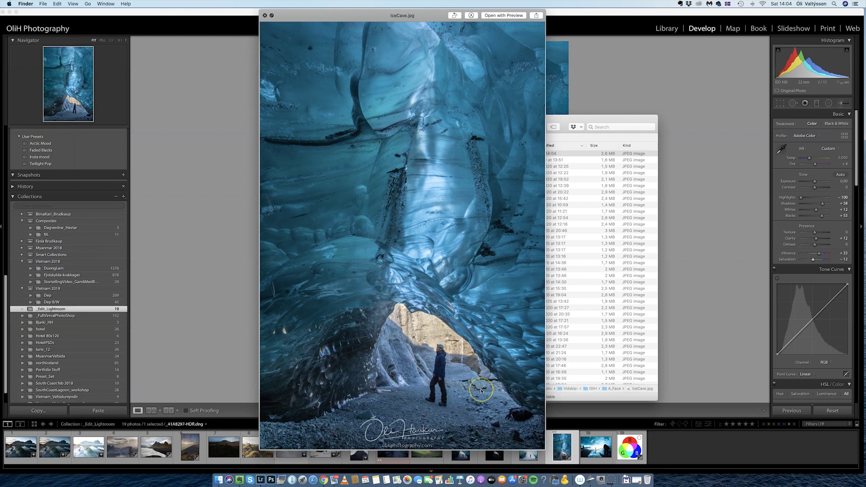
Step: Switch back to Lightroom Classic and display the original ice cave photo _41A8297.CR2
left_click(226, 316)
left_click(460, 452)
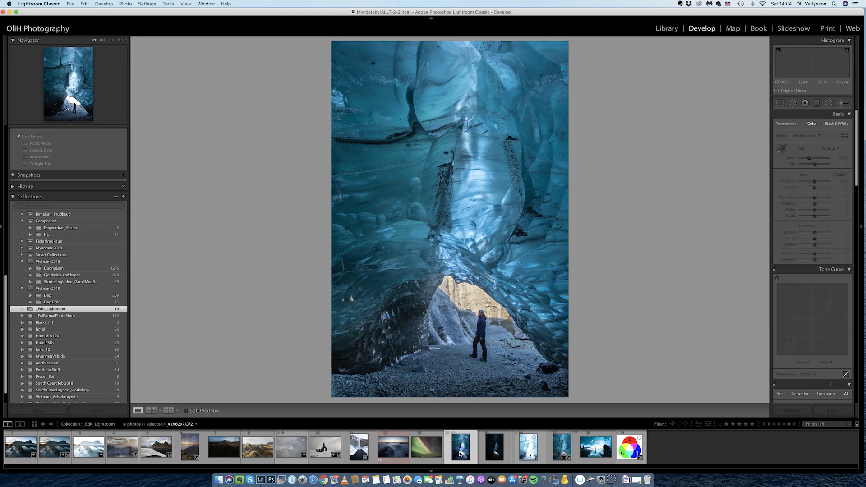